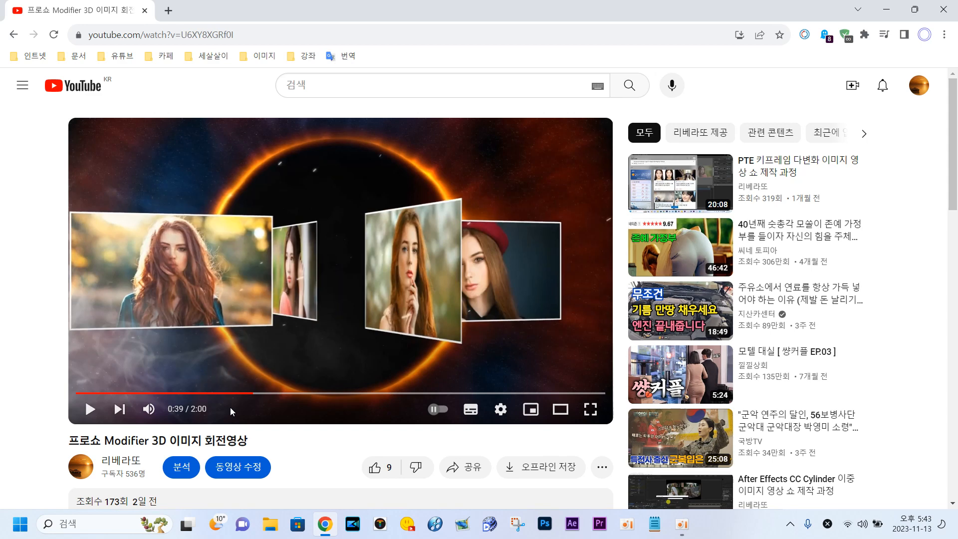
Step: Preview part of the 3D image rotation video and open the project-file download link in its description
left_click(90, 410)
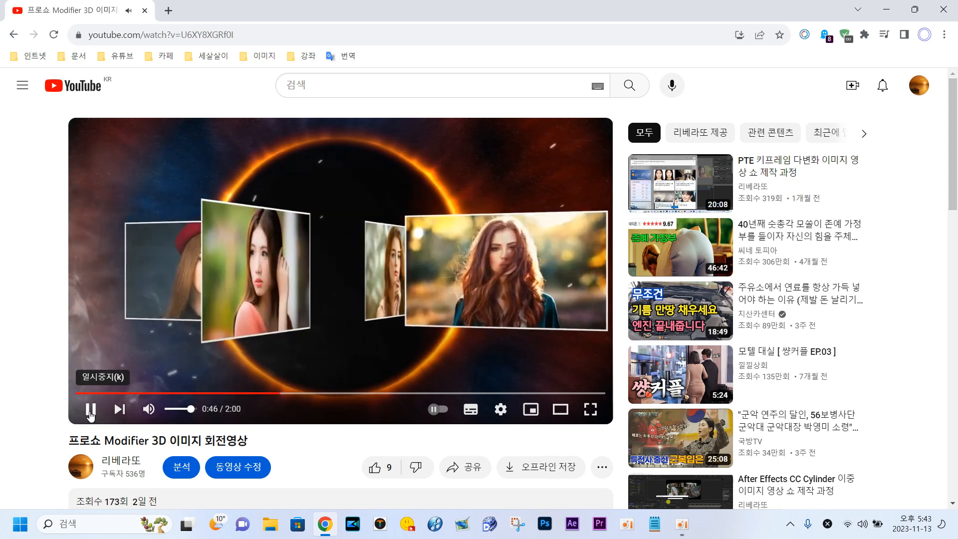
left_click(89, 409)
scroll(366, 310, "down", 1)
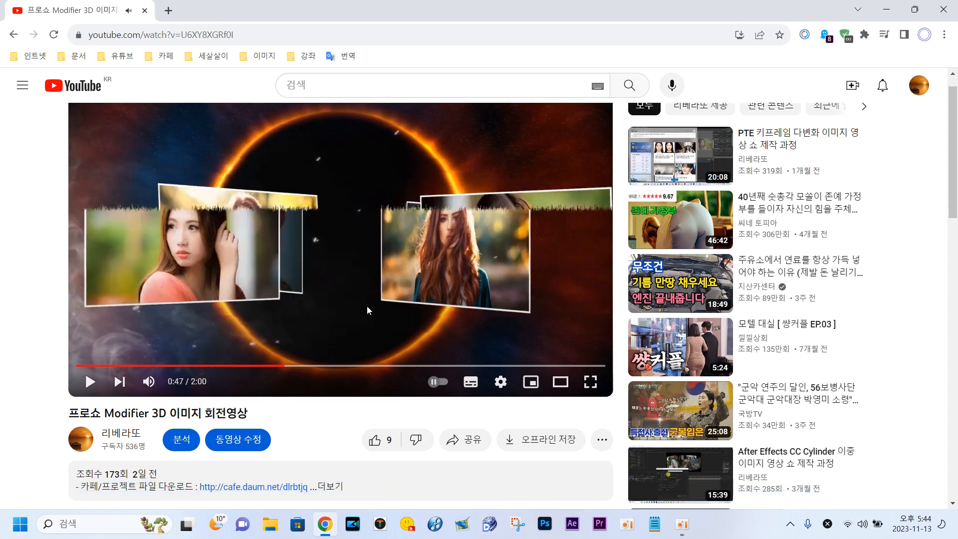
scroll(366, 310, "down", 3)
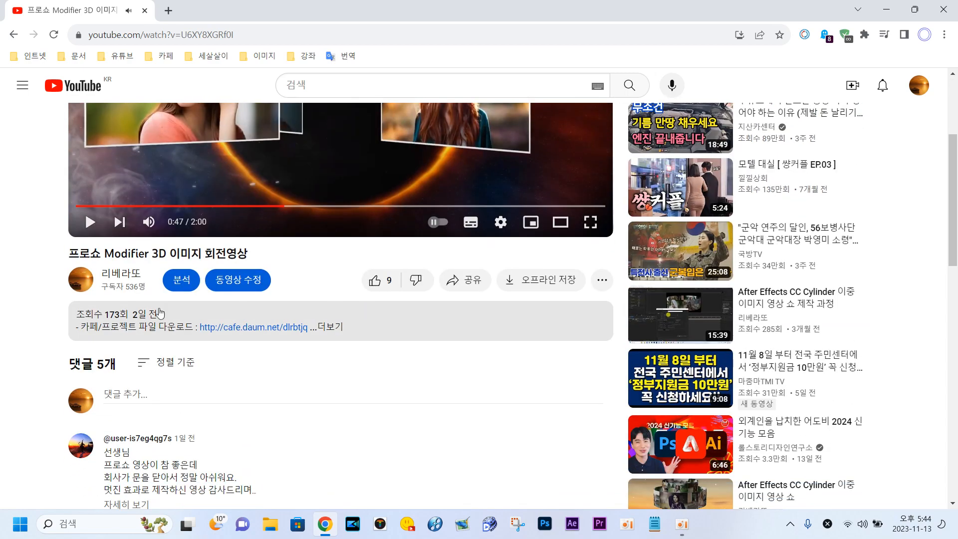
left_click(281, 328)
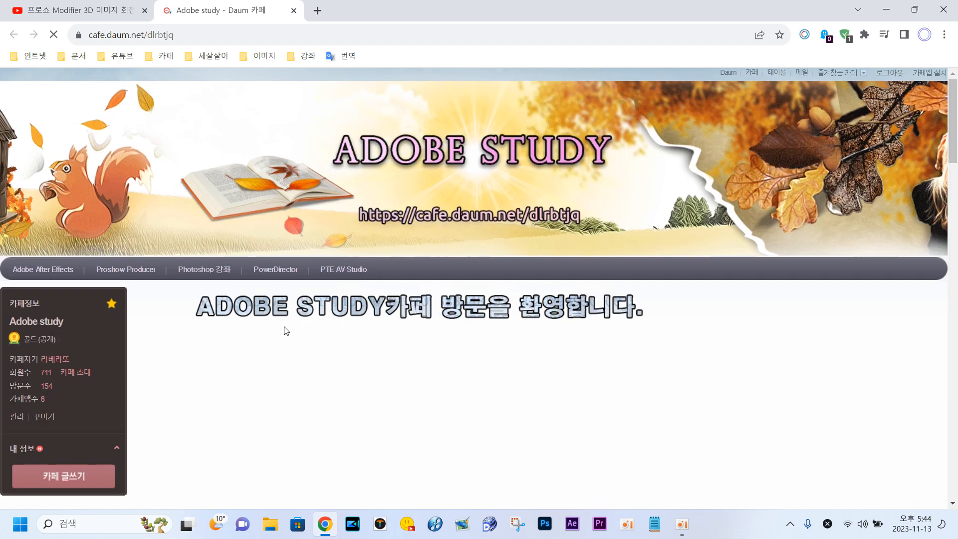
Step: View the download posts on the cafe's 강좌 자료실 board and close the cafe page
scroll(286, 330, "down", 9)
scroll(285, 330, "down", 3)
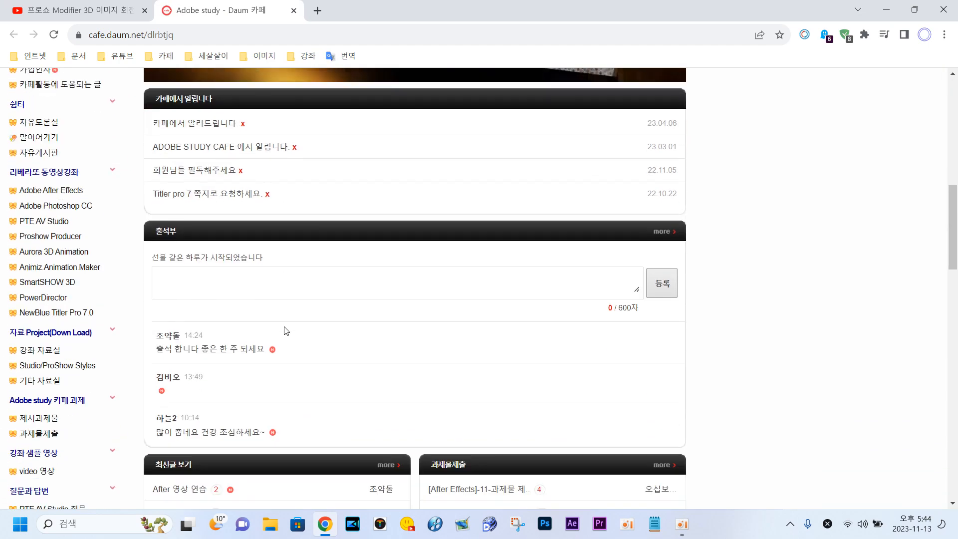
left_click(27, 352)
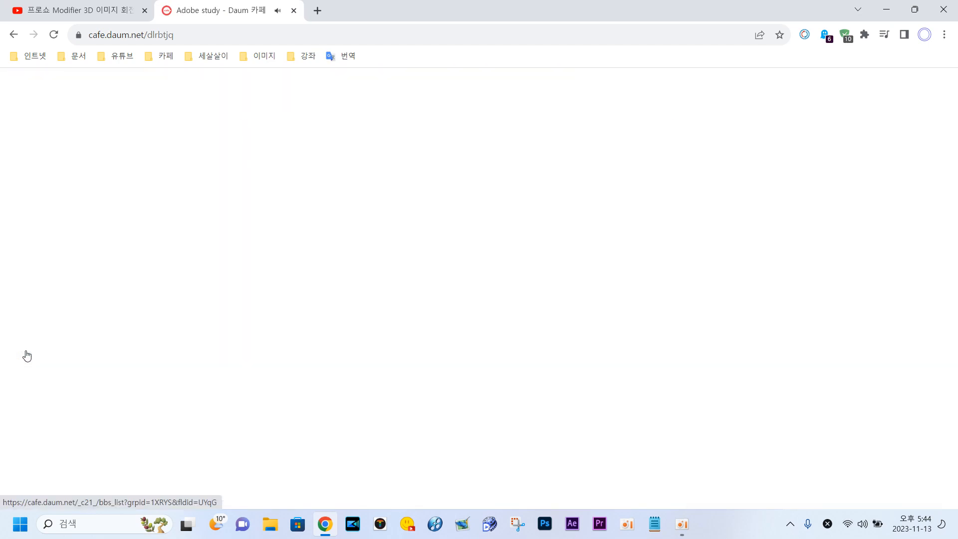
scroll(106, 340, "down", 4)
scroll(106, 343, "down", 1)
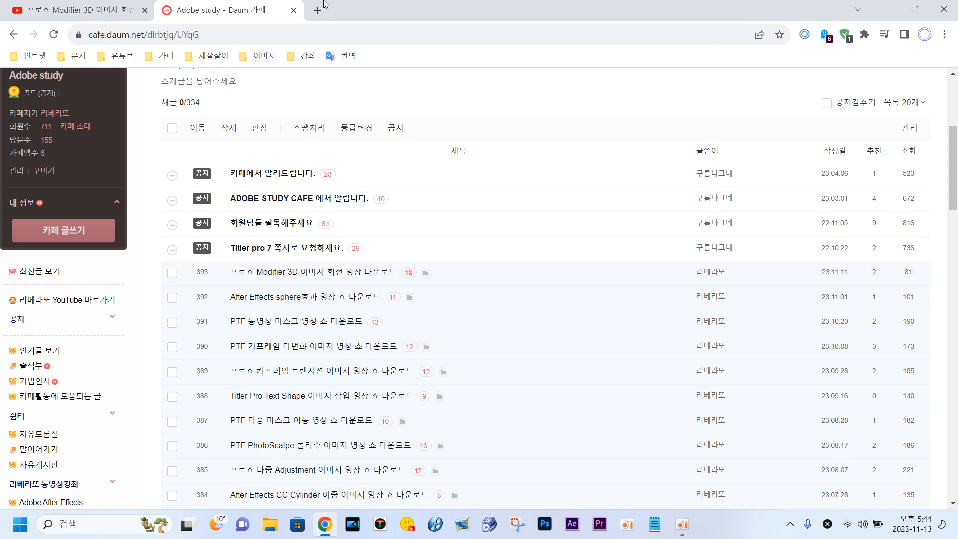
left_click(293, 11)
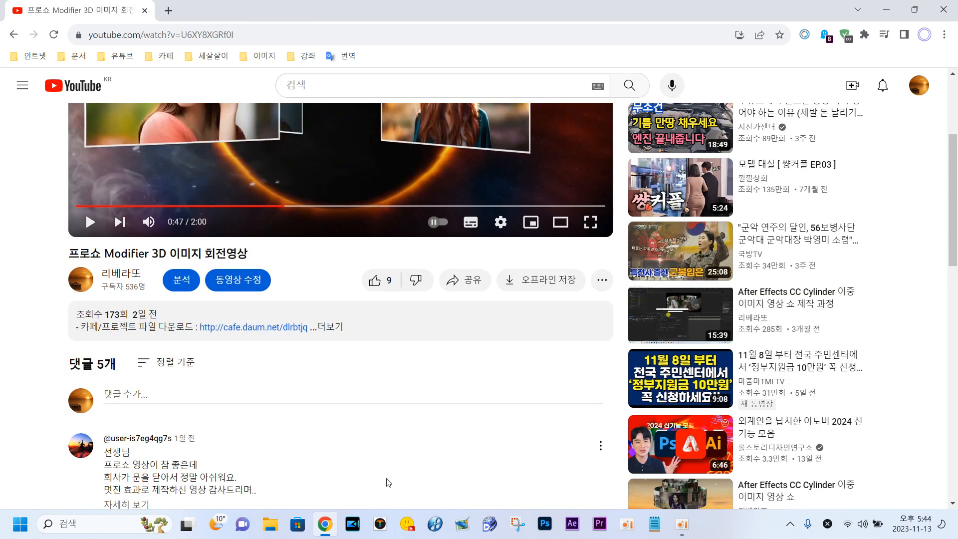
Step: Switch to ProShow Producer, add a blank slide and open its slide options
left_click(437, 530)
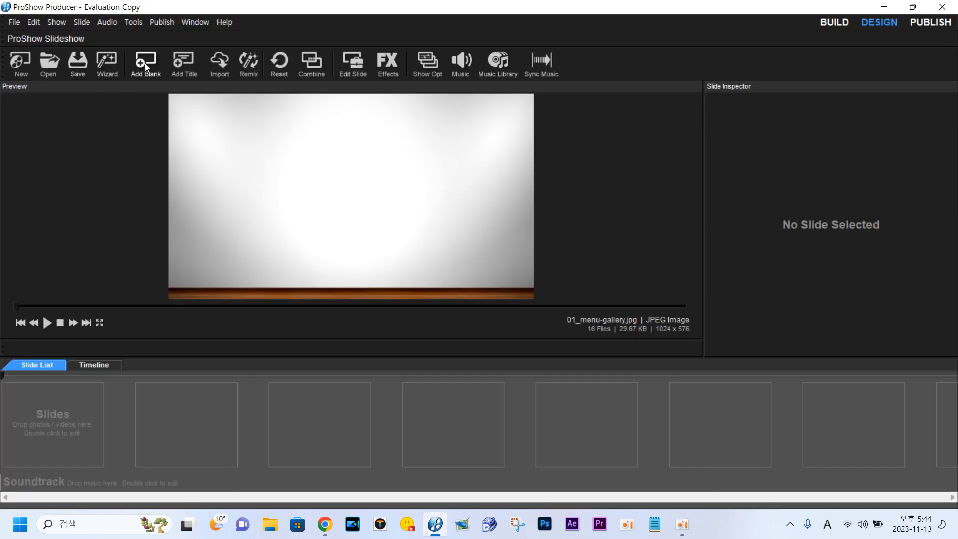
left_click(144, 64)
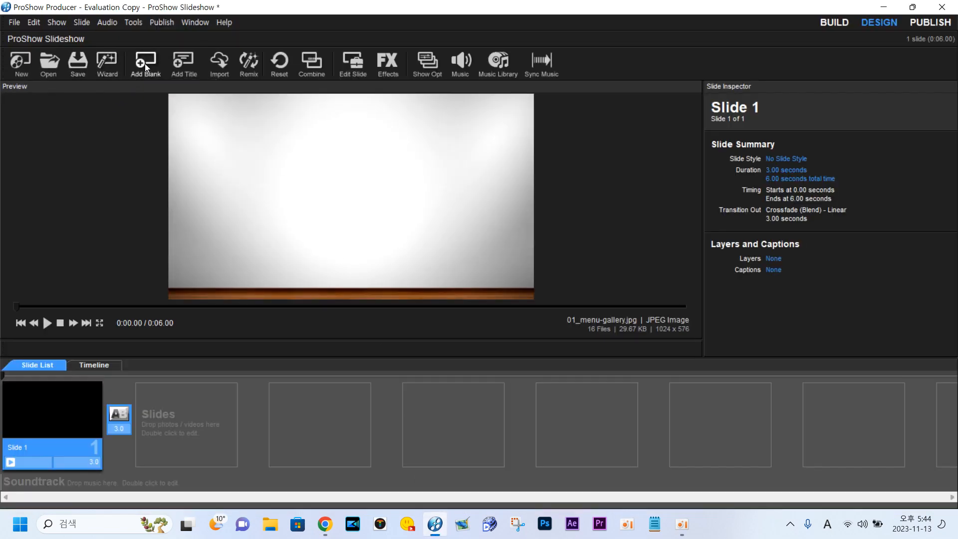
double_click(75, 434)
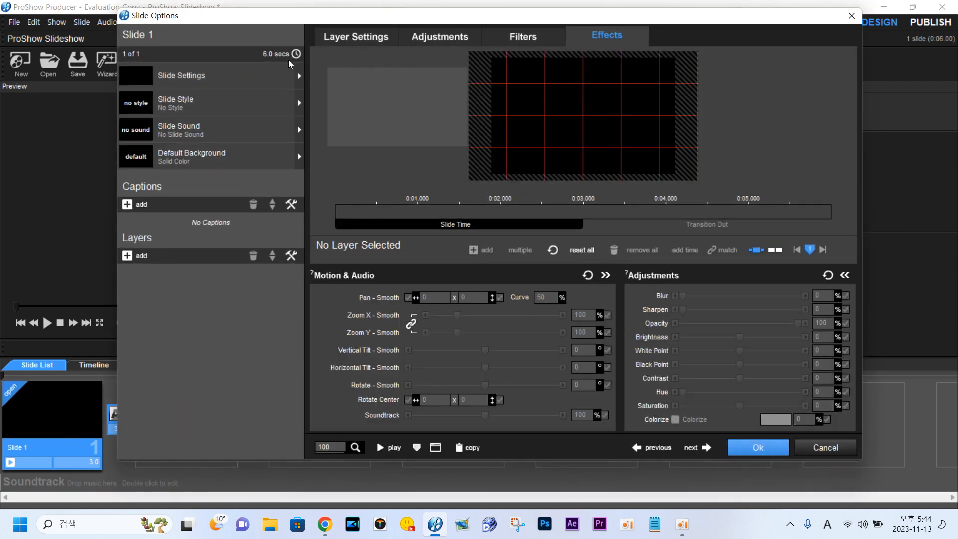
Step: Set the slide time to 20 seconds and the transition out to 0 seconds
left_click(295, 54)
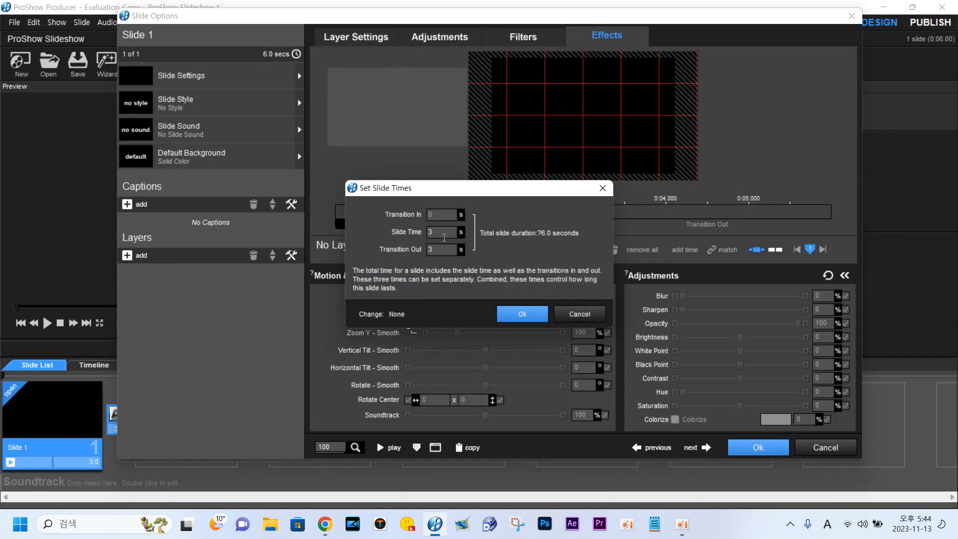
key("BackSpace")
type("20")
left_click(522, 314)
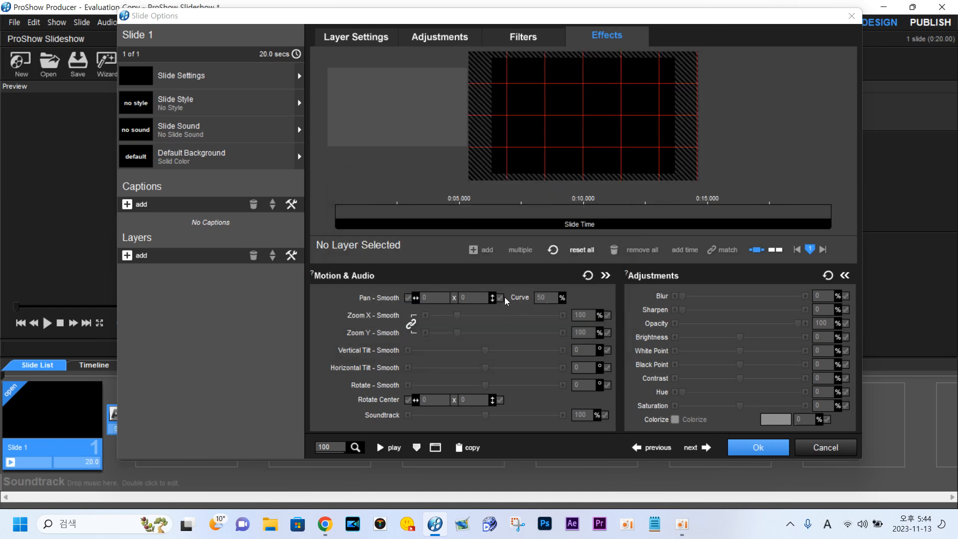
Step: Hide the grid in the slide preview and show it again
right_click(566, 115)
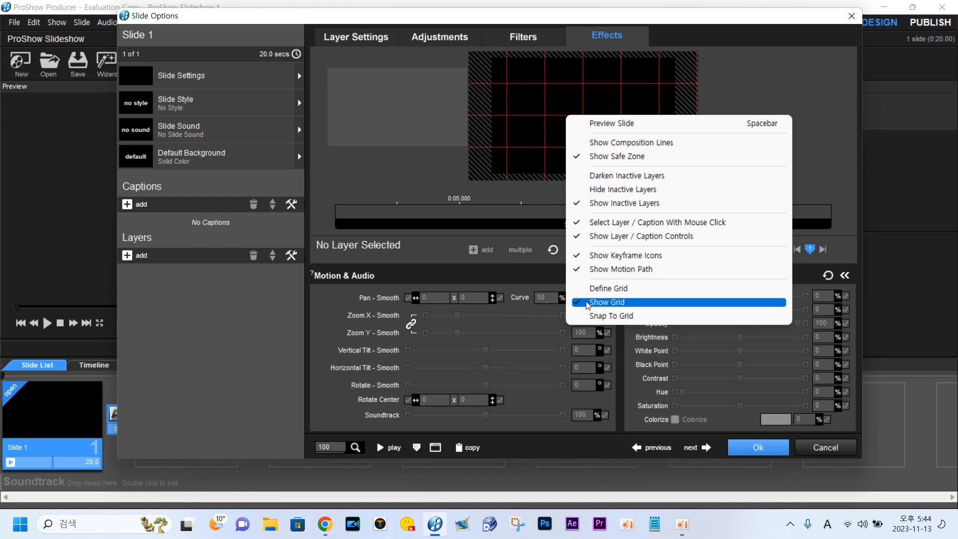
left_click(587, 302)
right_click(579, 124)
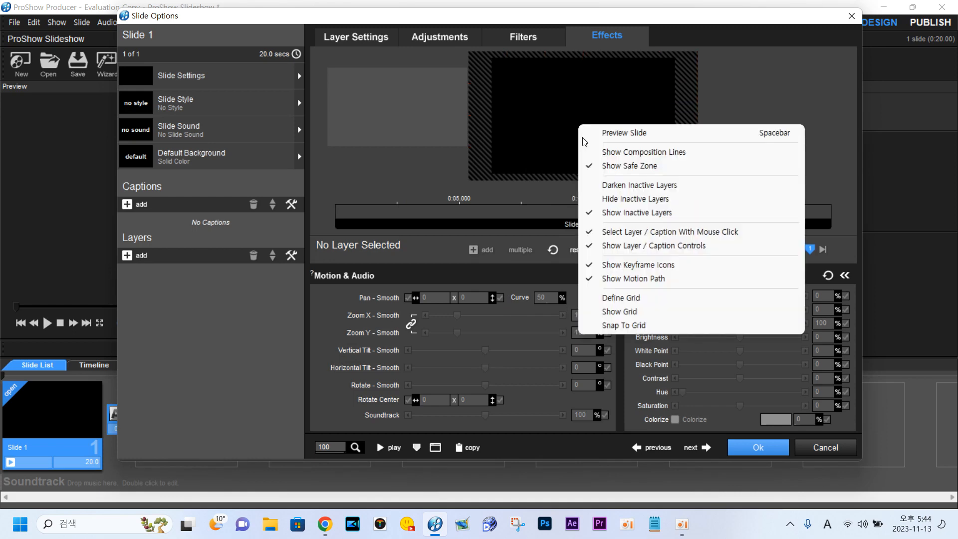
left_click(603, 312)
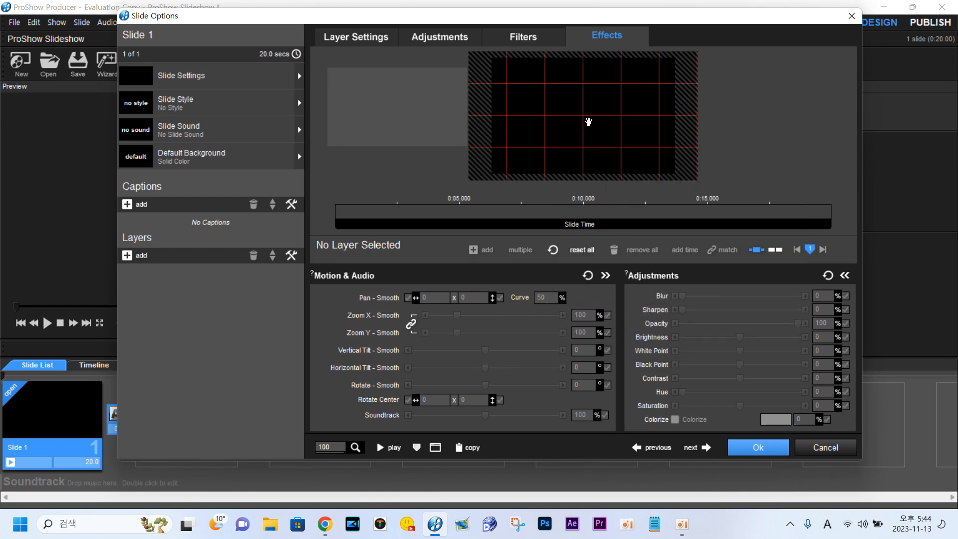
Step: Check the preview grid's size and colour in its grid definition
right_click(588, 121)
left_click(619, 297)
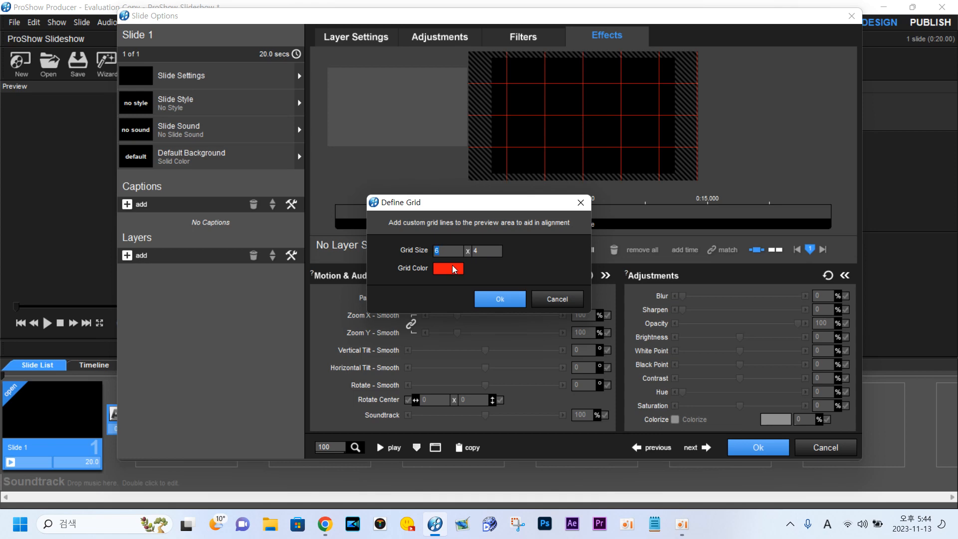
left_click(500, 299)
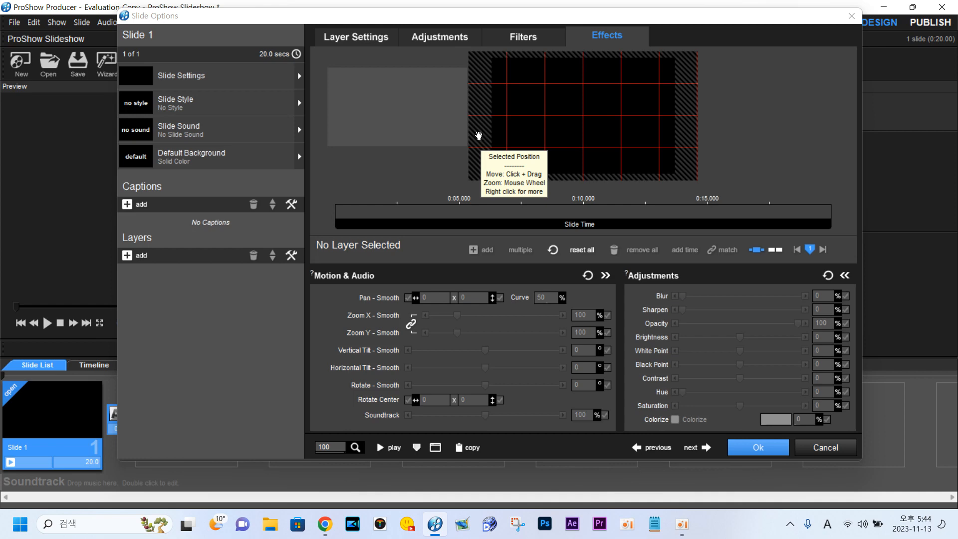
Step: Add the image "a" from the 이미지 folder to the slide as a layer
left_click(128, 255)
left_click(154, 270)
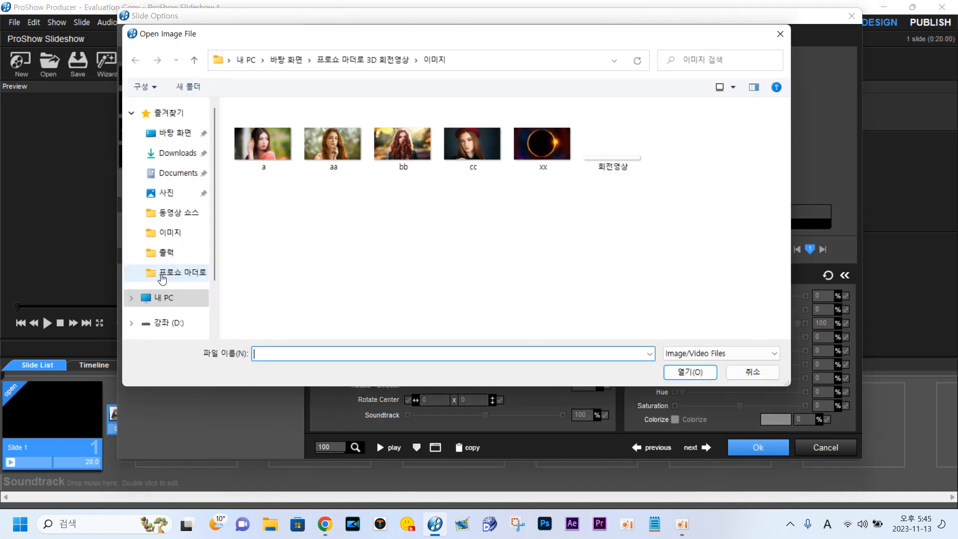
double_click(265, 137)
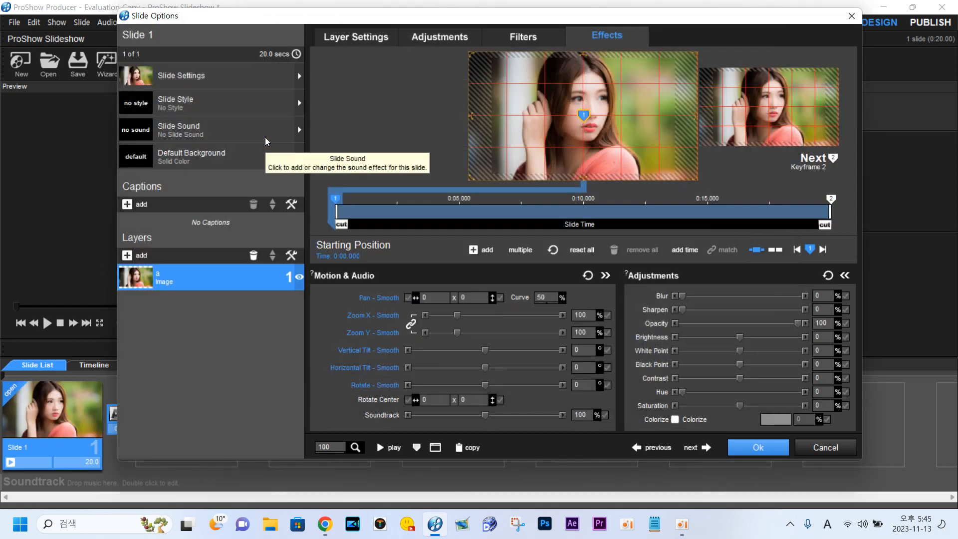
Step: Set layer a's starting keyframe to 35% zoom and a horizontal pan of 30, and copy these settings to the next keyframe
double_click(587, 316)
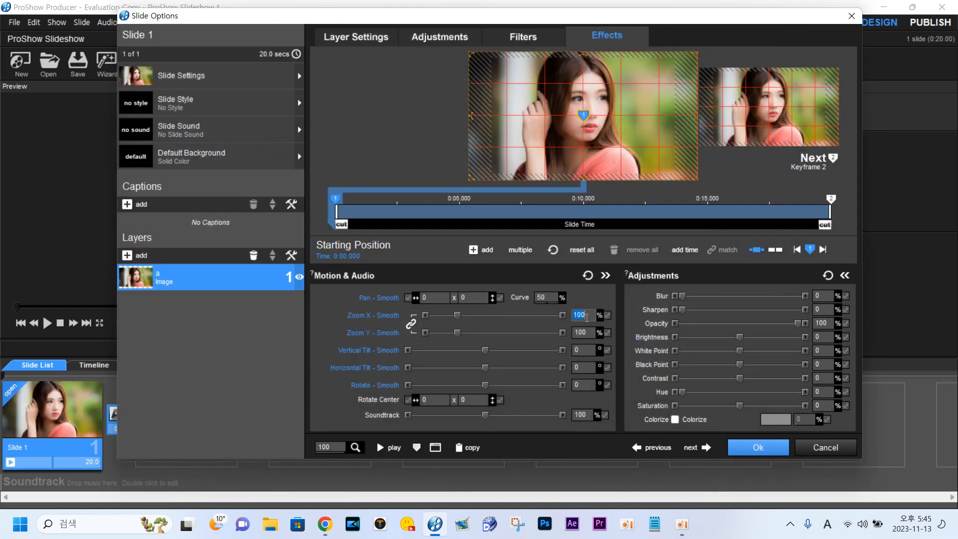
type("3")
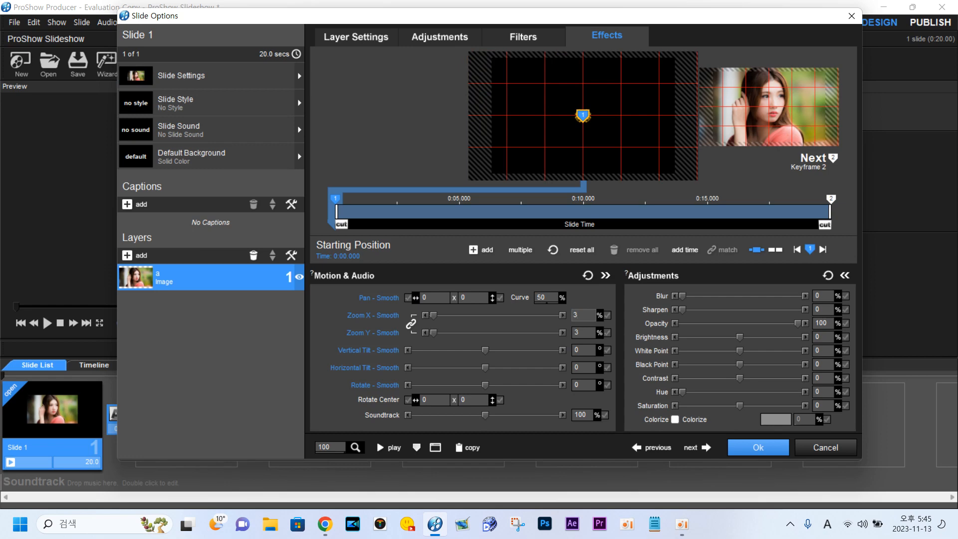
type("5")
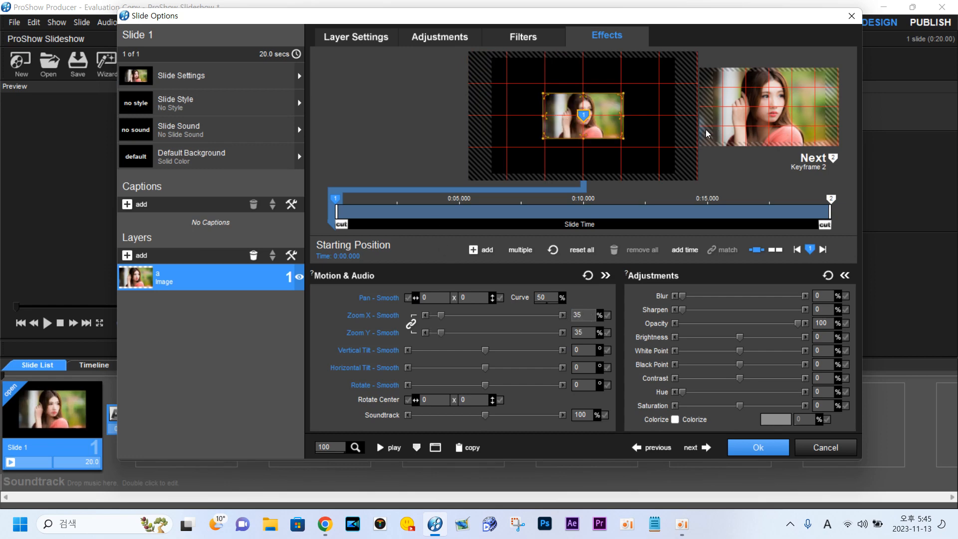
left_click(434, 297)
type("30")
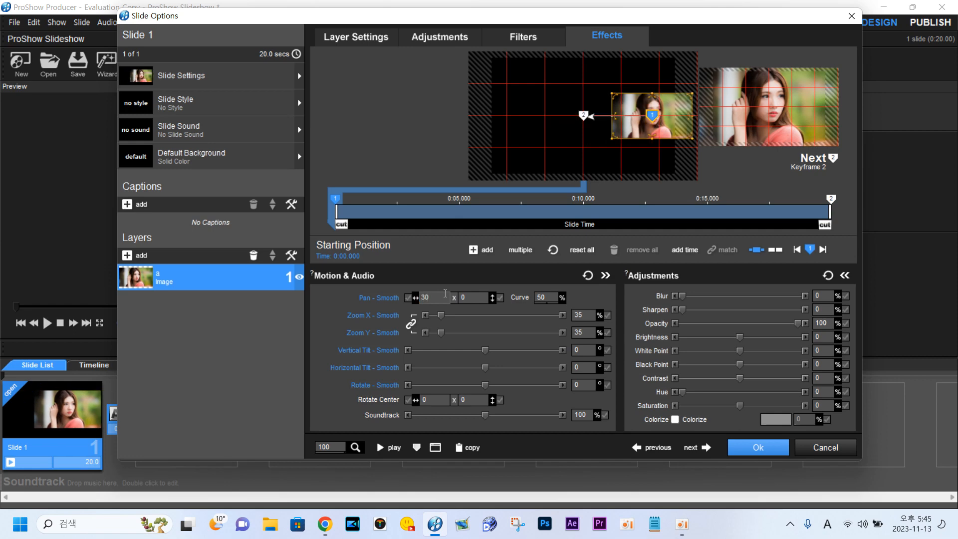
right_click(335, 198)
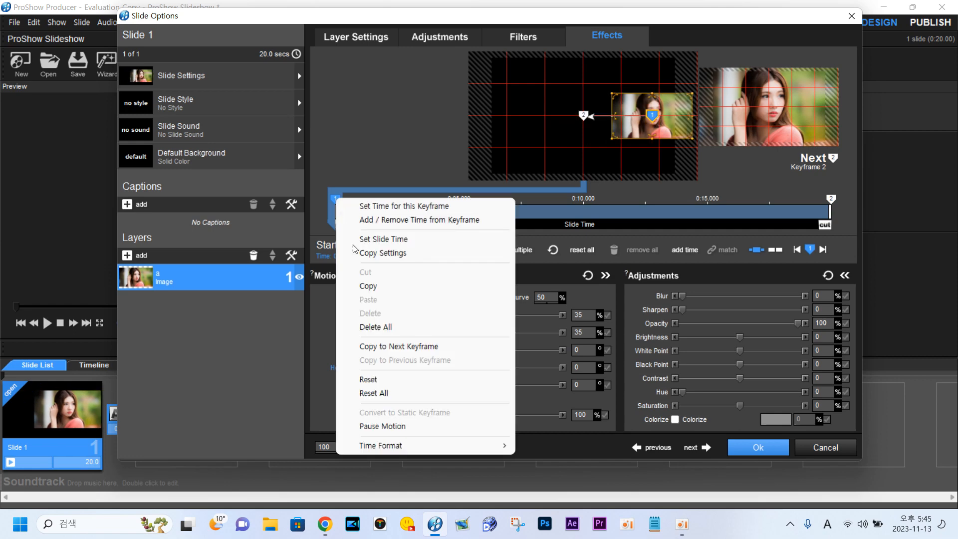
left_click(374, 347)
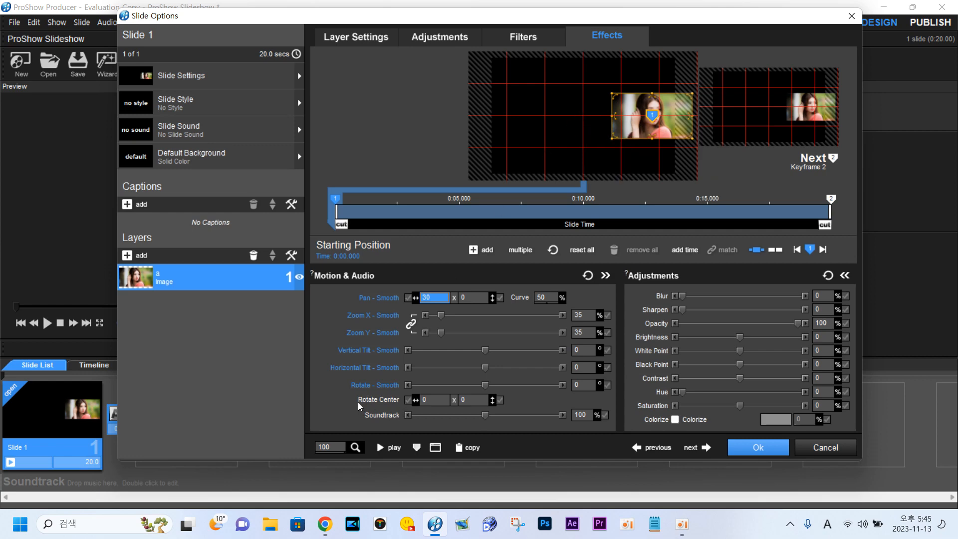
Step: Set layer a's horizontal rotate center to -86.3 at the starting keyframe and copy it to the next keyframe
left_click(431, 400)
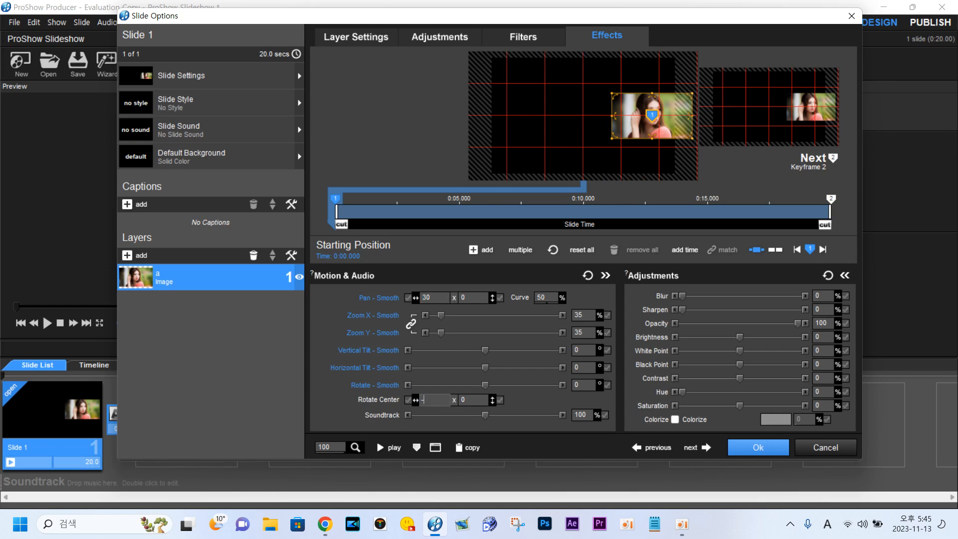
type("-86.3")
right_click(335, 200)
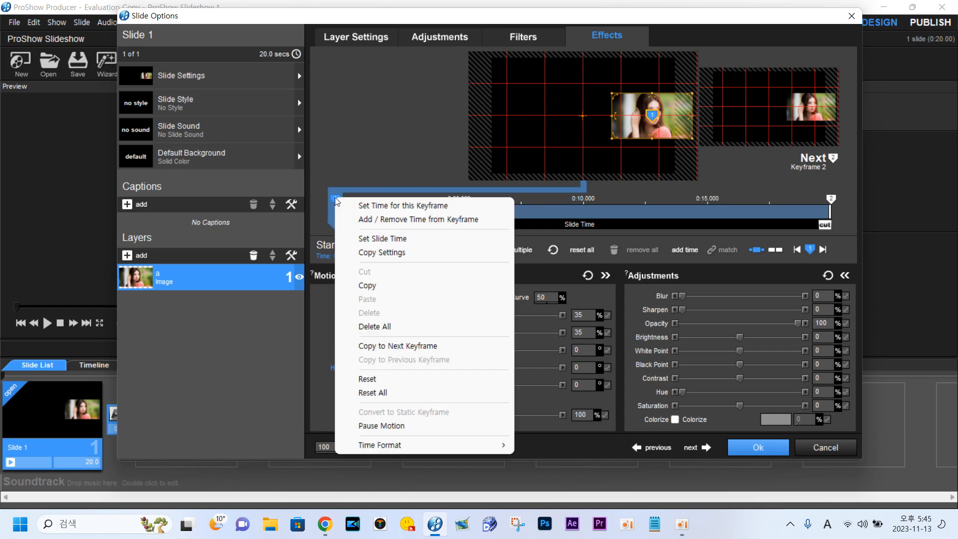
left_click(377, 348)
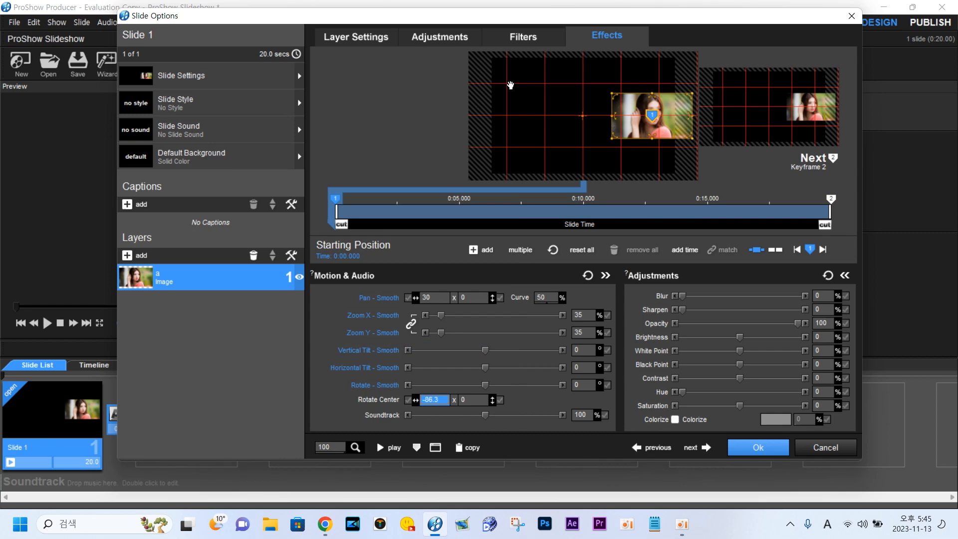
Step: Apply a solid white rounded-rectangle vignette of size 3% to layer a and return to its effects settings
left_click(427, 38)
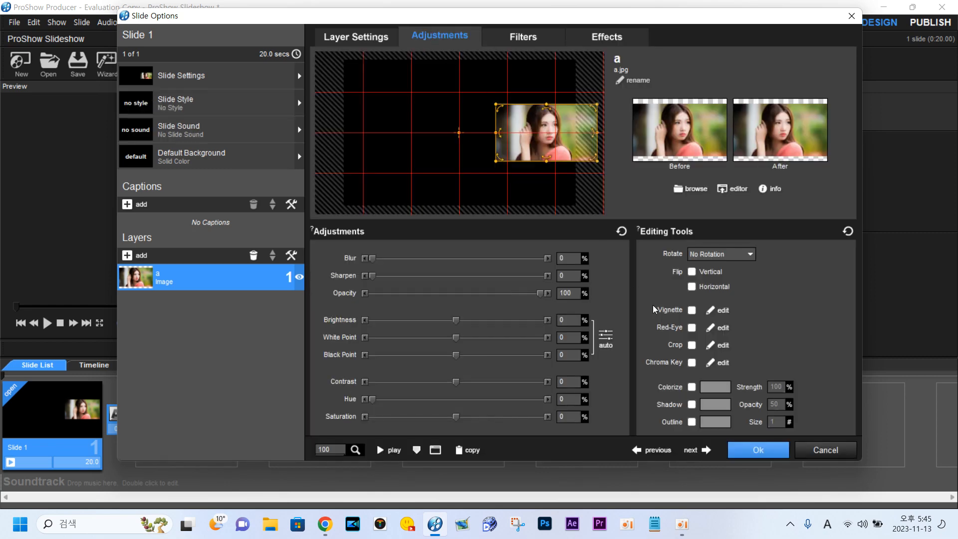
left_click(722, 311)
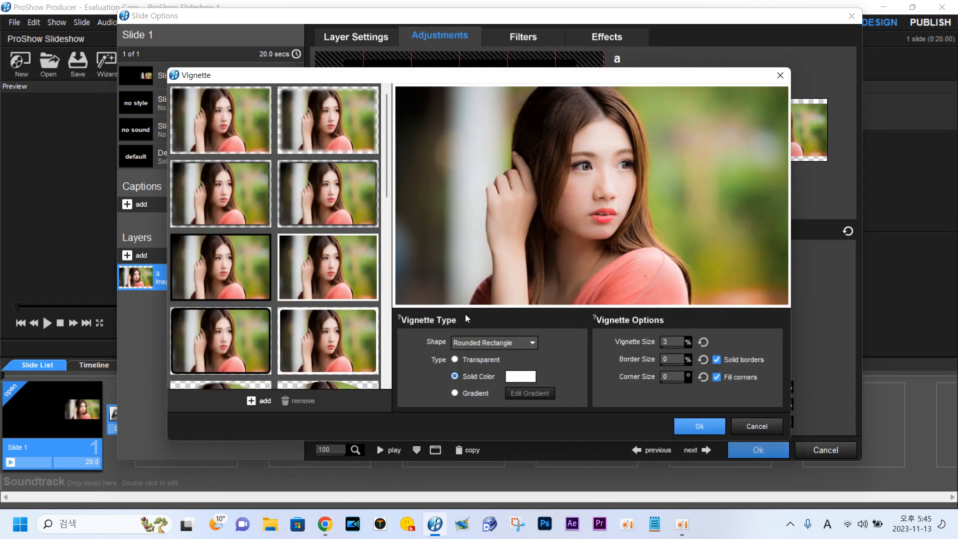
left_click(346, 242)
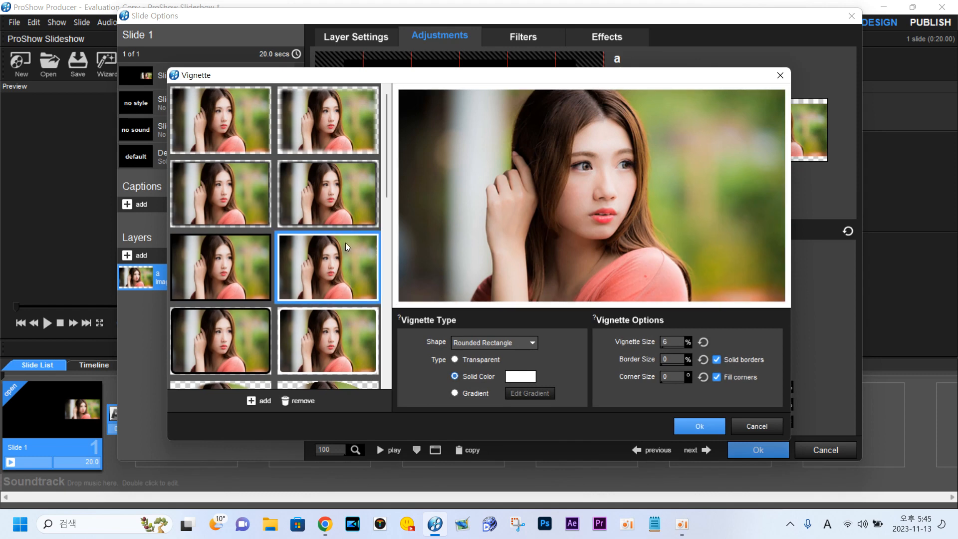
left_click(668, 342)
type("3")
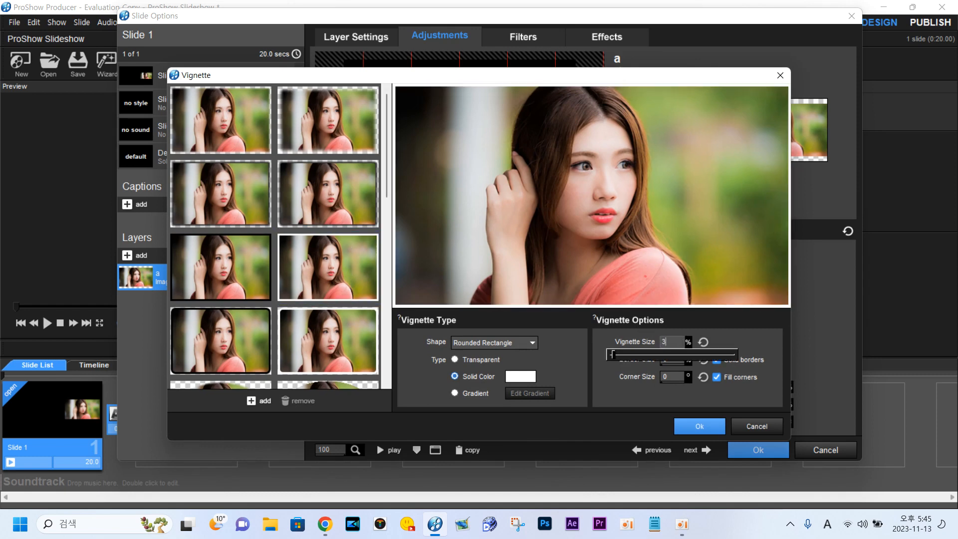
left_click(698, 427)
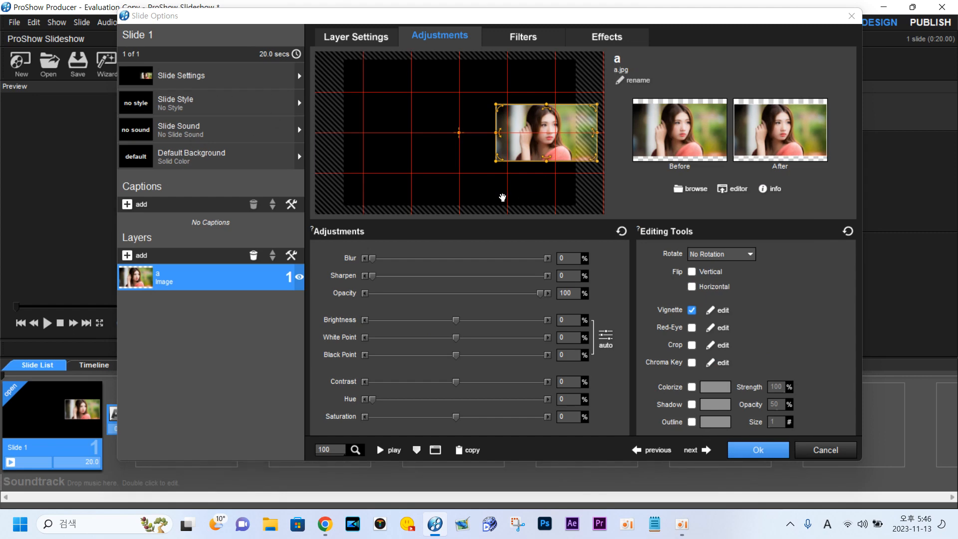
left_click(603, 40)
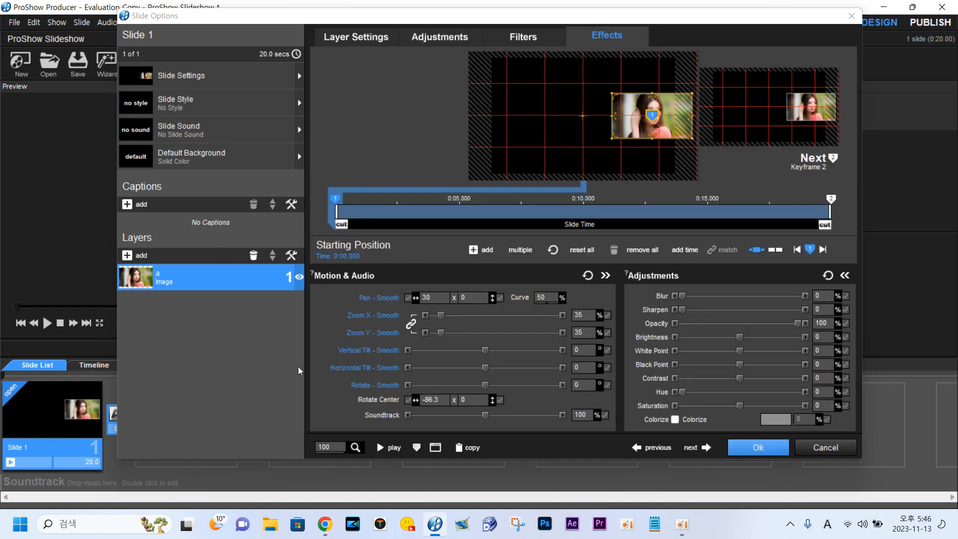
Step: Add a Linear Ramp function modifier with linear factor 10 to layer a's horizontal tilt and preview the rotation
right_click(584, 372)
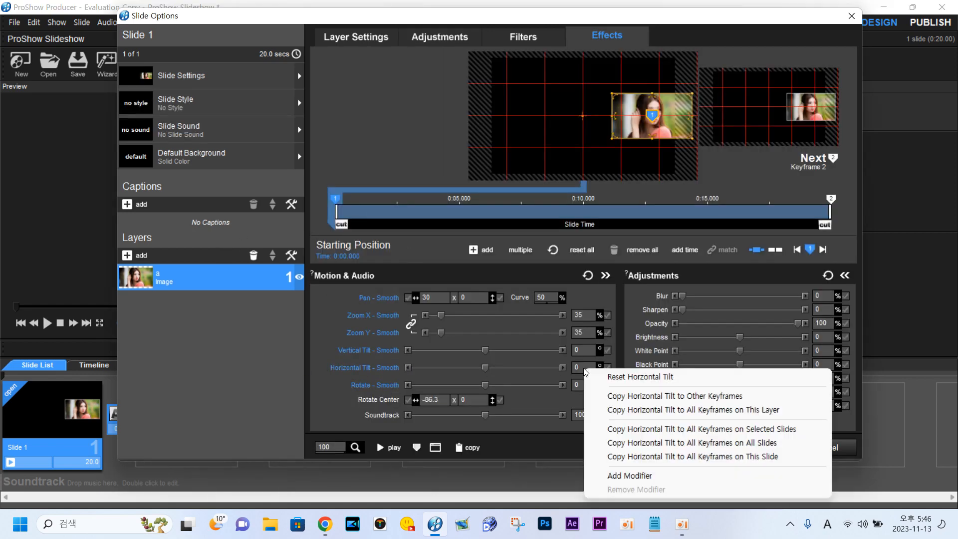
left_click(646, 478)
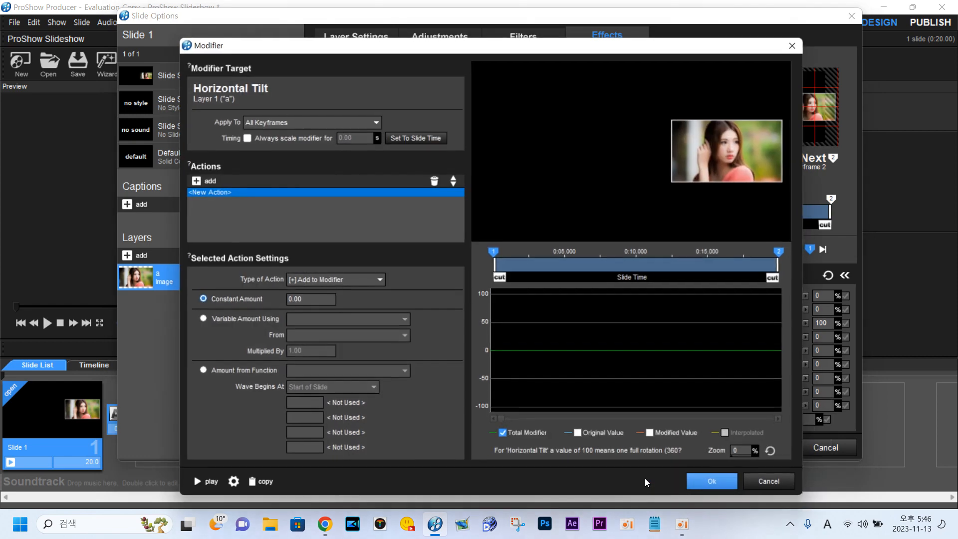
left_click(203, 371)
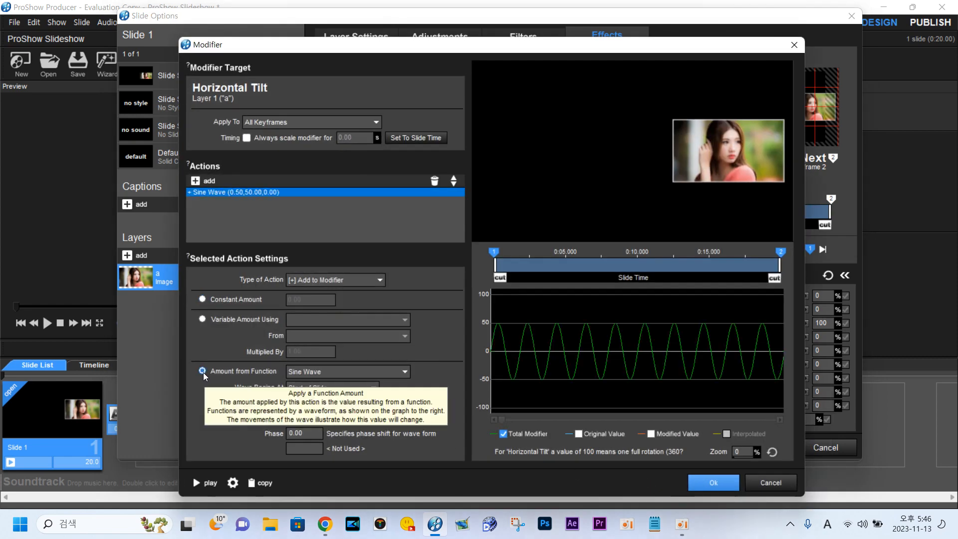
left_click(404, 372)
left_click(334, 435)
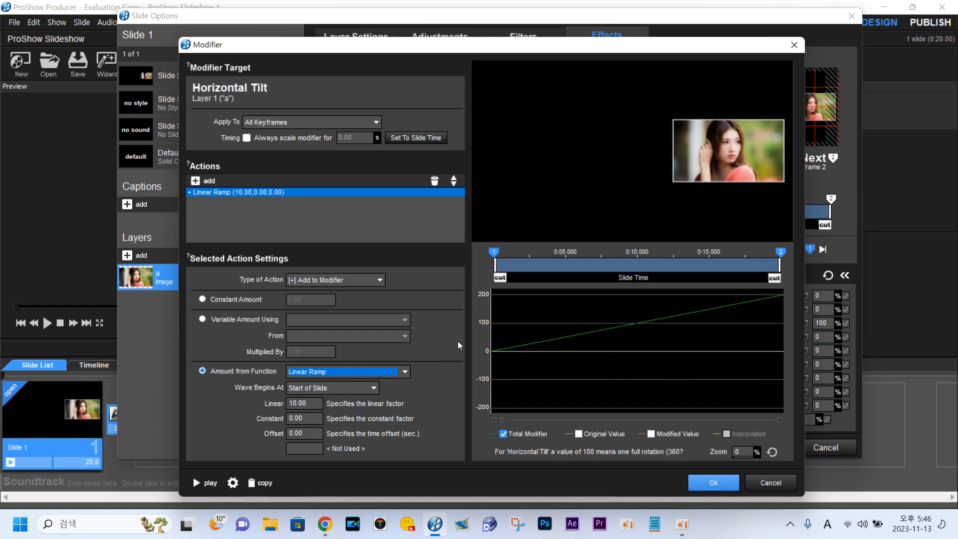
left_click(713, 483)
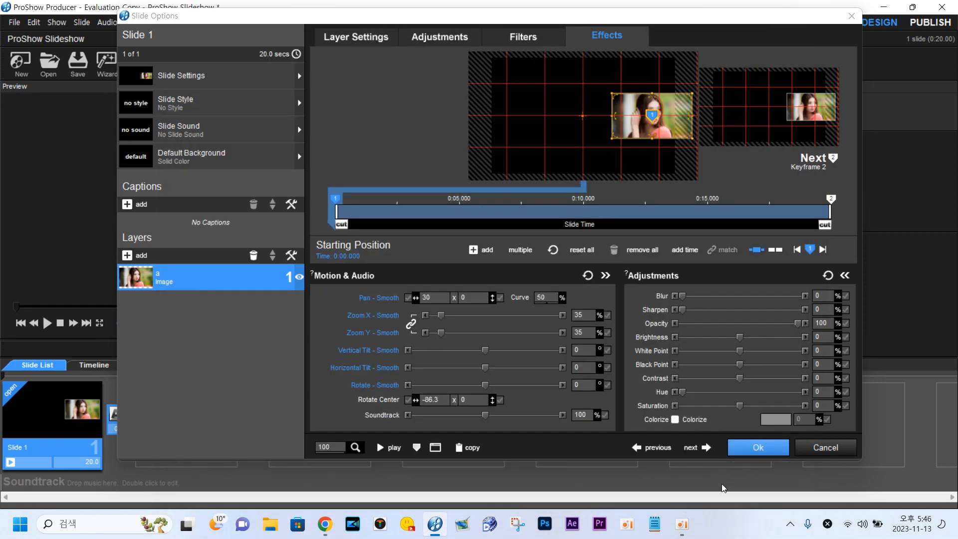
left_click(380, 448)
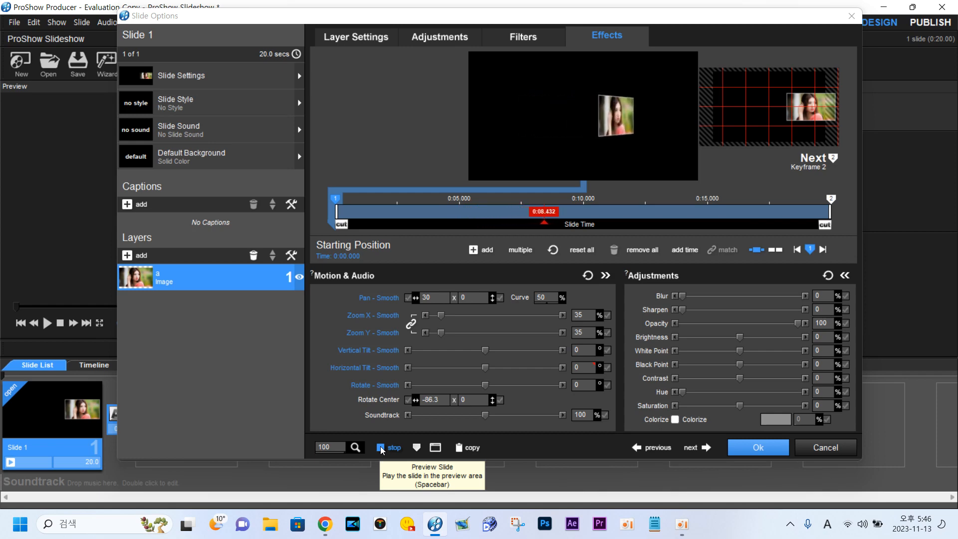
left_click(381, 448)
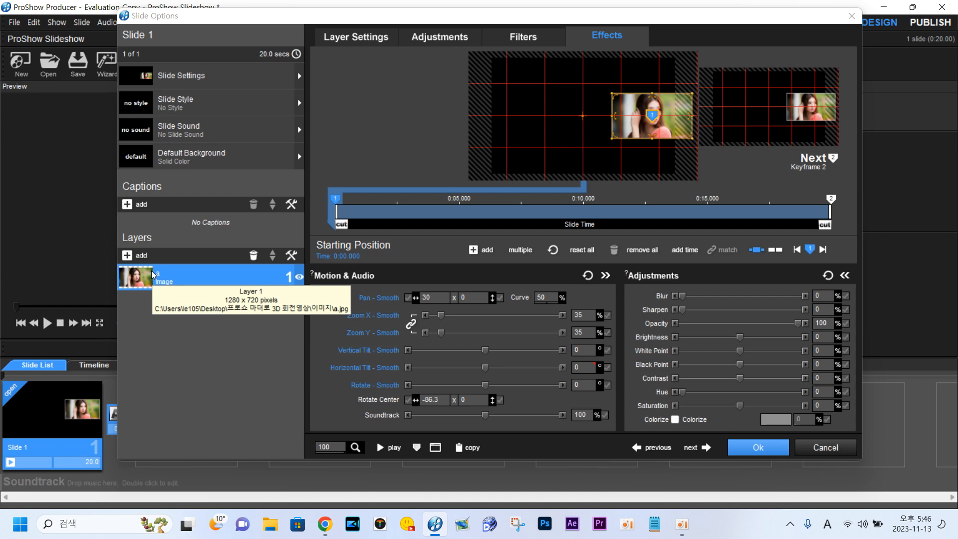
Step: Add a white solid color layer at 1280 x 720 resolution to the slide
left_click(127, 255)
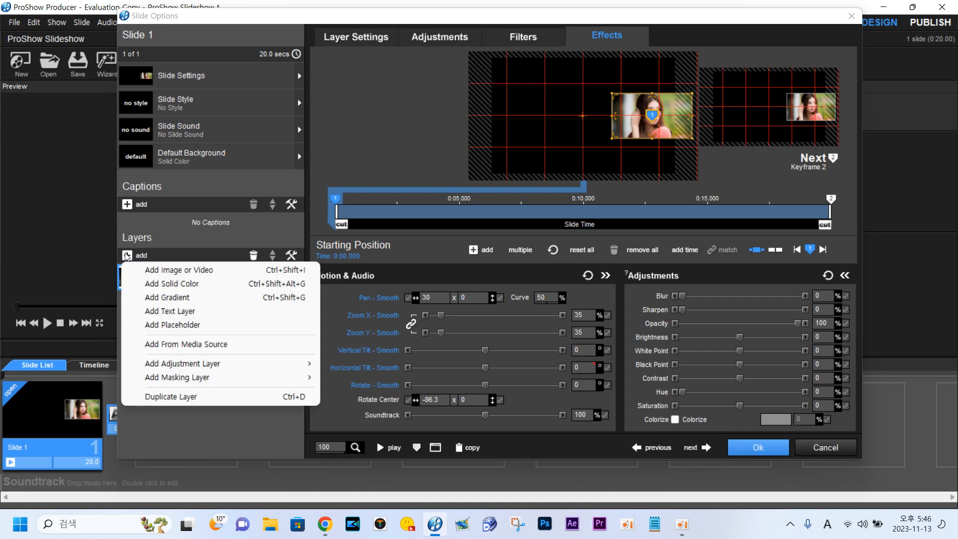
left_click(165, 284)
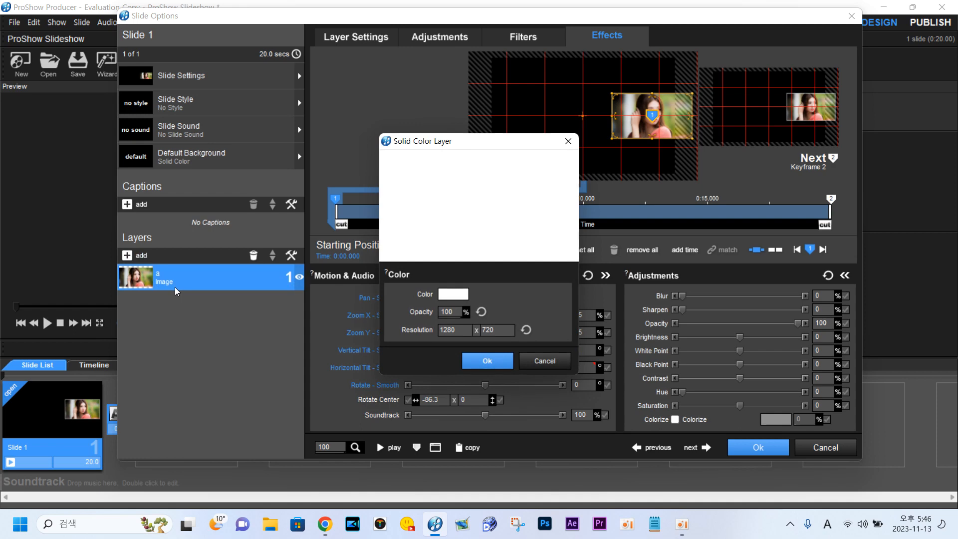
left_click(488, 362)
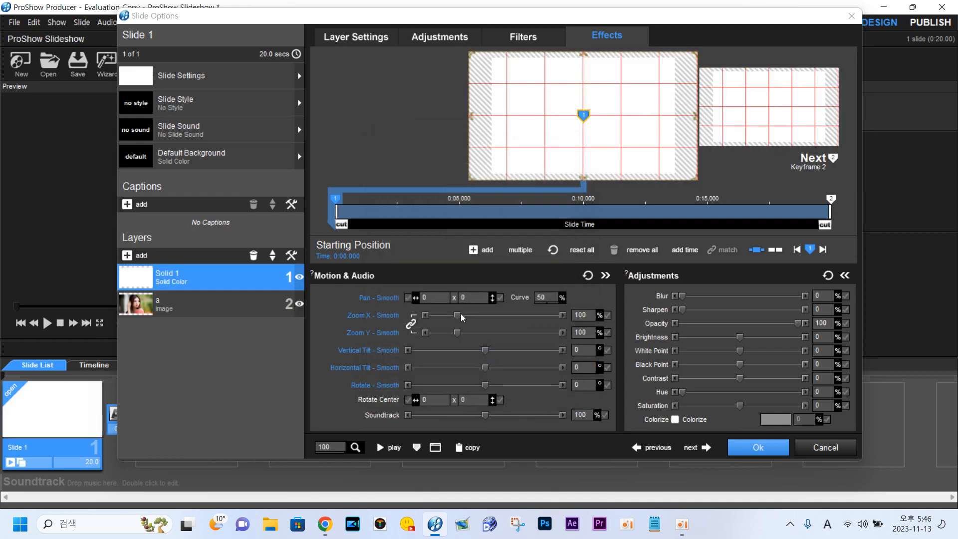
Step: Set the solid layer's starting keyframe zoom to 20%, copy it to the next keyframe, and preview the slide
left_click_drag(460, 318, 441, 330)
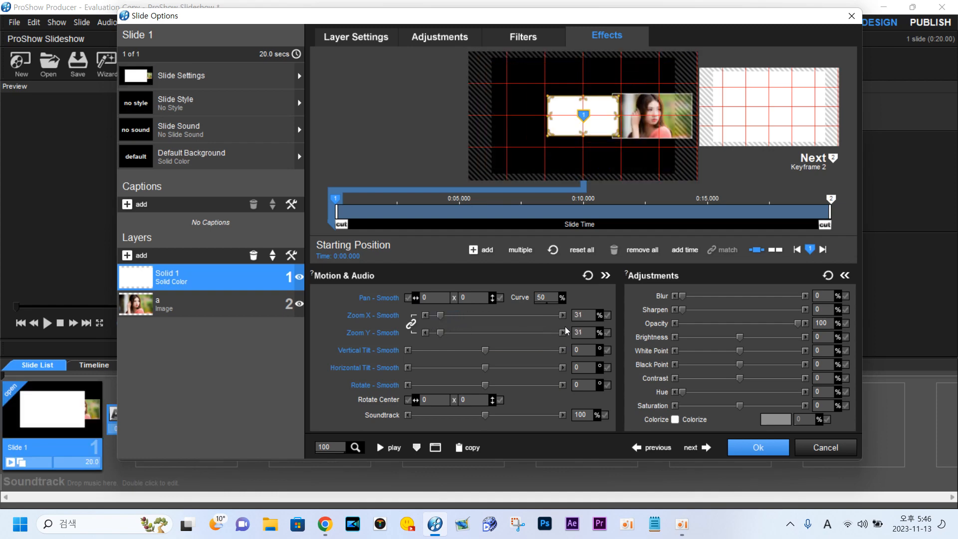
left_click(587, 318)
key("BackSpace")
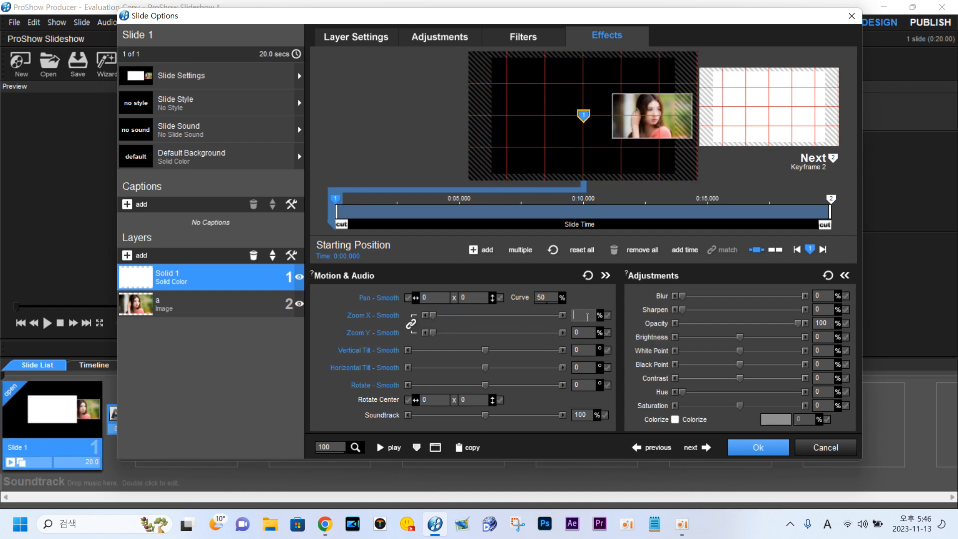
type("20")
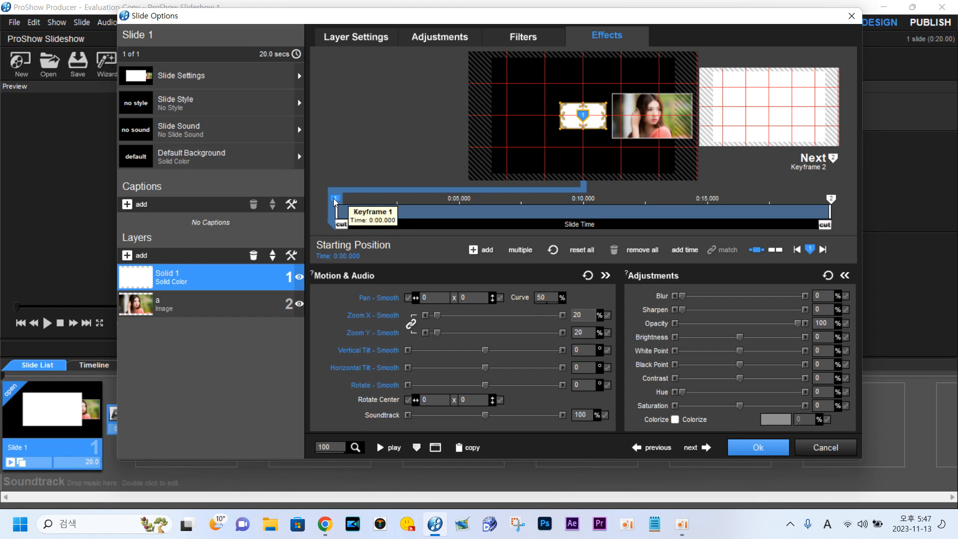
right_click(341, 217)
left_click(394, 346)
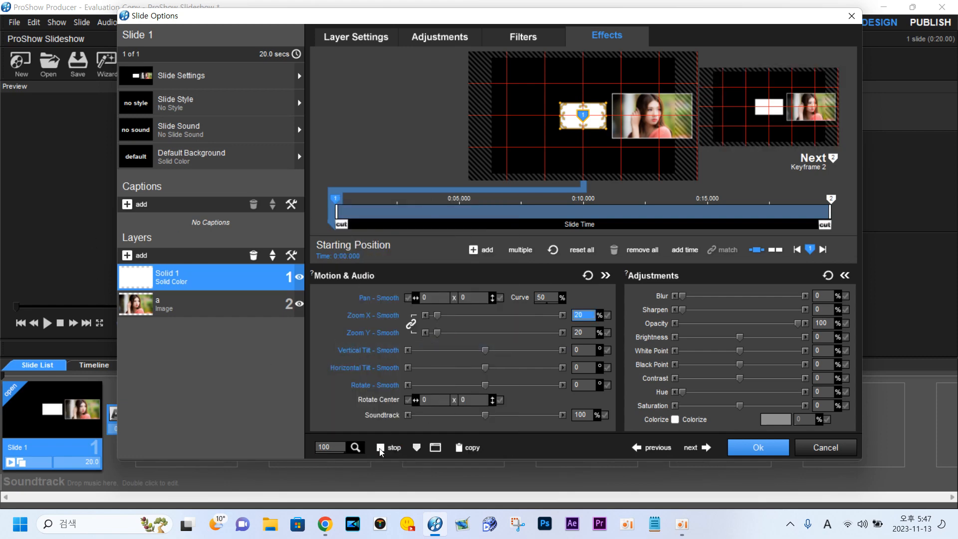
left_click(380, 448)
left_click(380, 447)
Step: Add an opacity modifier with a constant amount of -100 to the solid layer and preview the slide
right_click(823, 327)
left_click(795, 432)
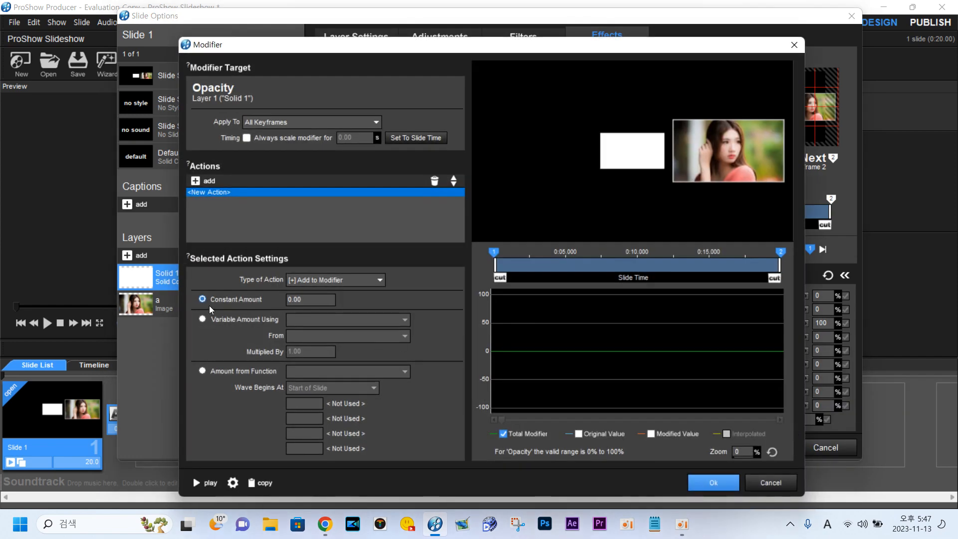
left_click(320, 302)
key("BackSpace")
key("BackSpace")
type("-100")
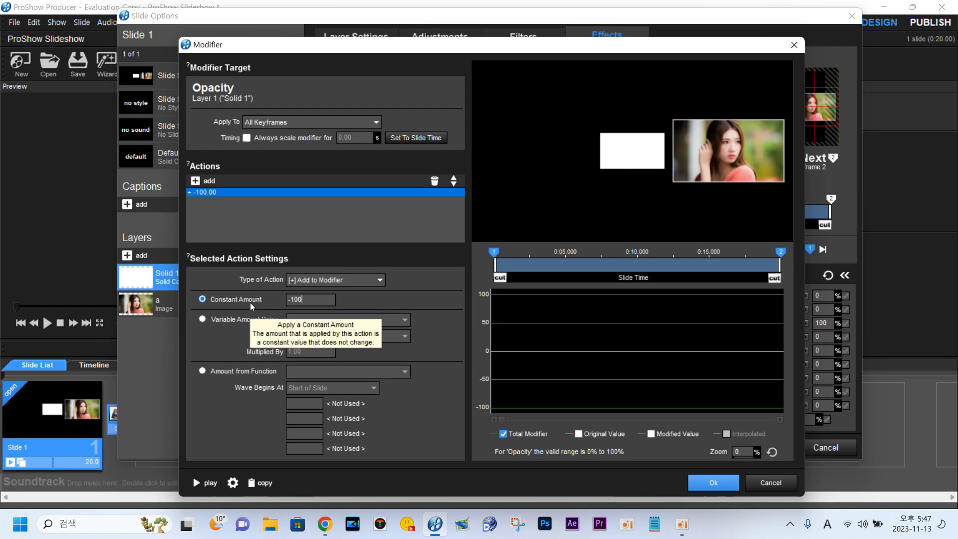
left_click(713, 482)
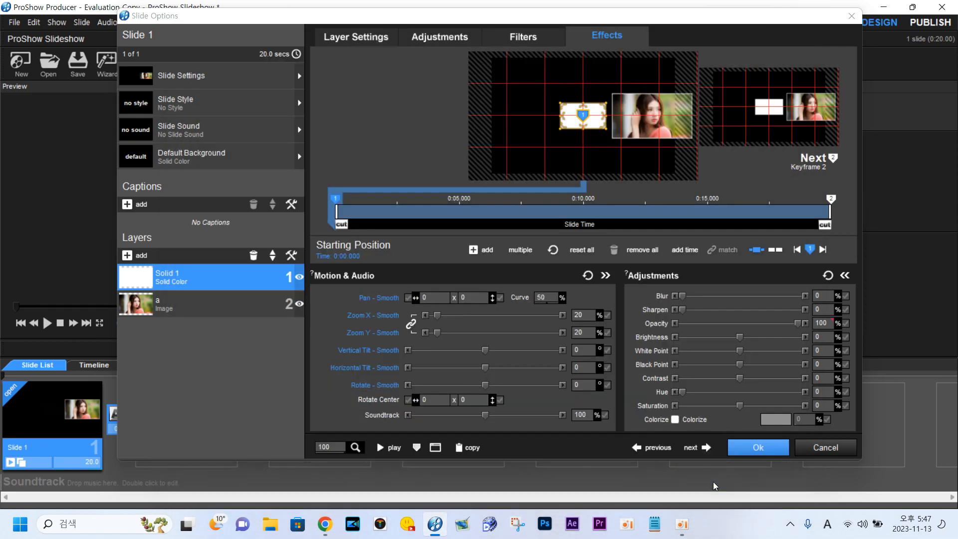
left_click(382, 449)
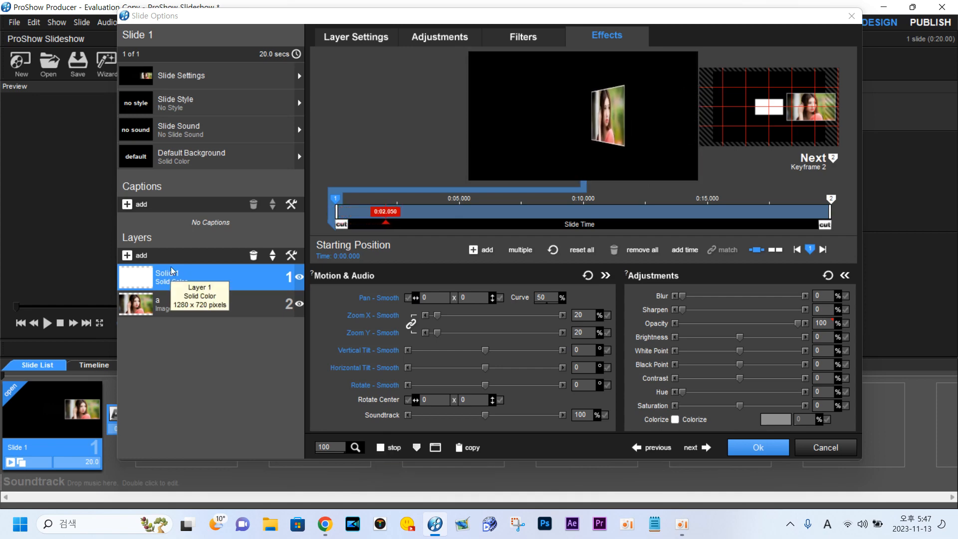
left_click(377, 448)
Step: Rename the solid color layer as mm
right_click(180, 281)
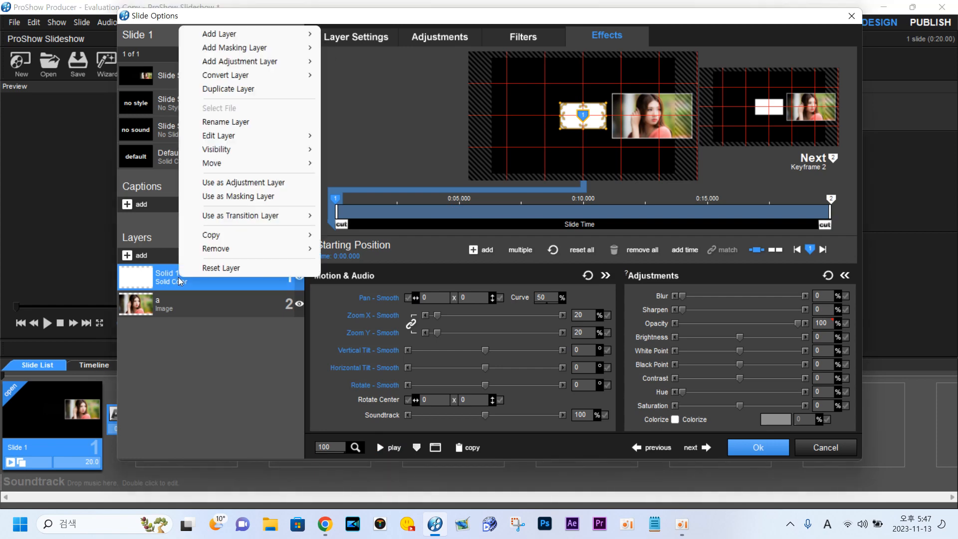
left_click(224, 123)
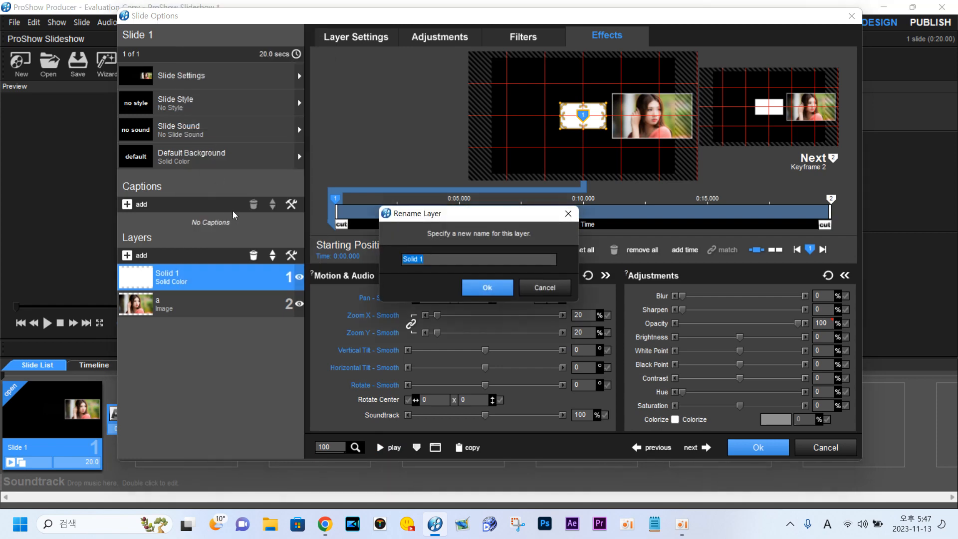
key("BackSpace")
left_click(465, 285)
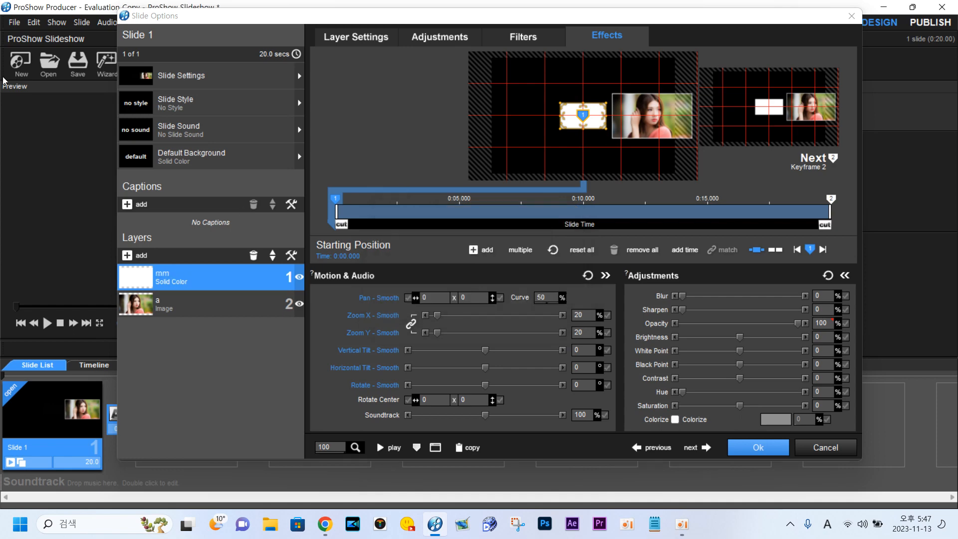
Step: Add a modifier to layer a's horizontal pan that uses the variable amount Pan X from layer mm
left_click(134, 315)
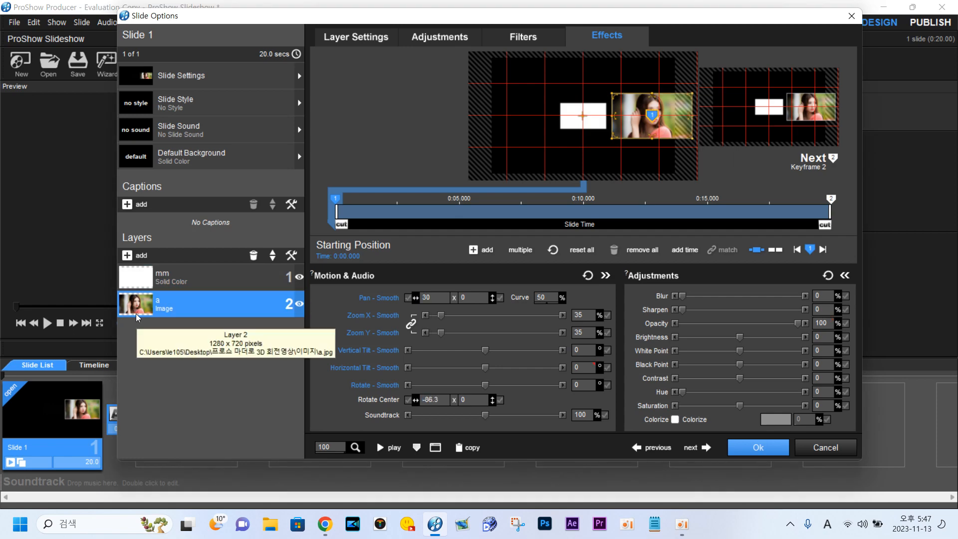
left_click(163, 271)
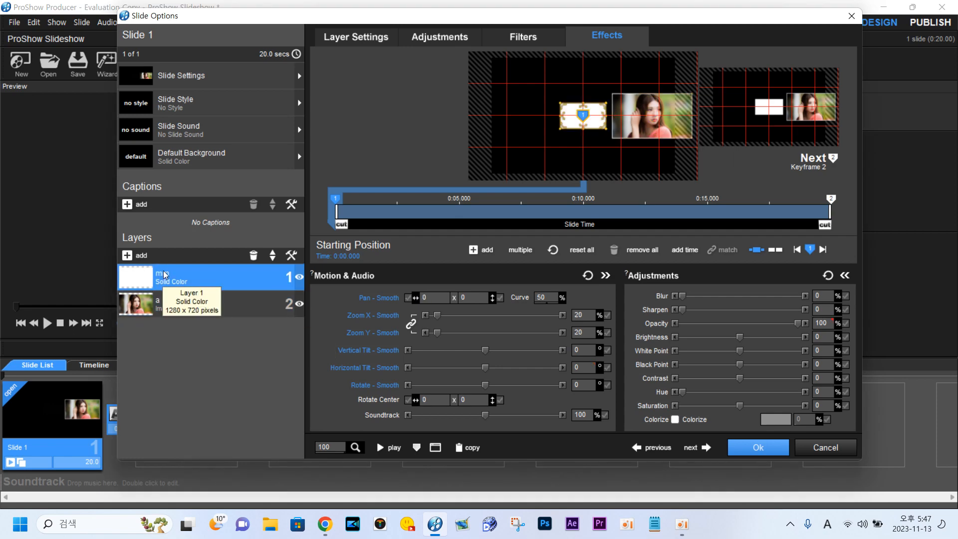
left_click(162, 306)
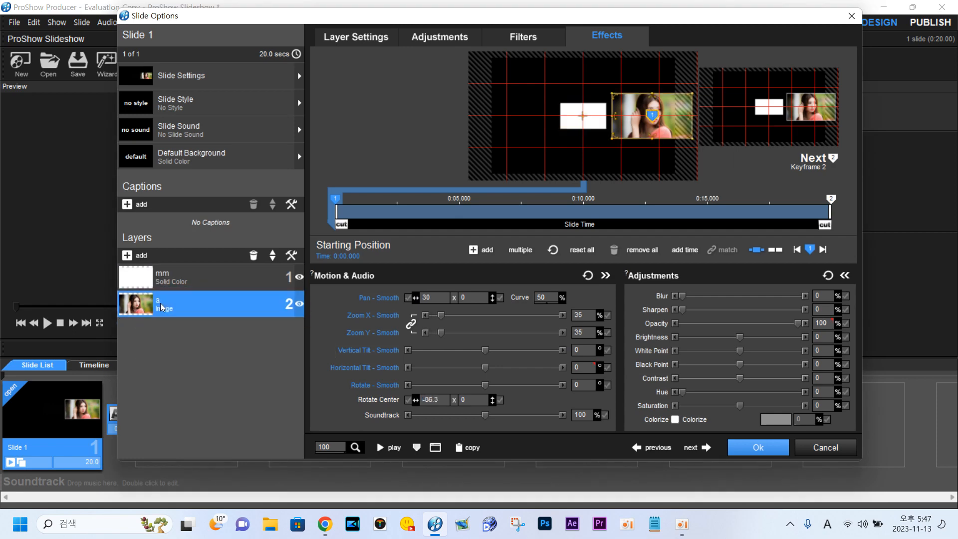
right_click(436, 299)
left_click(477, 407)
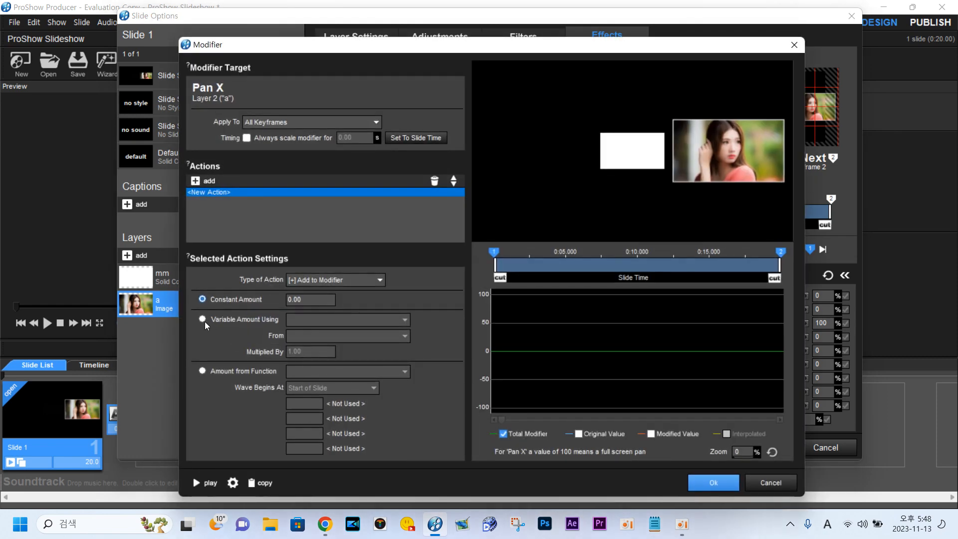
left_click(202, 319)
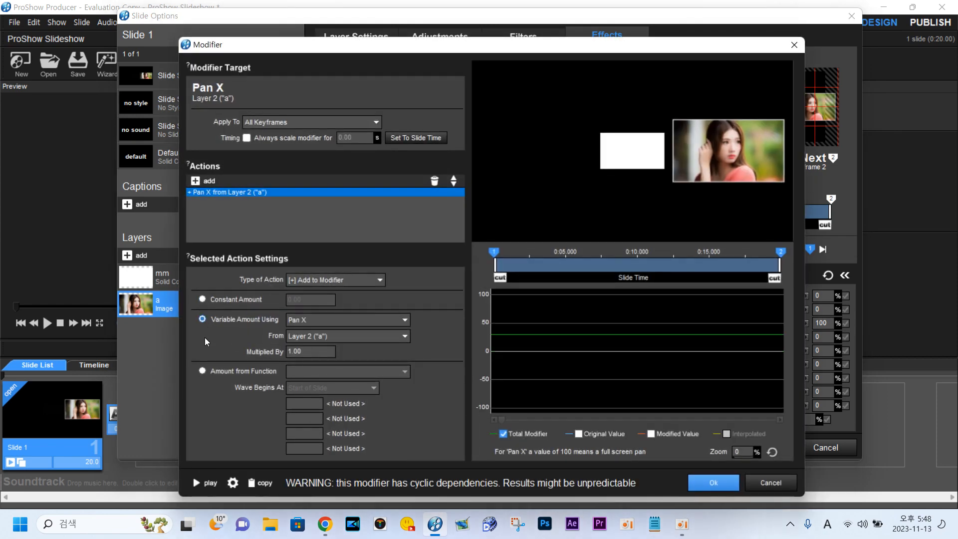
left_click(333, 337)
left_click(334, 348)
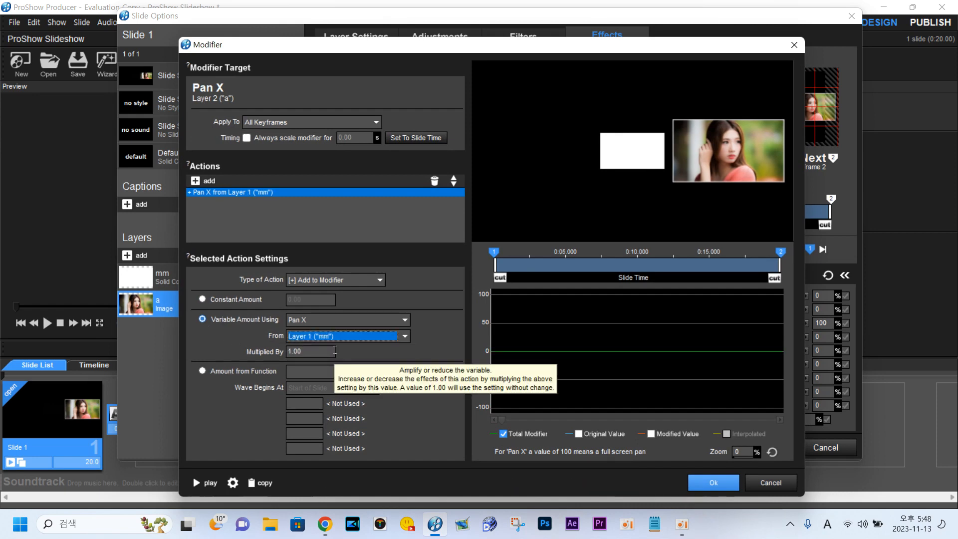
left_click(713, 483)
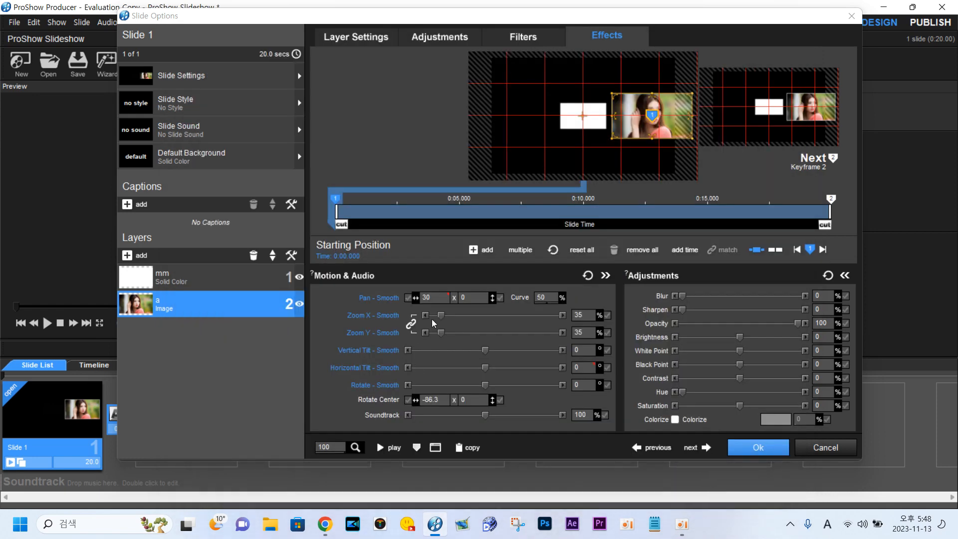
Step: Add a modifier to layer a's vertical pan that uses the variable amount Pan Y from layer mm
right_click(477, 299)
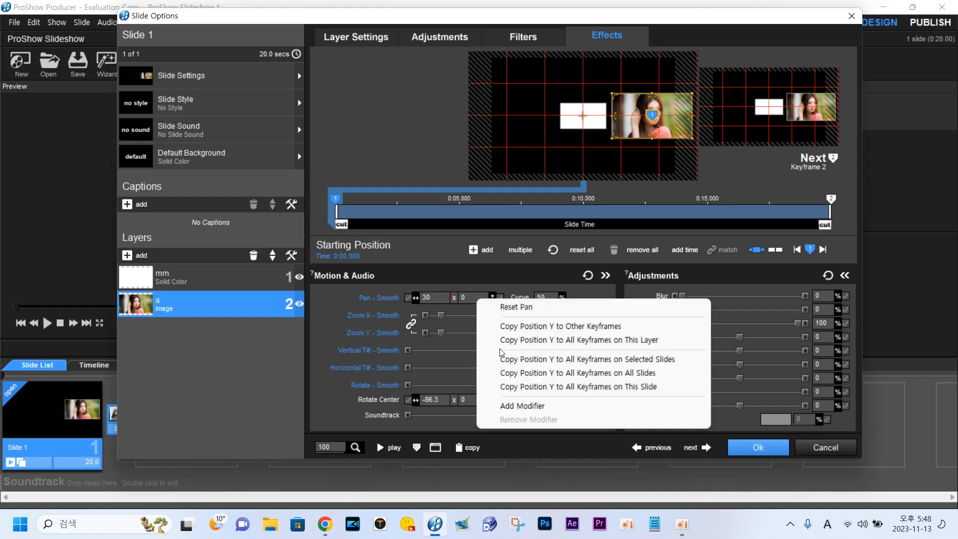
left_click(522, 406)
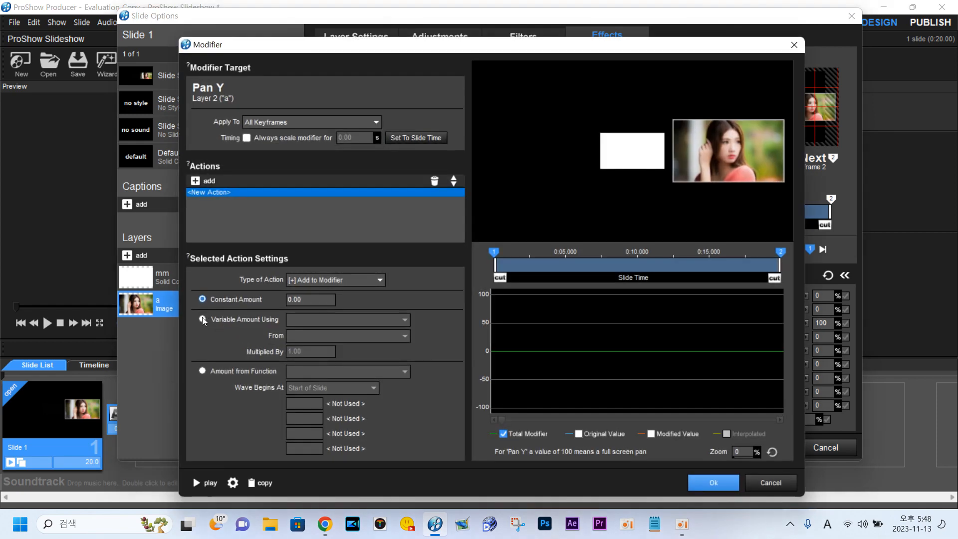
left_click(203, 320)
left_click(298, 321)
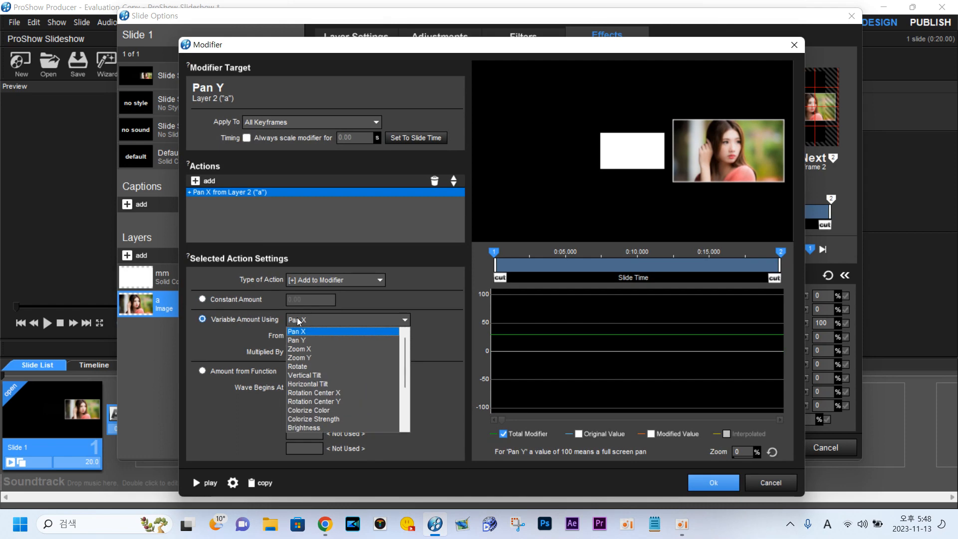
left_click(302, 340)
left_click(306, 340)
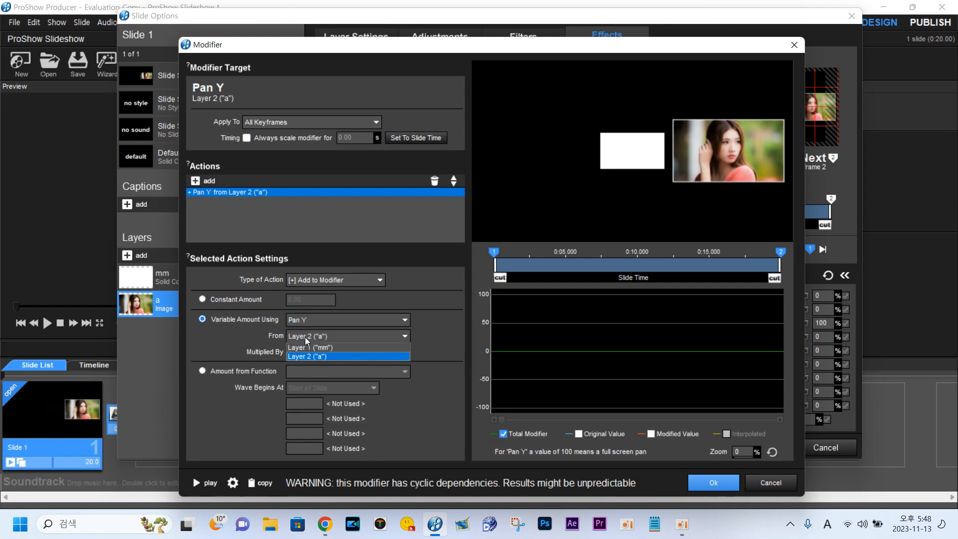
left_click(305, 346)
left_click(713, 482)
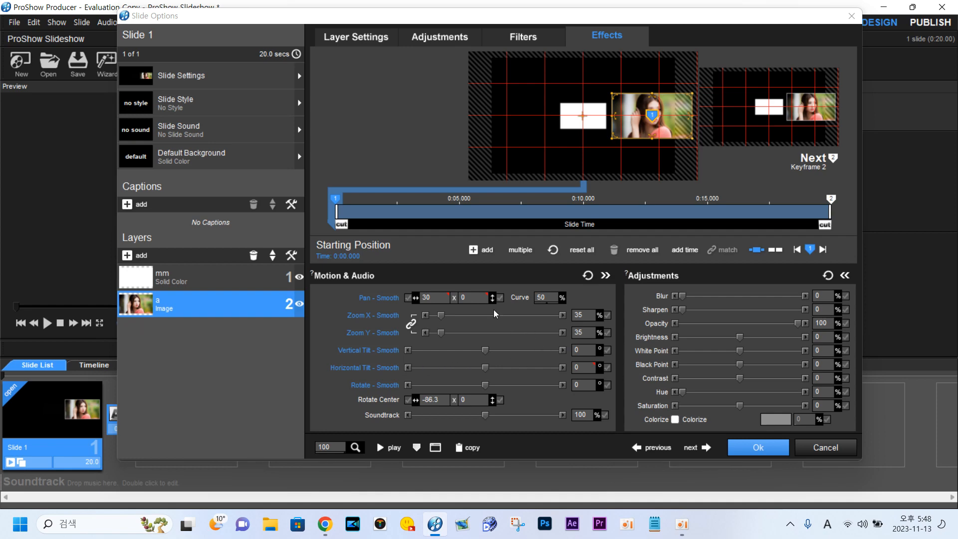
Step: Review the variable and source layer in layer a's Pan Y modifier and return to the effects settings
right_click(482, 299)
left_click(514, 406)
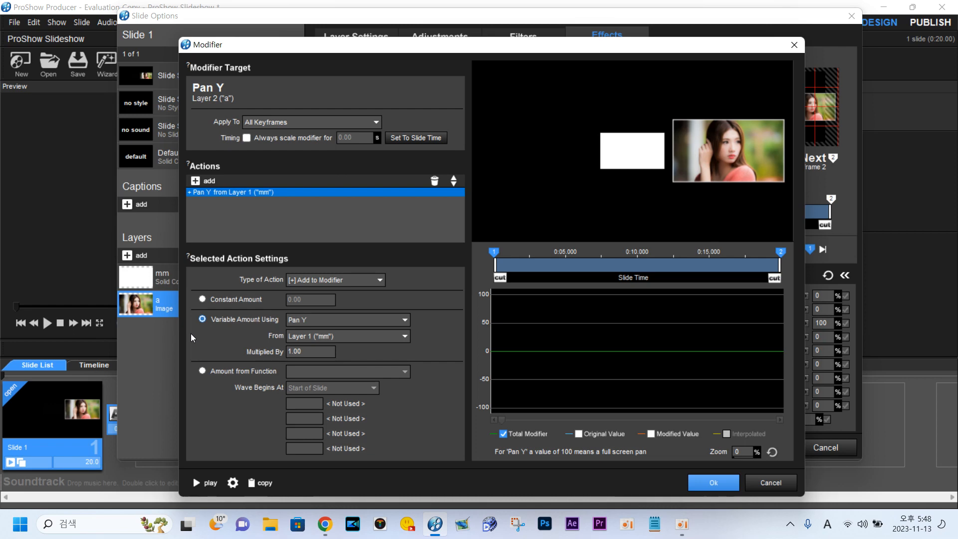
left_click(696, 483)
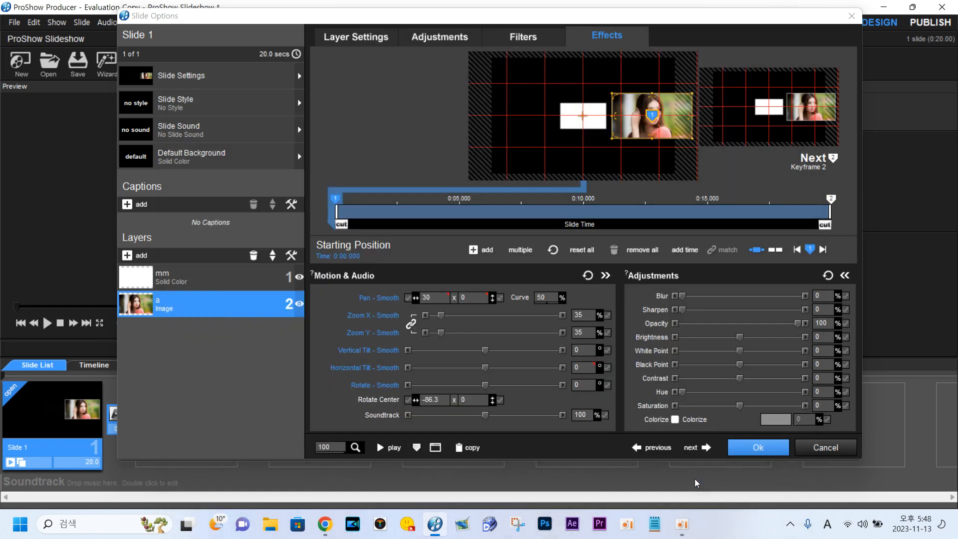
Step: Preview the slide animation with layer a's pan modifiers applied, and stop the playback
left_click(381, 448)
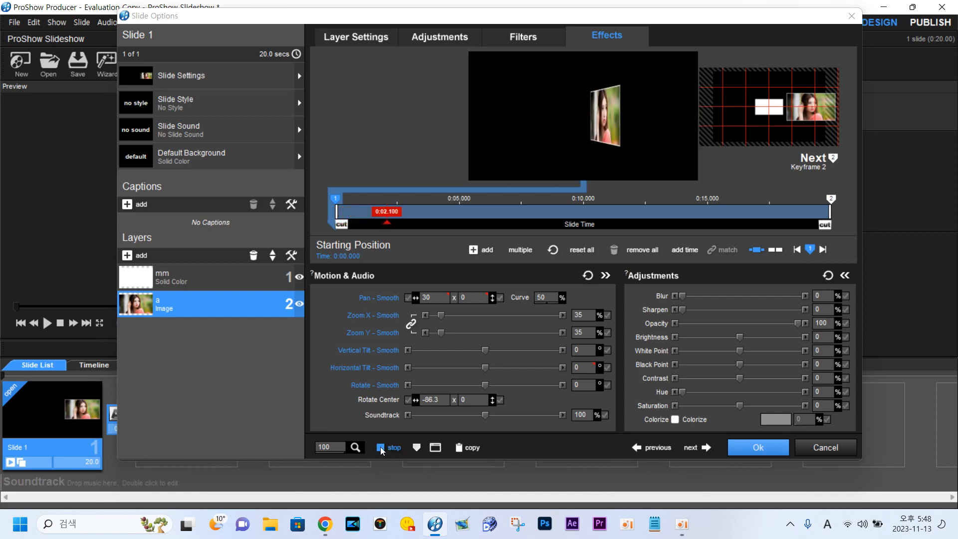
left_click(381, 448)
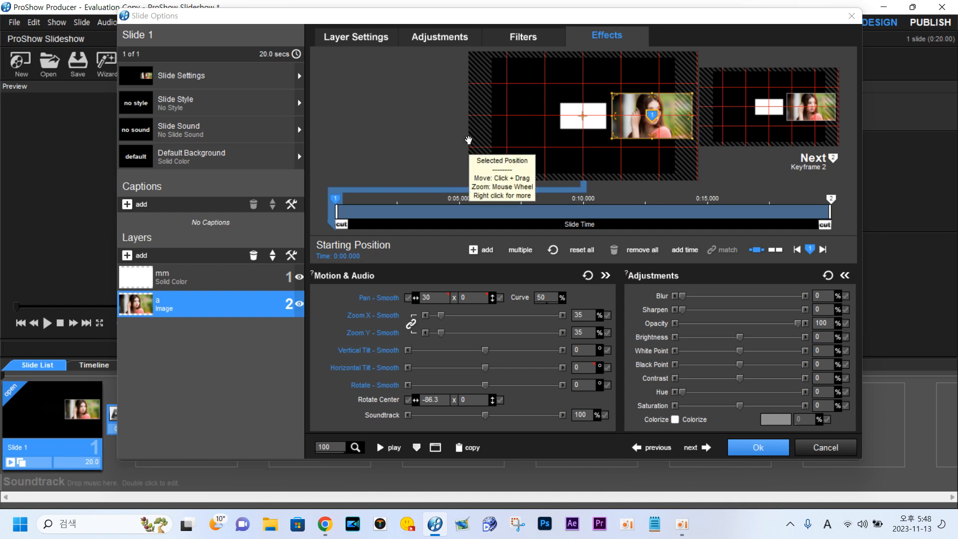
Step: Duplicate image layer a and replace the upper copy's image file with aa
right_click(184, 300)
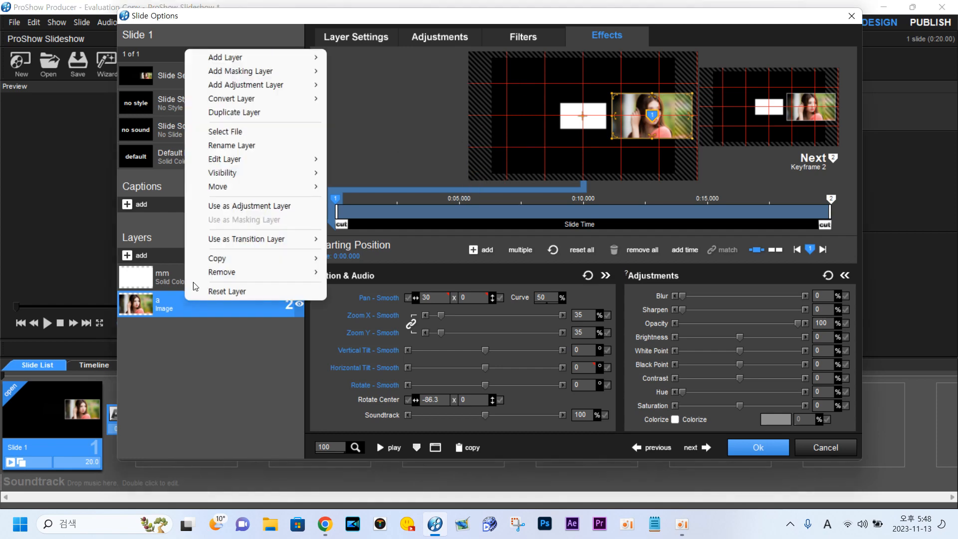
left_click(236, 113)
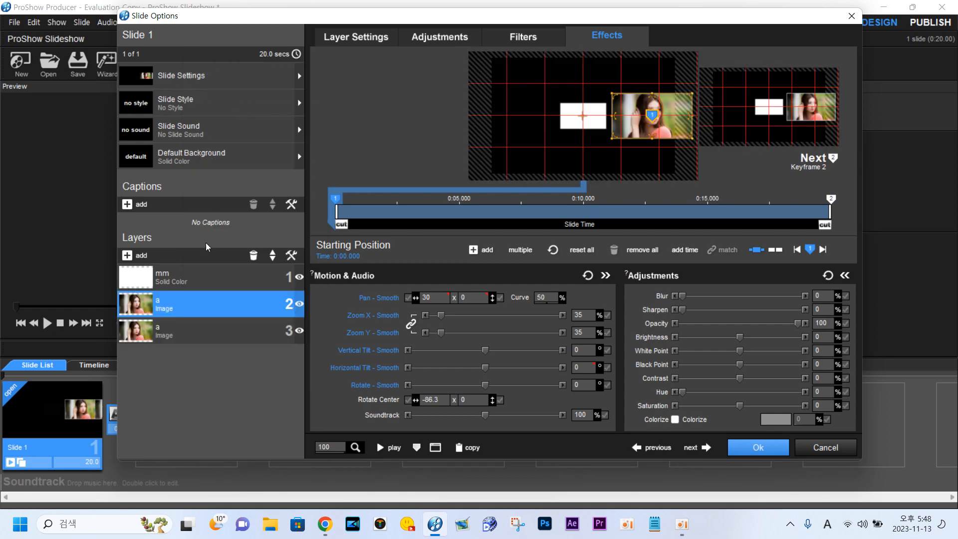
right_click(198, 306)
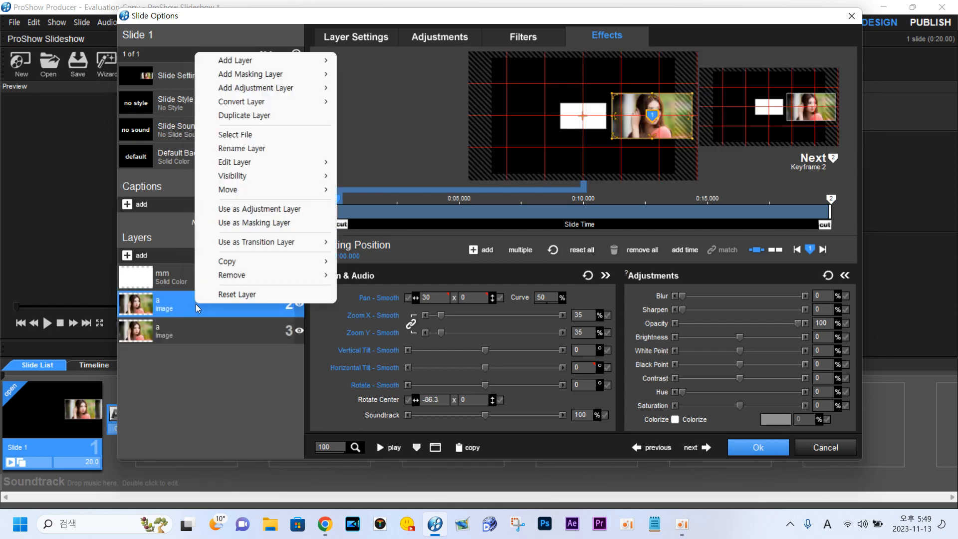
left_click(239, 134)
double_click(317, 152)
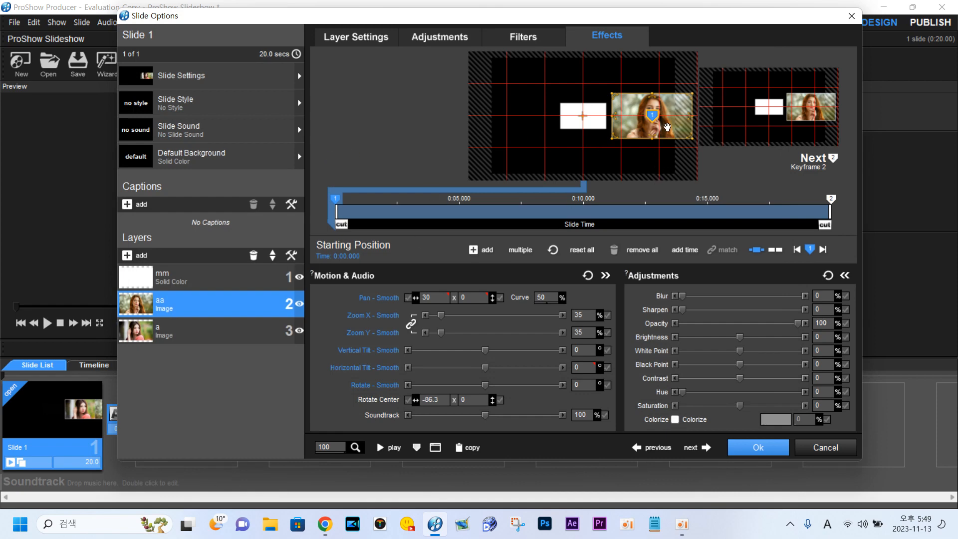
Step: Set layer aa's horizontal tilt to 180° at the starting keyframe and copy that keyframe's settings to the next keyframe
left_click(583, 366)
type("180")
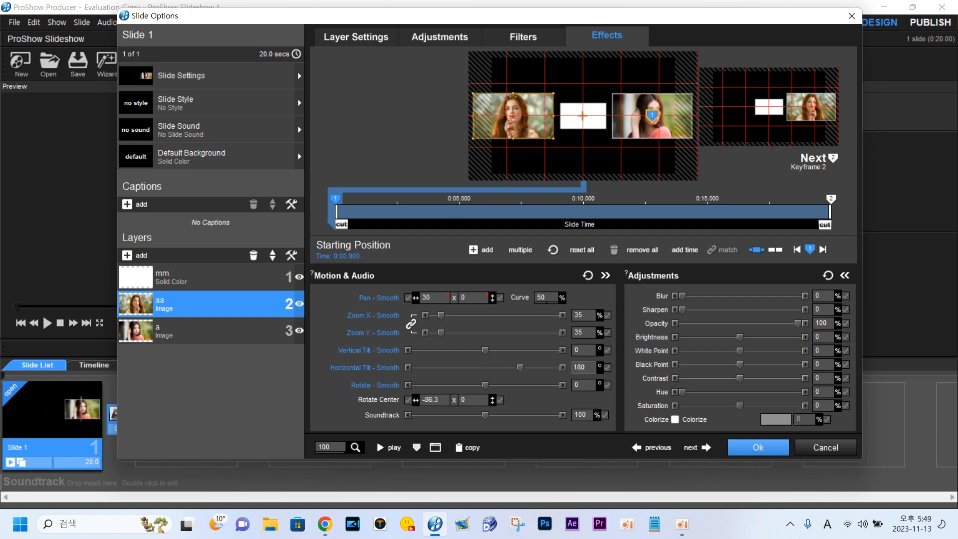
right_click(335, 199)
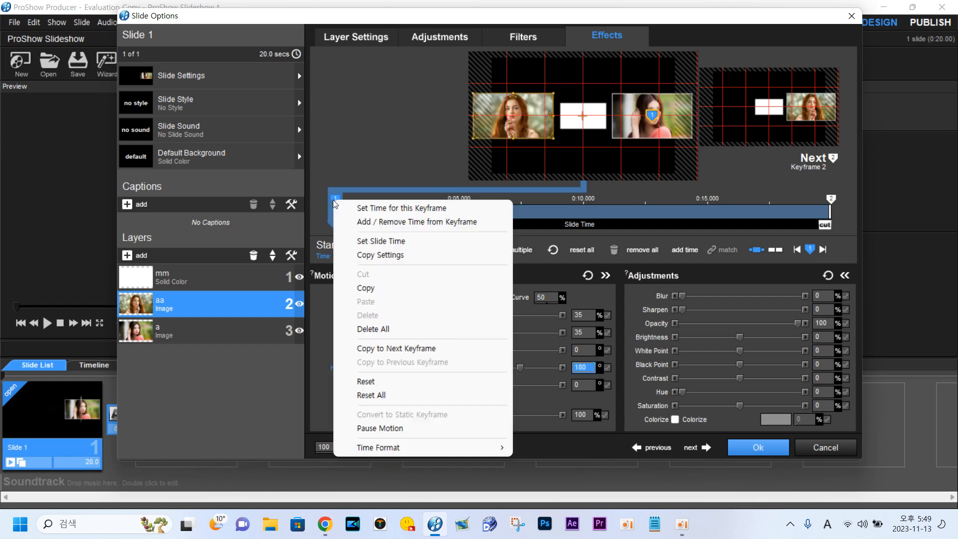
left_click(404, 349)
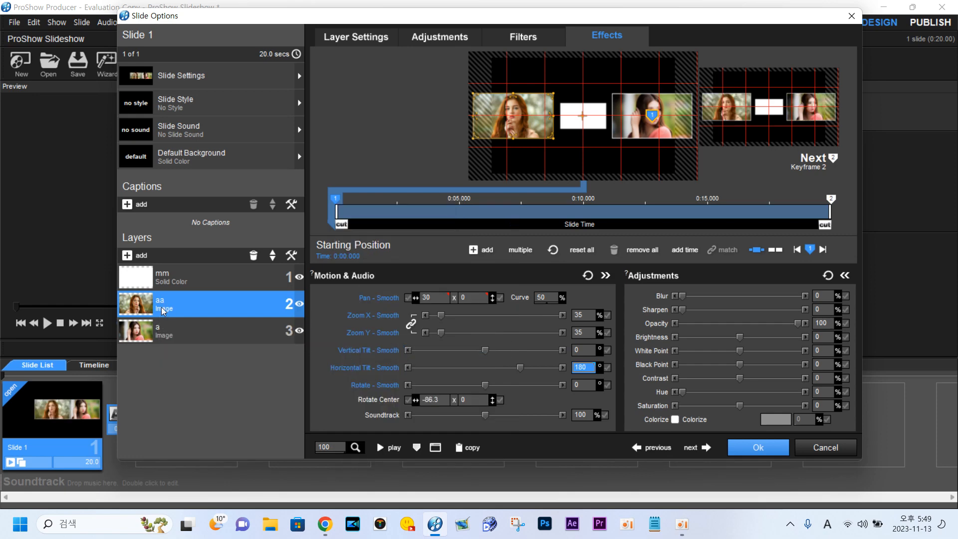
Step: Edit layer aa's Pan X modifier so its variable amount comes from layer mm
right_click(435, 301)
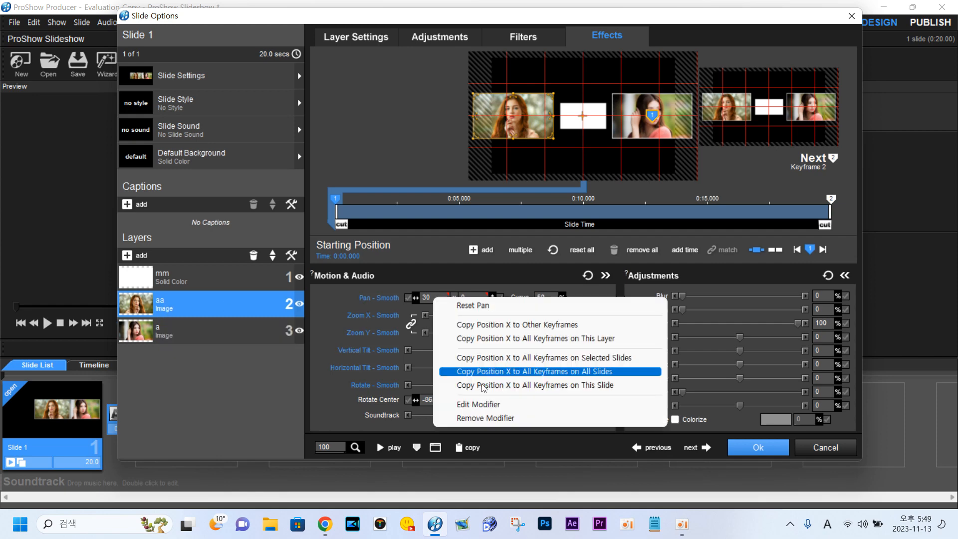
left_click(476, 398)
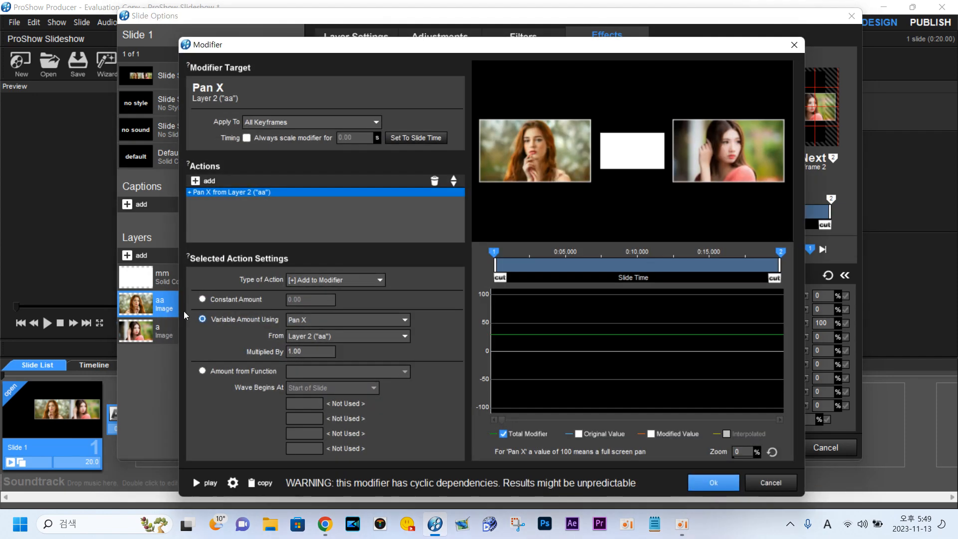
left_click(324, 333)
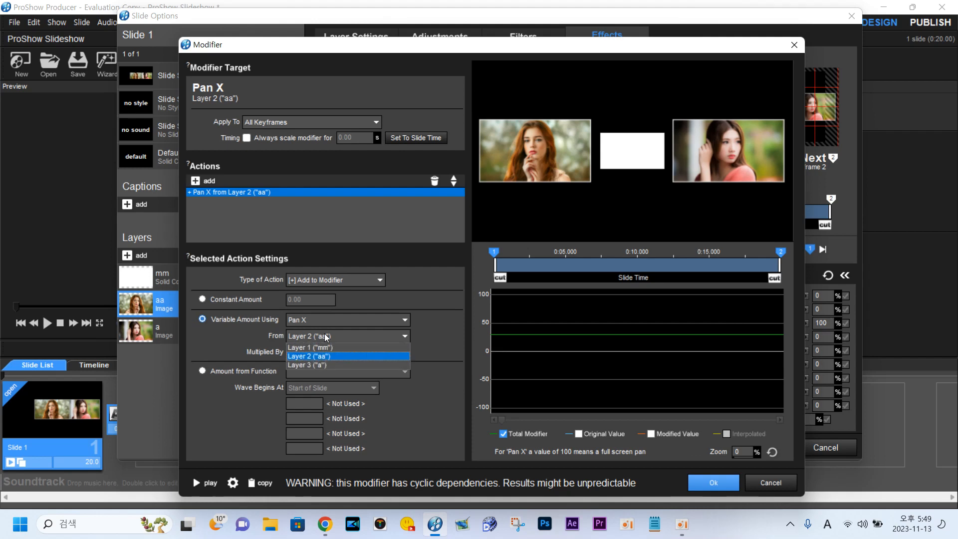
left_click(325, 348)
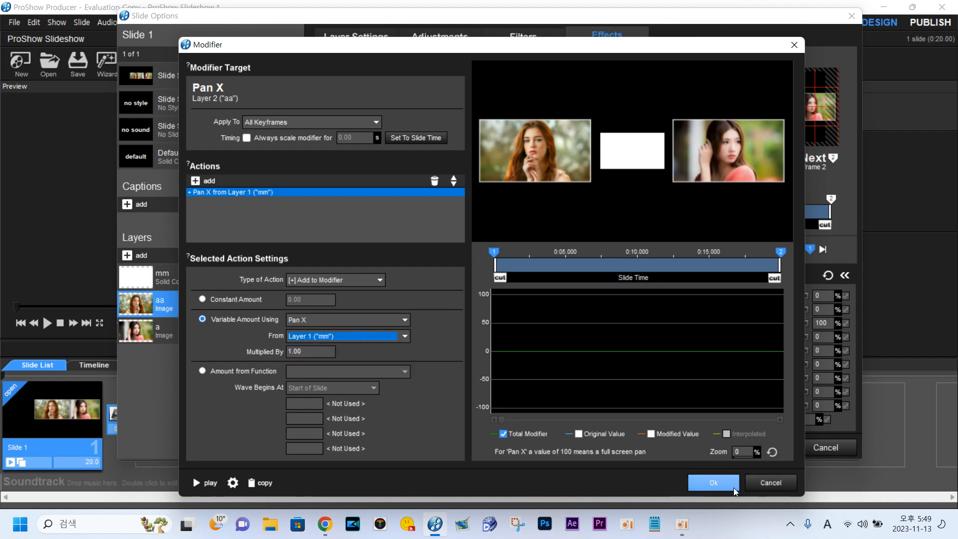
left_click(712, 483)
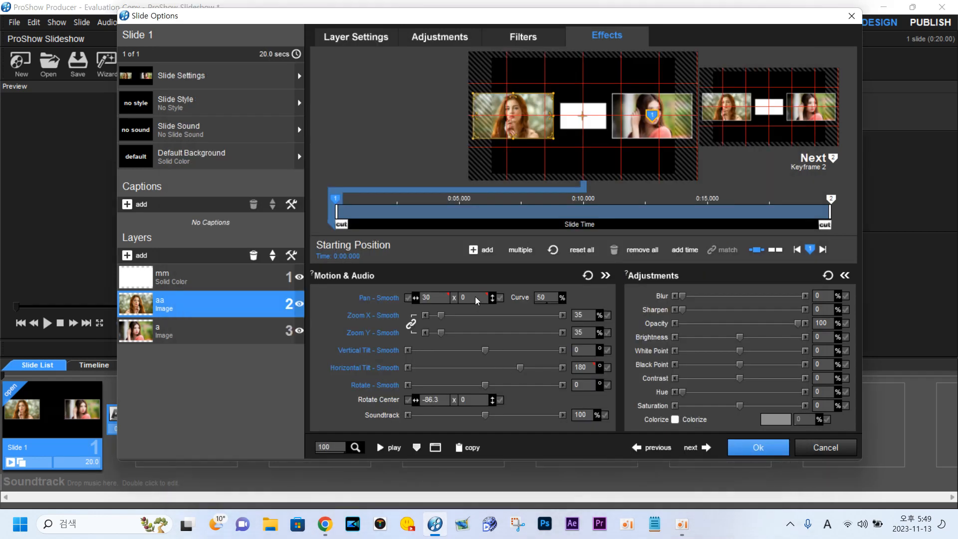
Step: Change the source of layer aa's Pan Y modifier to layer mm and preview the slide animation
right_click(476, 300)
left_click(515, 401)
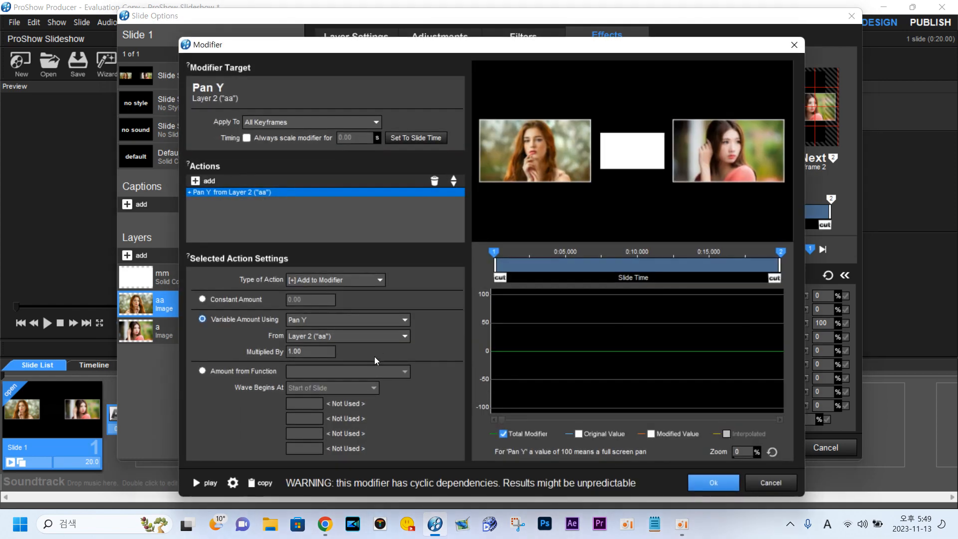
left_click(379, 335)
left_click(361, 346)
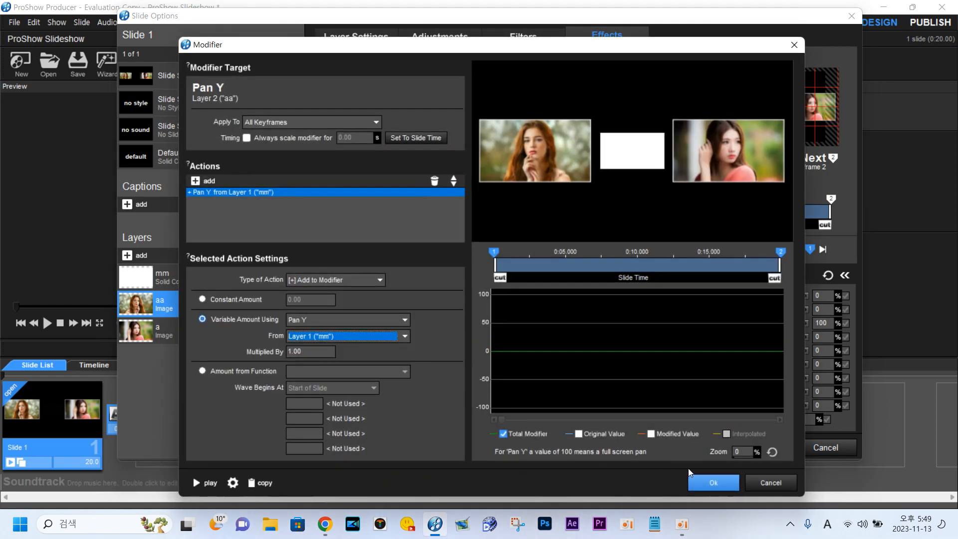
left_click(723, 483)
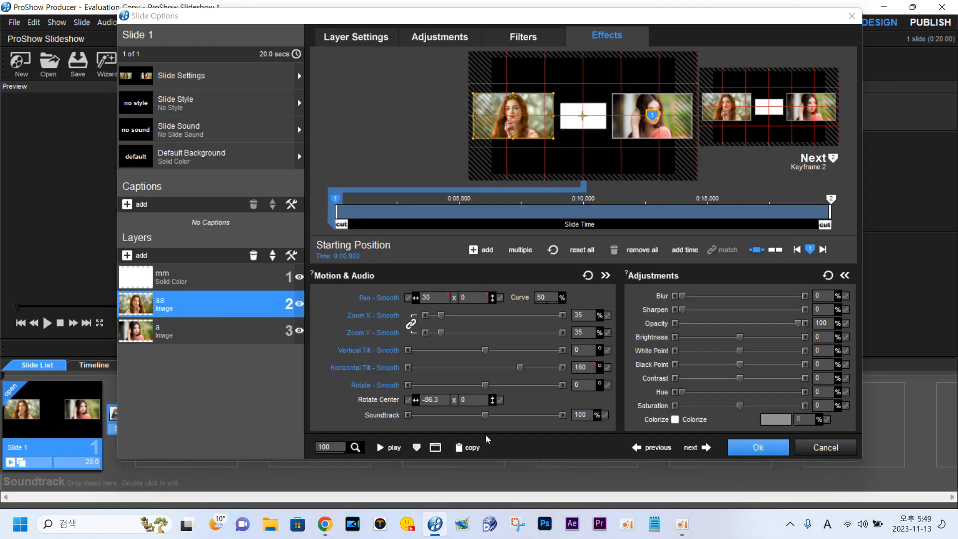
left_click(380, 447)
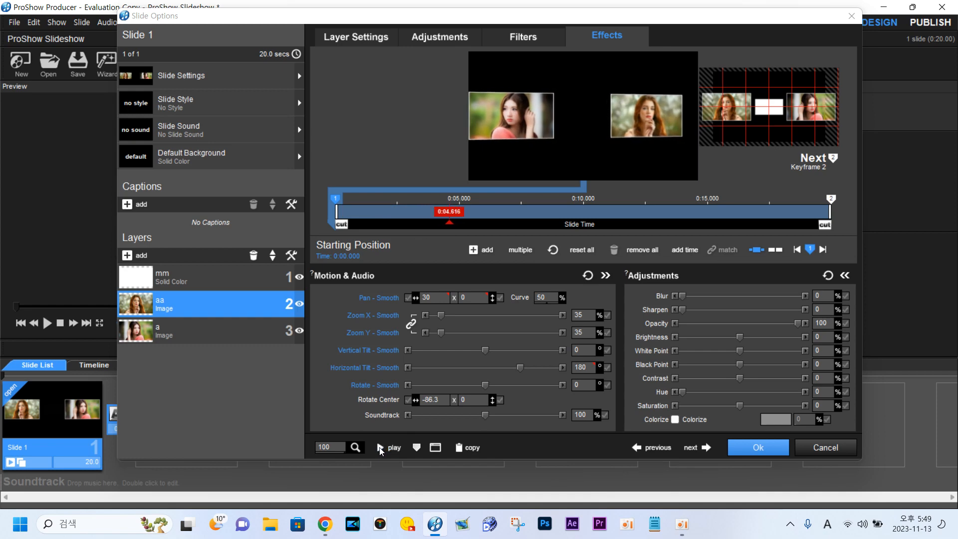
left_click(381, 447)
Step: Duplicate image layer aa and replace the upper copy's image file with bb
right_click(172, 306)
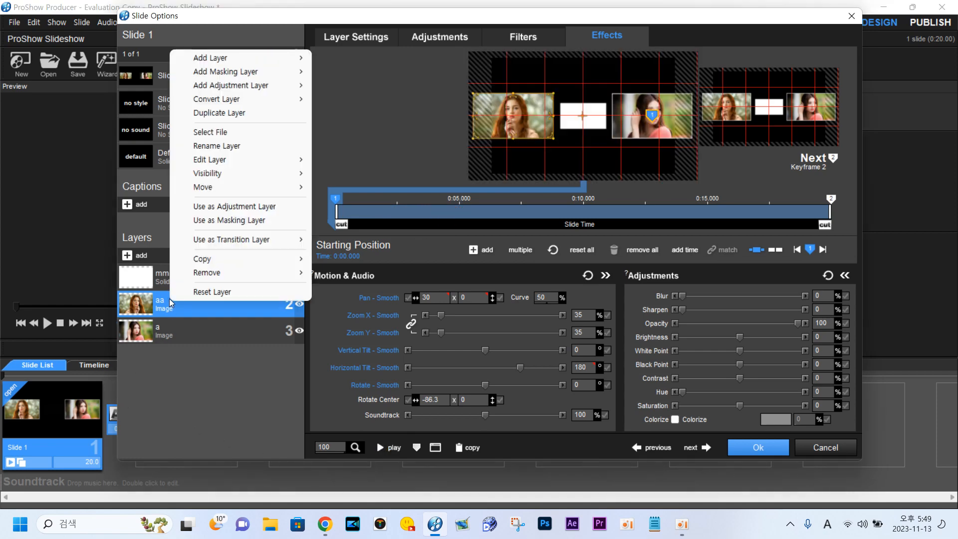
left_click(219, 113)
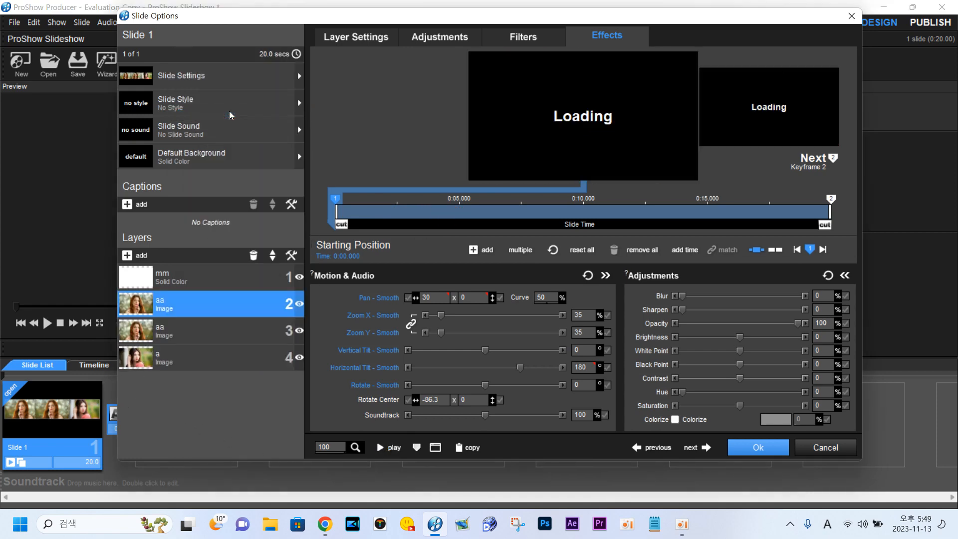
right_click(165, 298)
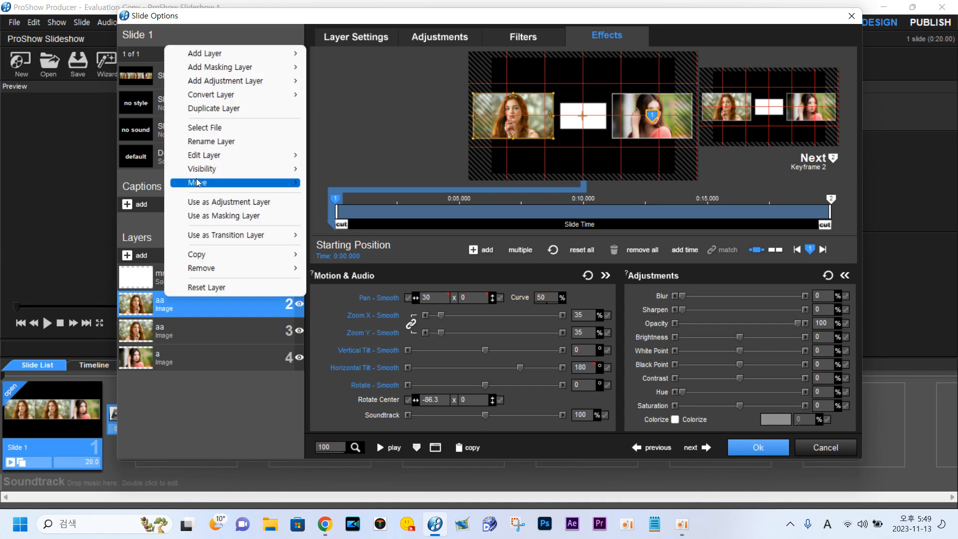
left_click(215, 131)
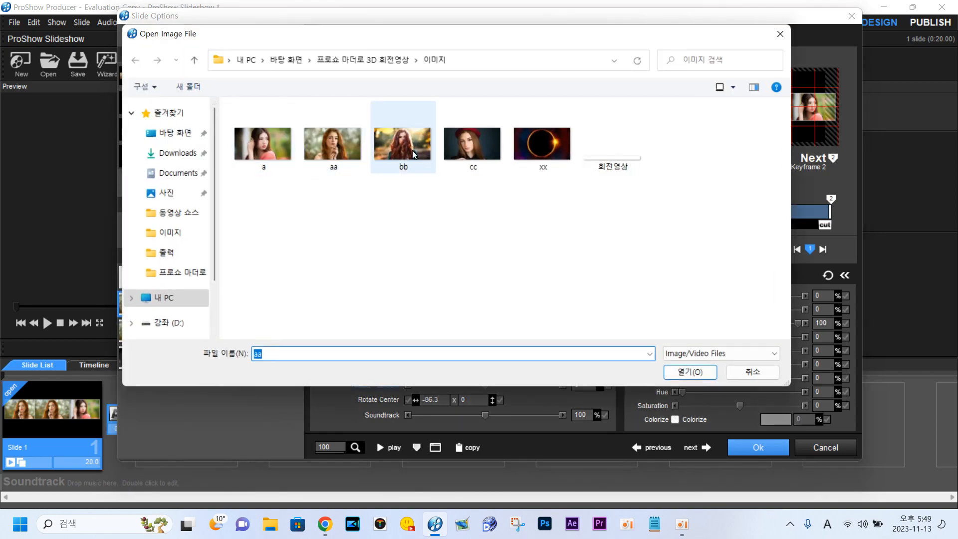
double_click(412, 151)
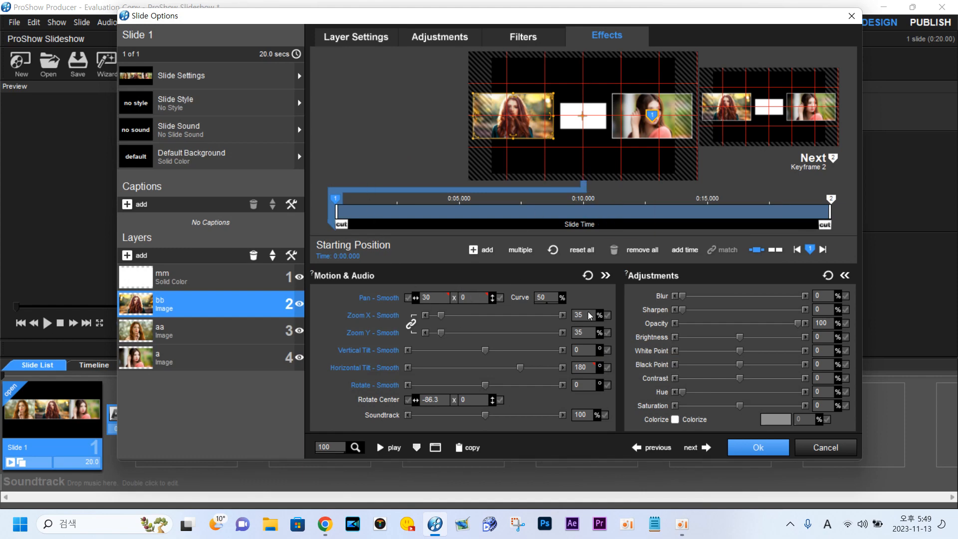
Step: Set layer bb's horizontal tilt to 90° at the starting keyframe and copy that keyframe's settings to the next keyframe
left_click(592, 368)
type("90")
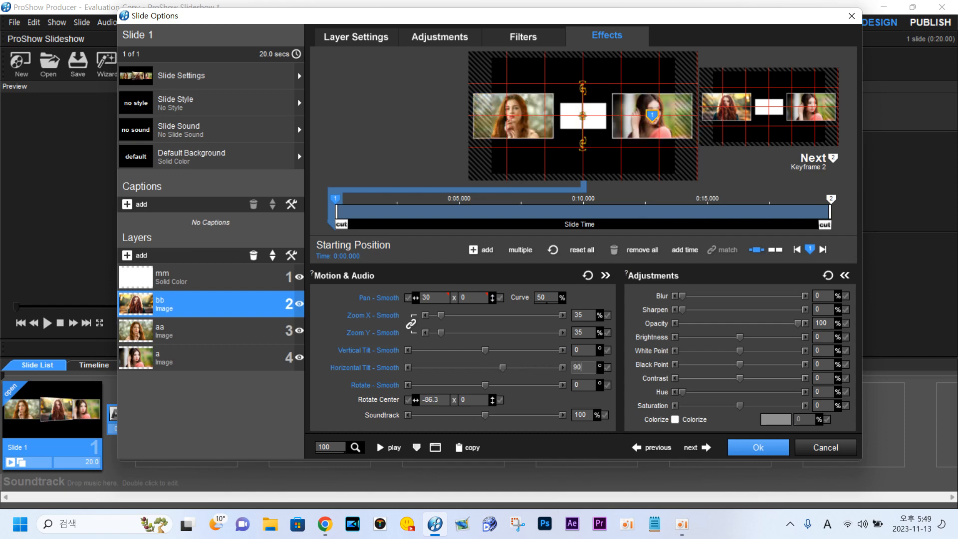
right_click(335, 212)
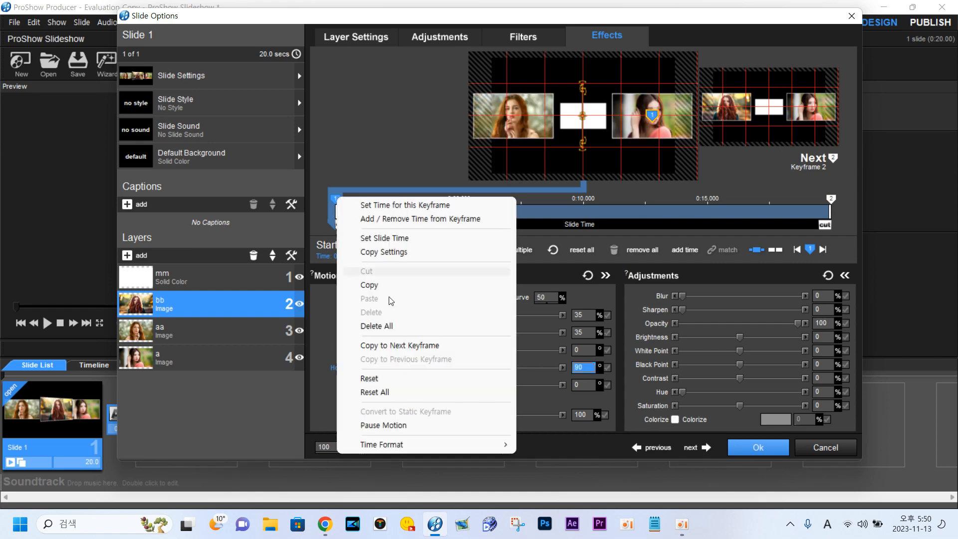
left_click(421, 349)
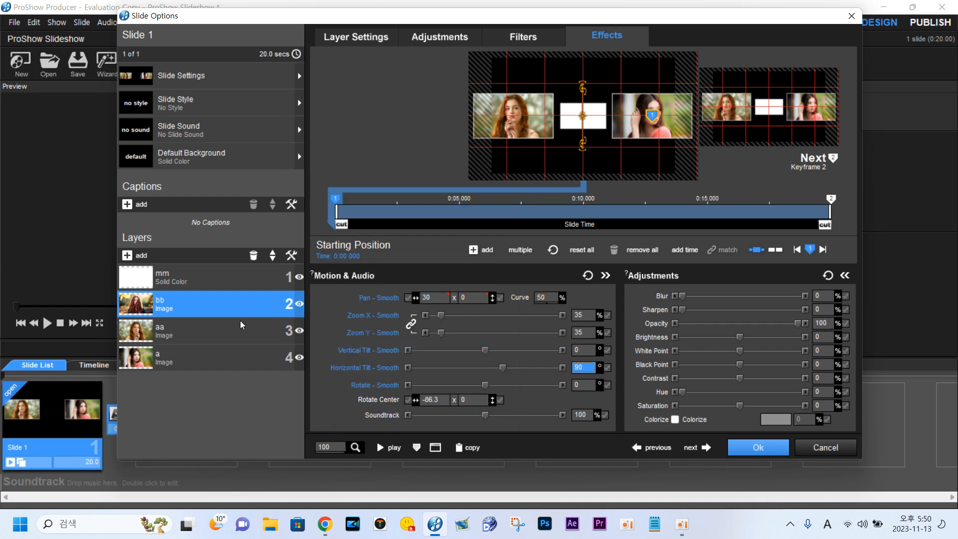
Step: Edit layer bb's Pan X modifier so its variable amount comes from layer mm
right_click(190, 305)
left_click(420, 305)
right_click(436, 297)
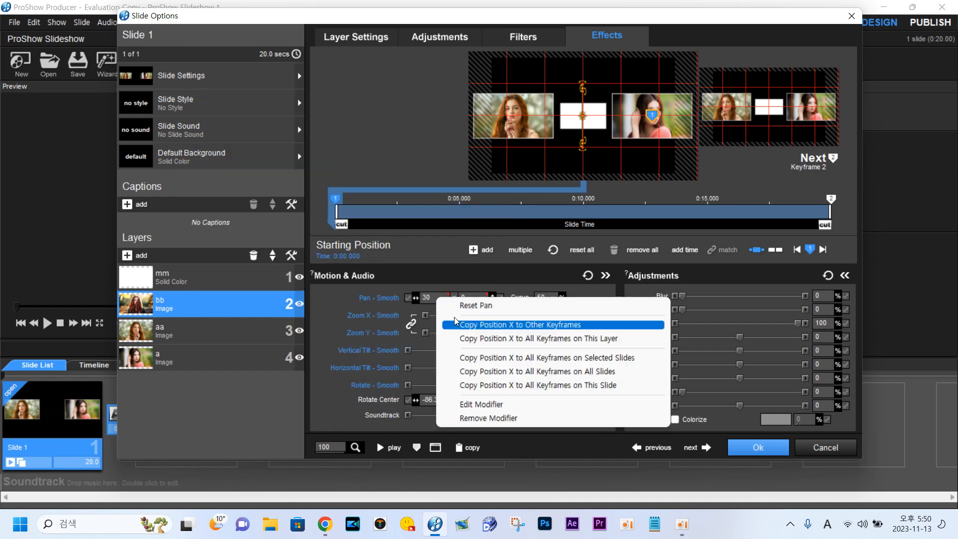
left_click(486, 405)
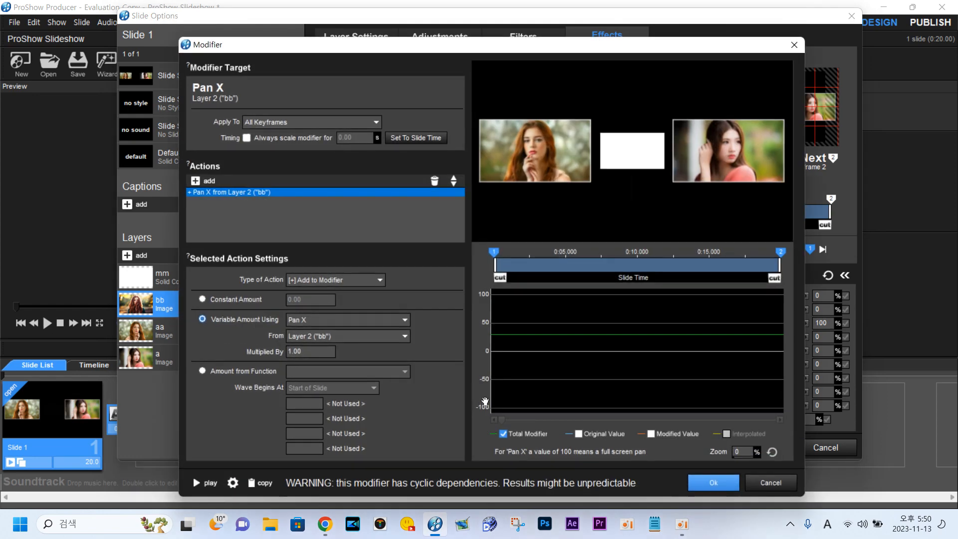
left_click(324, 340)
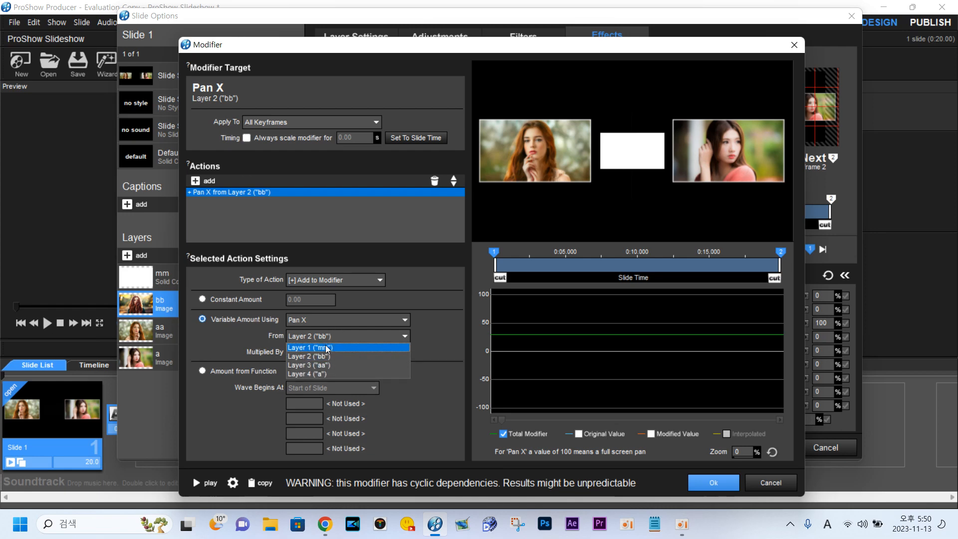
left_click(327, 347)
left_click(705, 486)
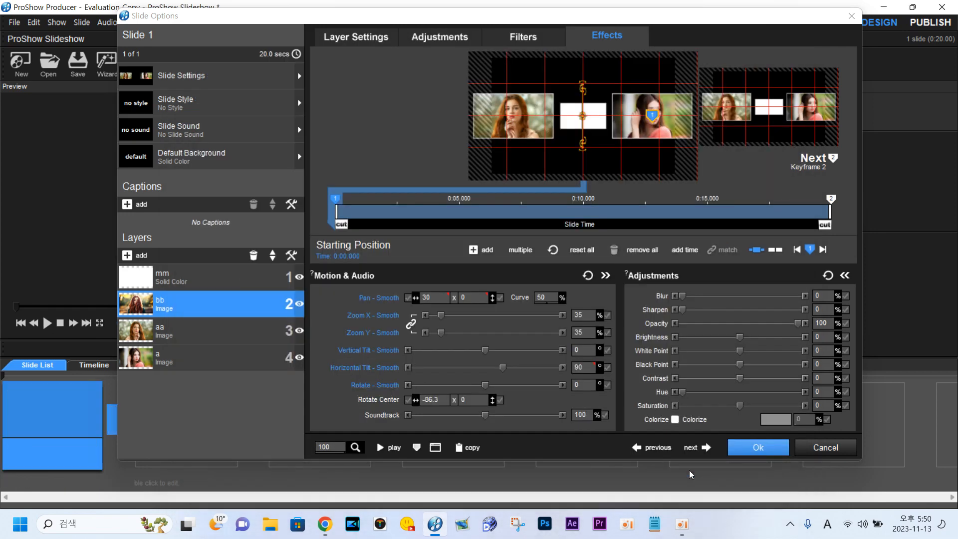
Step: Change the source of layer bb's Pan Y modifier to layer mm and preview the slide animation
right_click(474, 302)
left_click(506, 407)
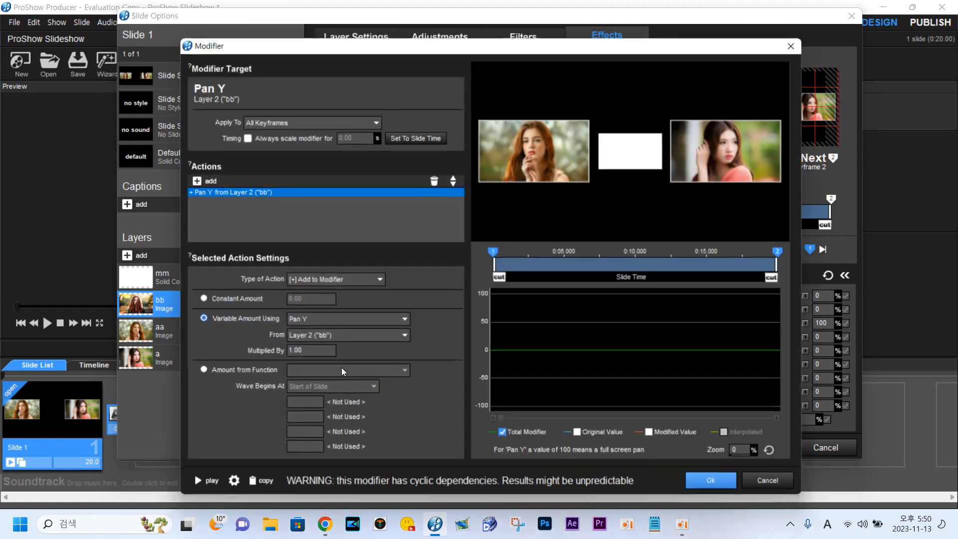
left_click(328, 335)
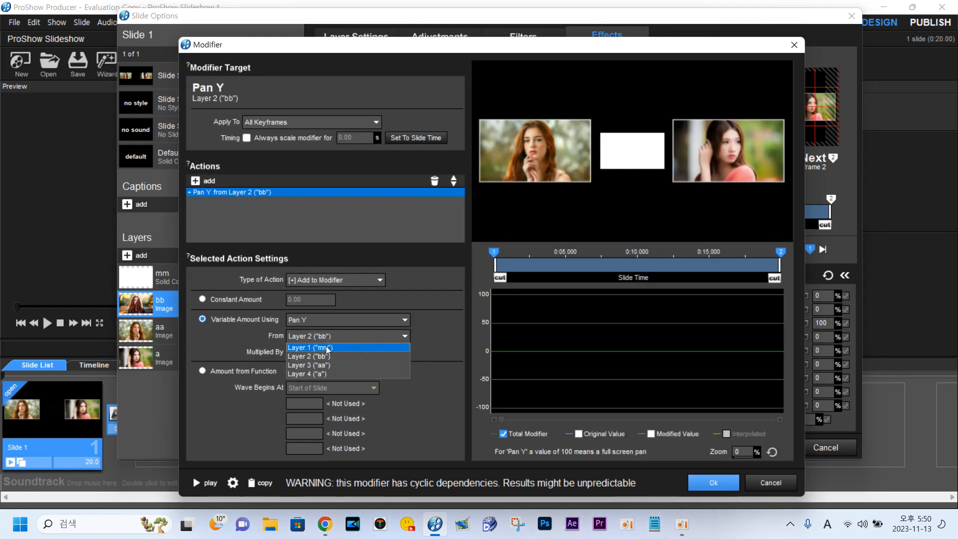
left_click(327, 345)
left_click(704, 482)
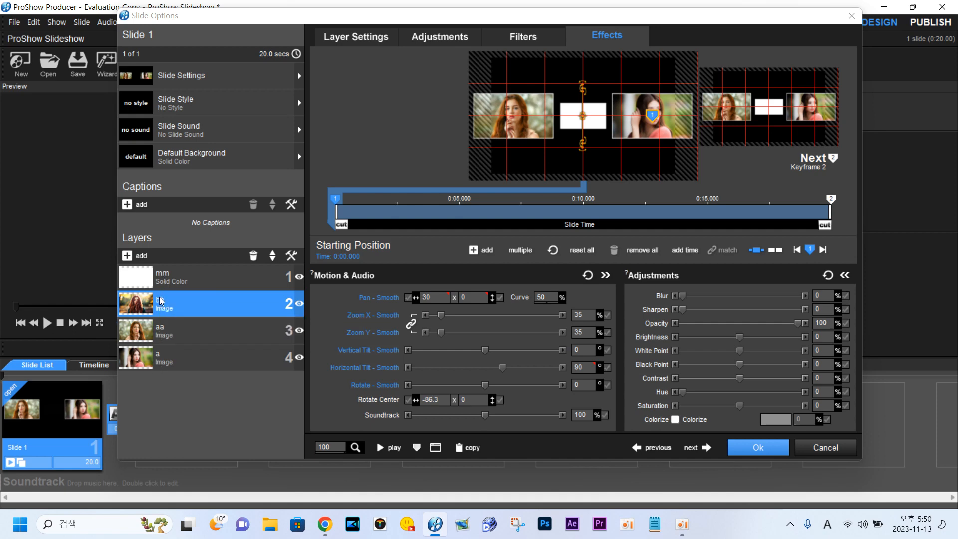
left_click(382, 448)
left_click(382, 449)
Step: Duplicate image layer bb and replace the upper copy's image file with cc
right_click(178, 310)
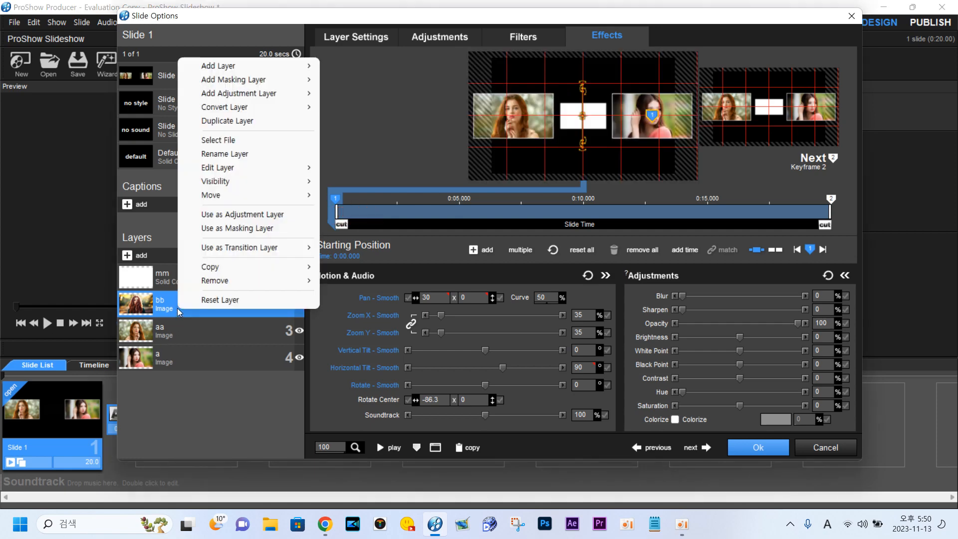
left_click(231, 122)
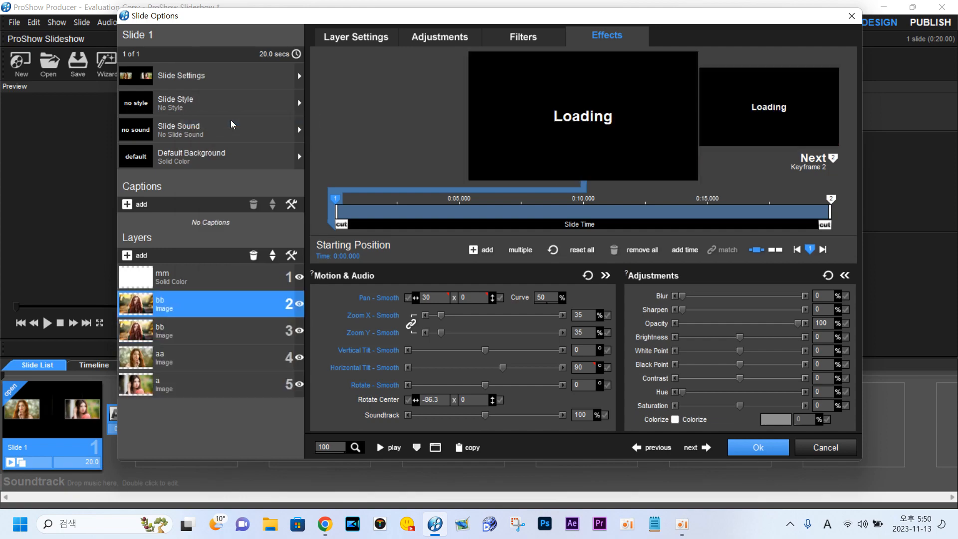
right_click(181, 304)
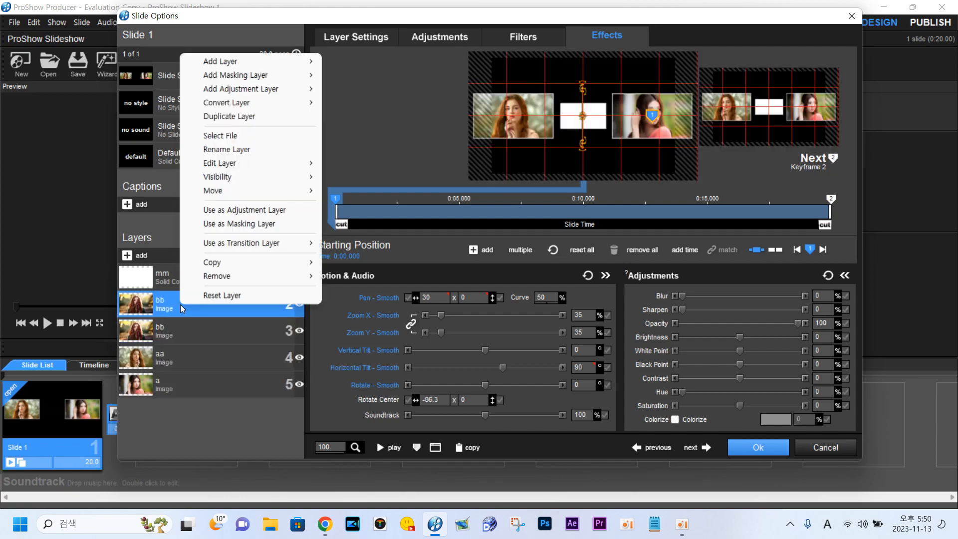
left_click(227, 135)
left_click(465, 150)
double_click(466, 150)
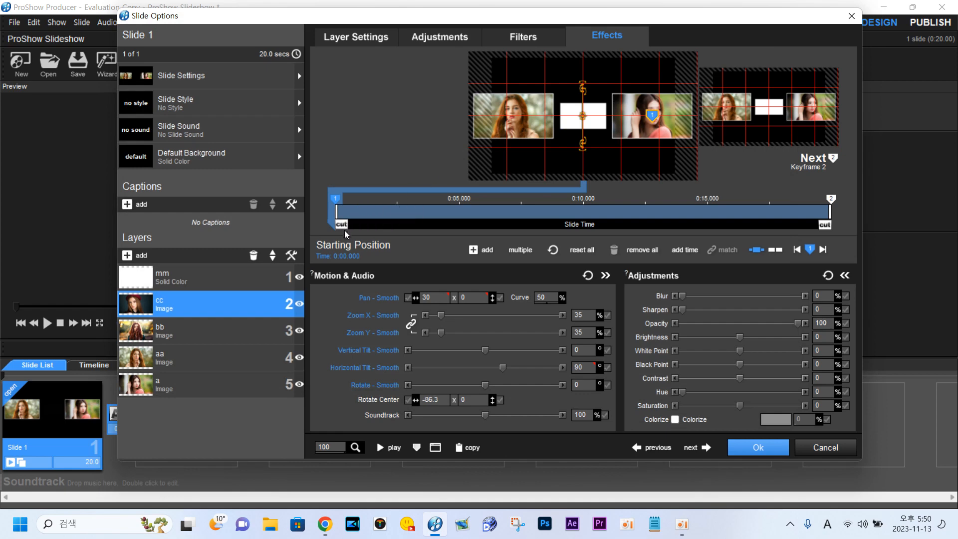
Step: Set layer cc's horizontal tilt to -90° at the starting keyframe and copy that keyframe's settings to the next keyframe
left_click(205, 331)
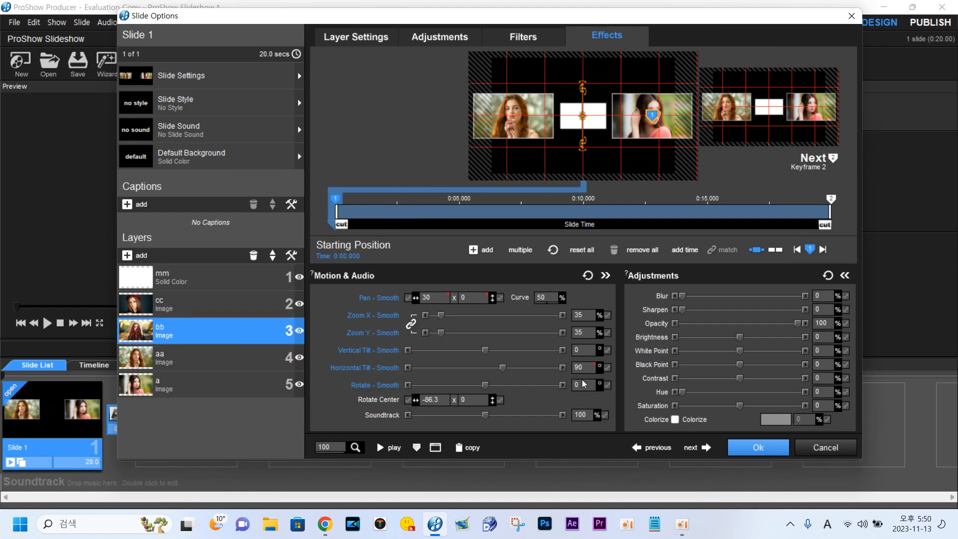
left_click(213, 305)
left_click(581, 370)
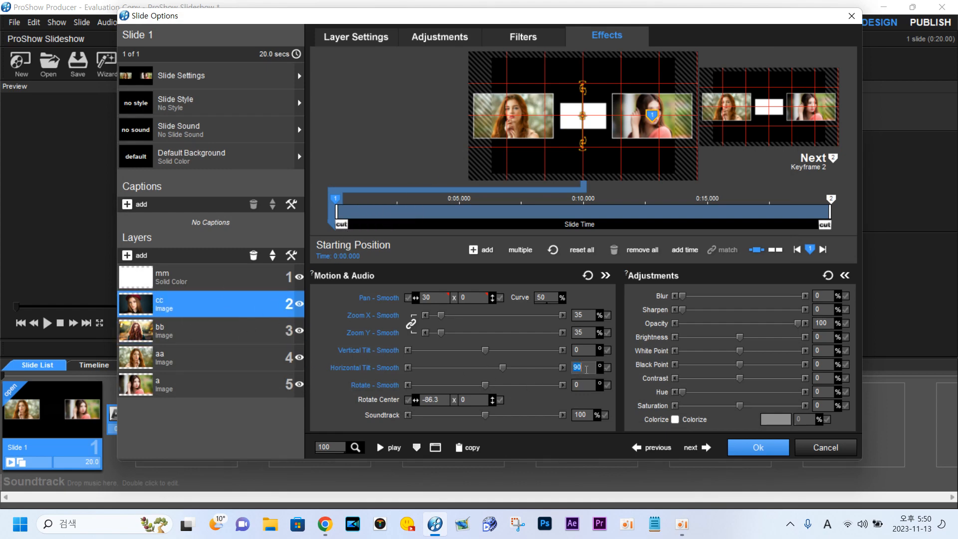
left_click(575, 367)
type("-")
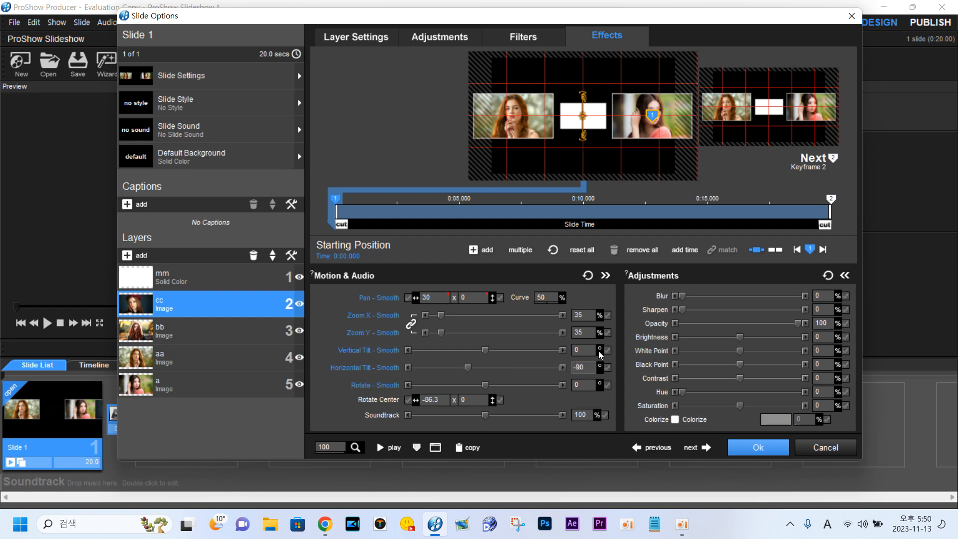
right_click(336, 199)
left_click(385, 345)
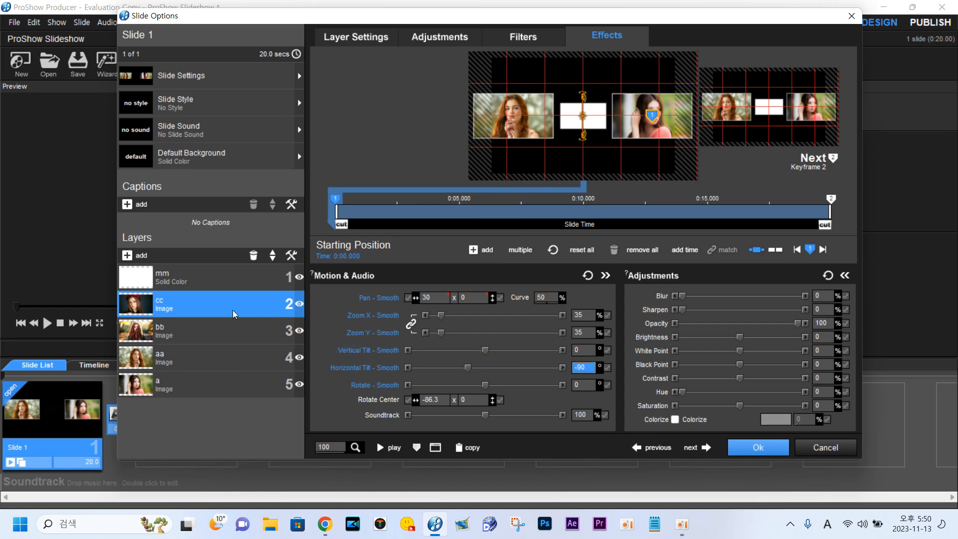
Step: Edit layer cc's Pan X modifier so its variable amount comes from layer mm
right_click(195, 305)
right_click(436, 298)
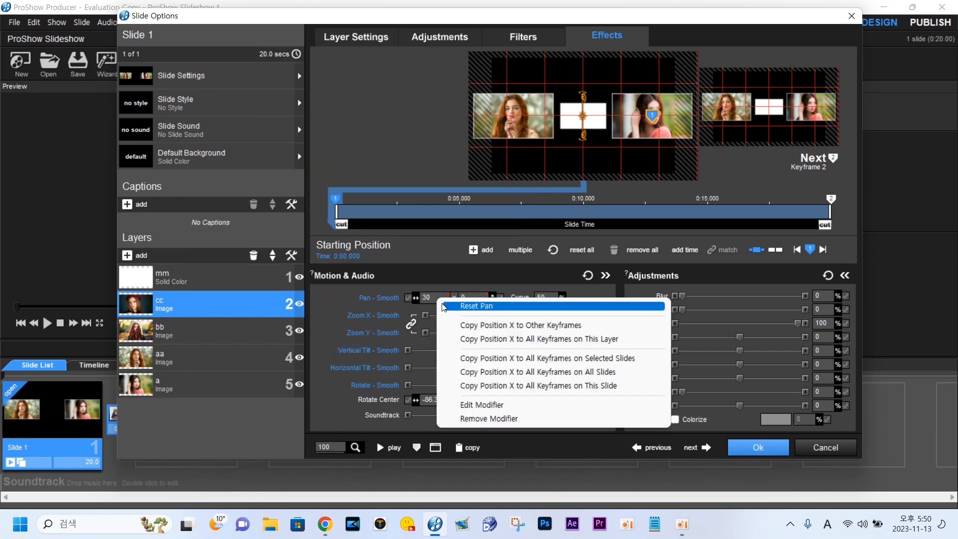
left_click(480, 408)
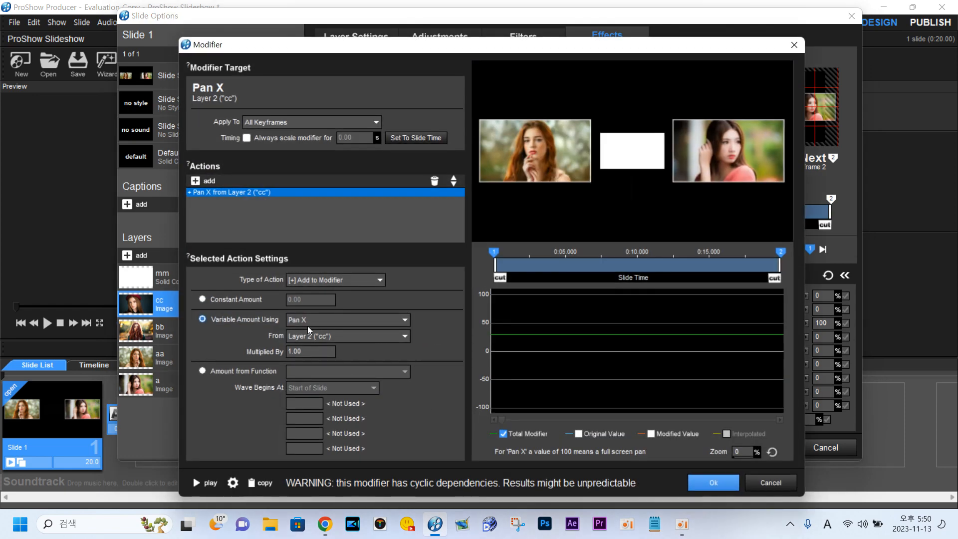
left_click(319, 336)
left_click(342, 347)
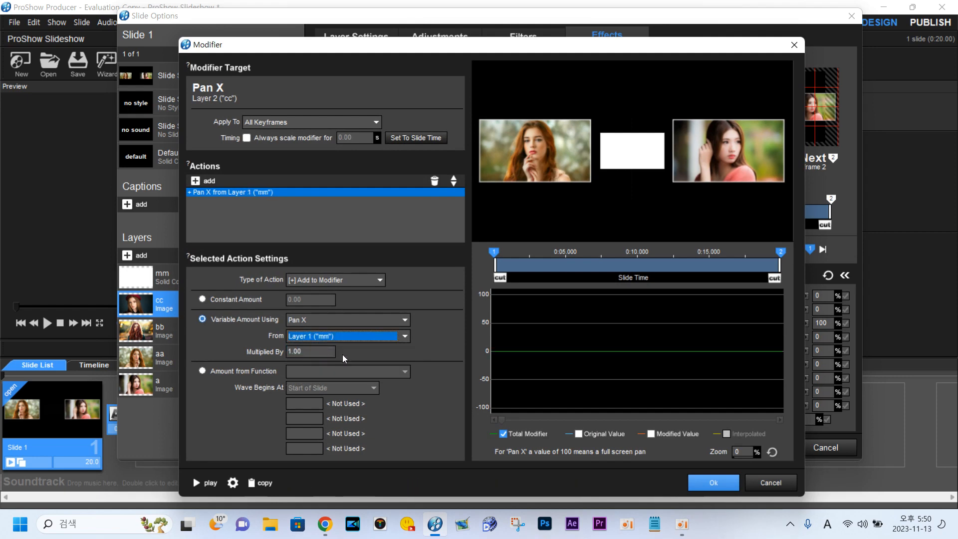
left_click(700, 477)
Step: Change the source of layer cc's Pan Y modifier to layer mm
right_click(478, 297)
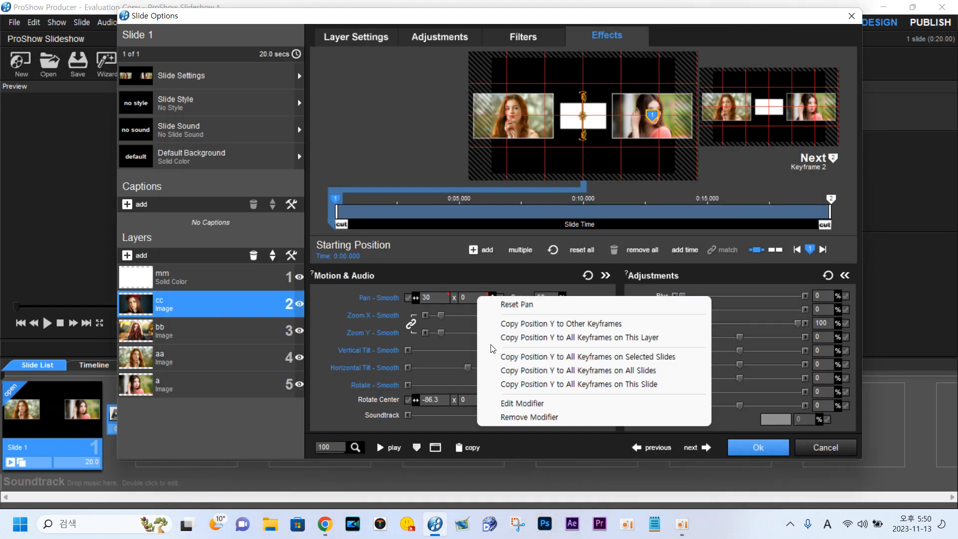
left_click(513, 403)
left_click(310, 336)
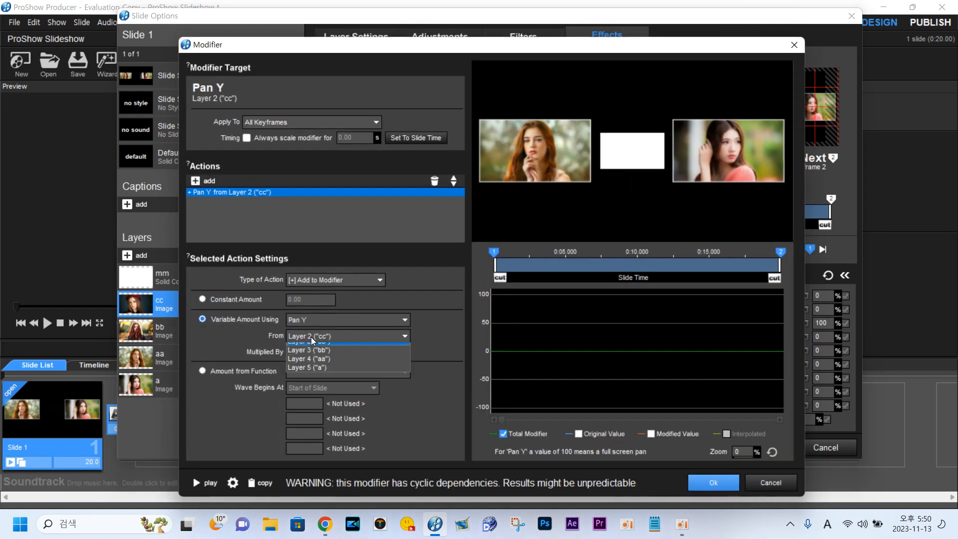
left_click(315, 348)
left_click(703, 482)
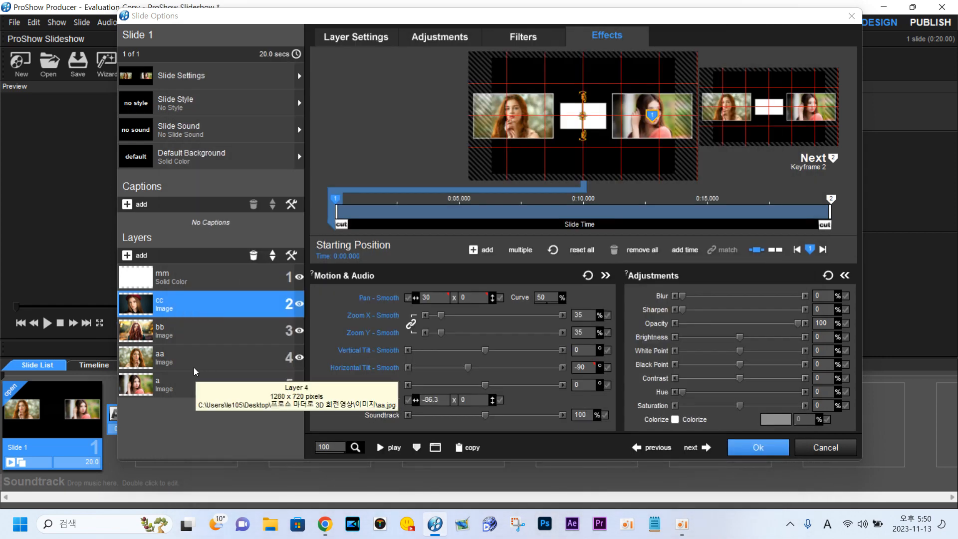
Step: Copy layer cc's starting keyframe to the next keyframe, then preview the slide and scrub through its rotation
right_click(334, 200)
left_click(379, 345)
left_click(380, 448)
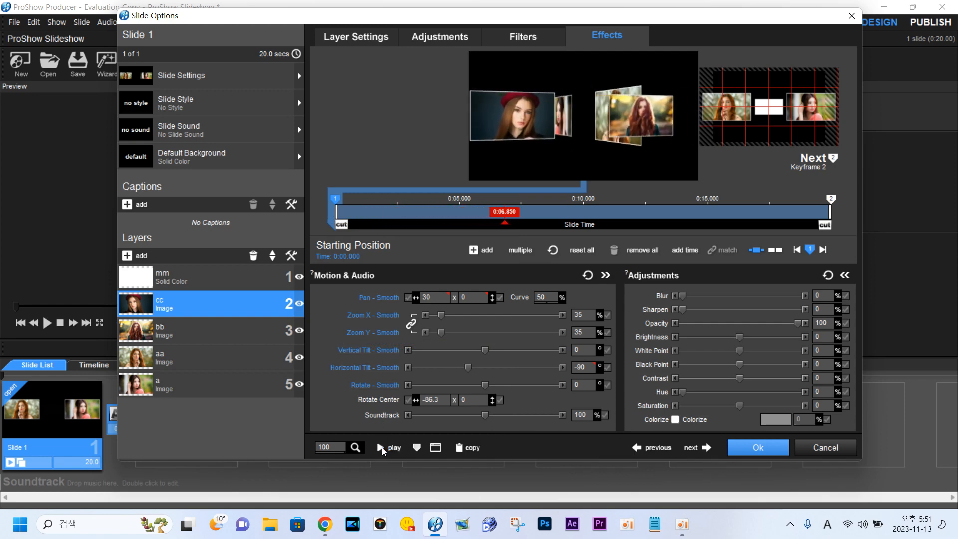
left_click(382, 447)
mouse_move(360, 222)
left_mouse_down()
mouse_move(398, 229)
mouse_move(388, 226)
left_mouse_up()
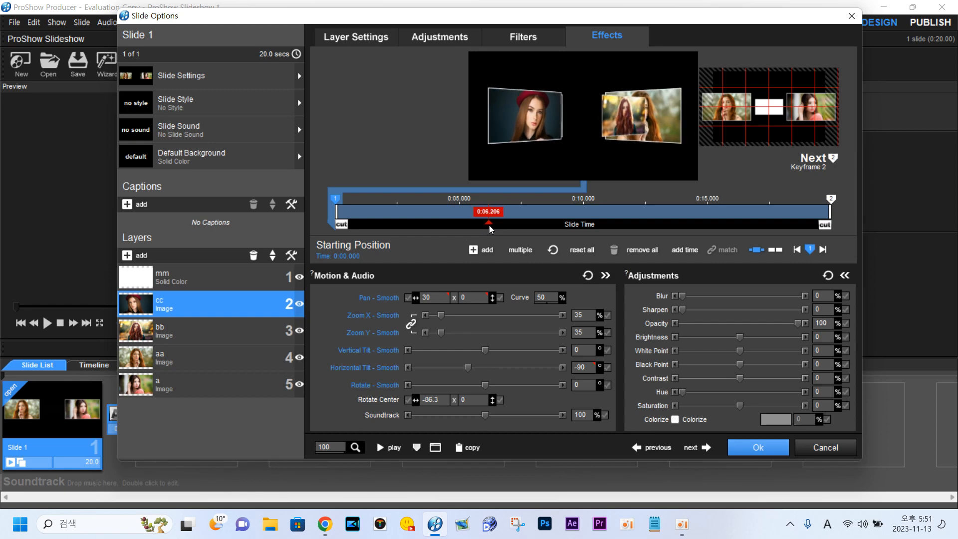
Step: Duplicate image layer aa and move the copy up to directly below layer mm
left_click(155, 356)
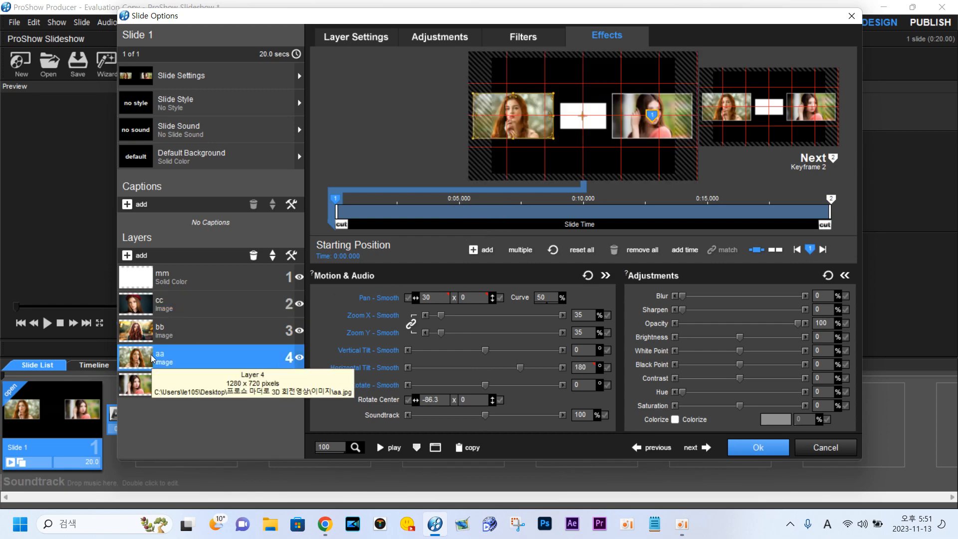
right_click(174, 360)
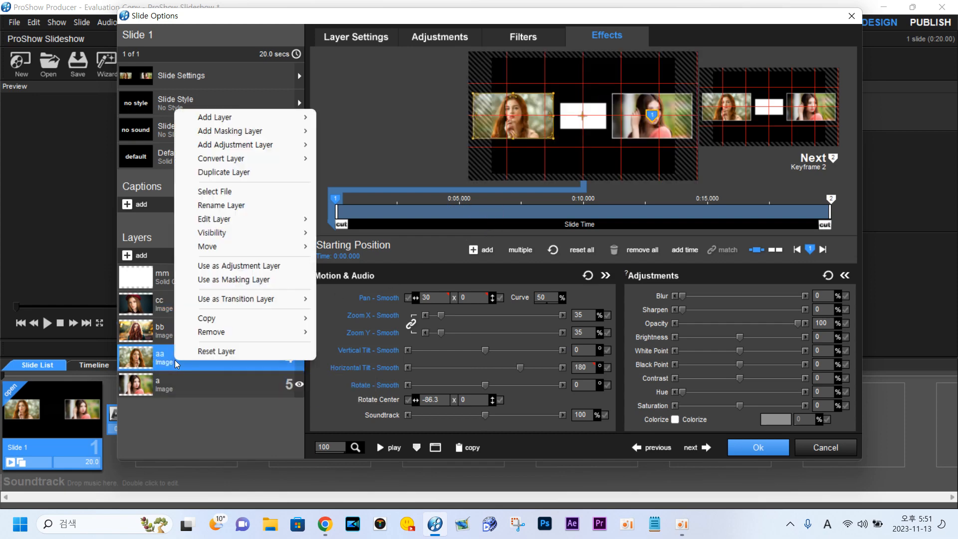
left_click(247, 172)
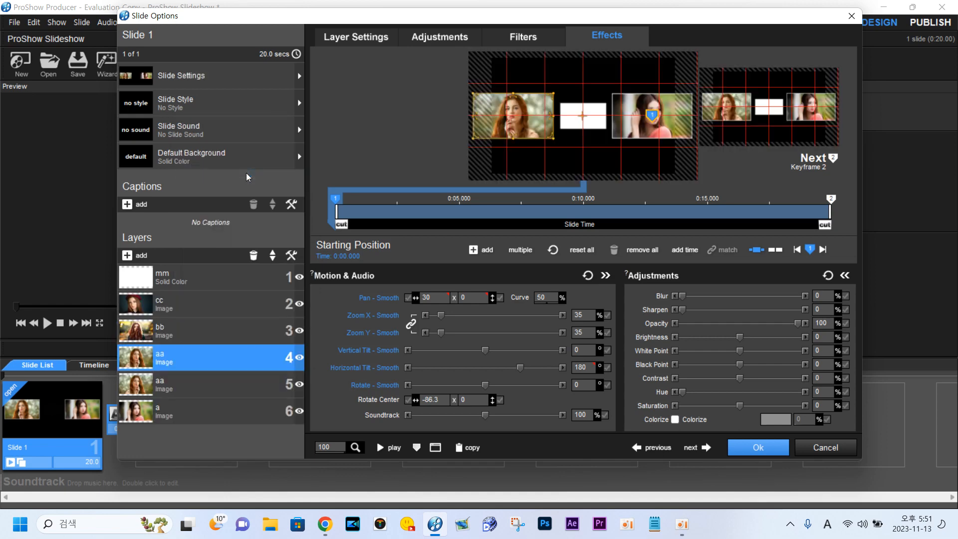
left_click(271, 253)
left_click(271, 254)
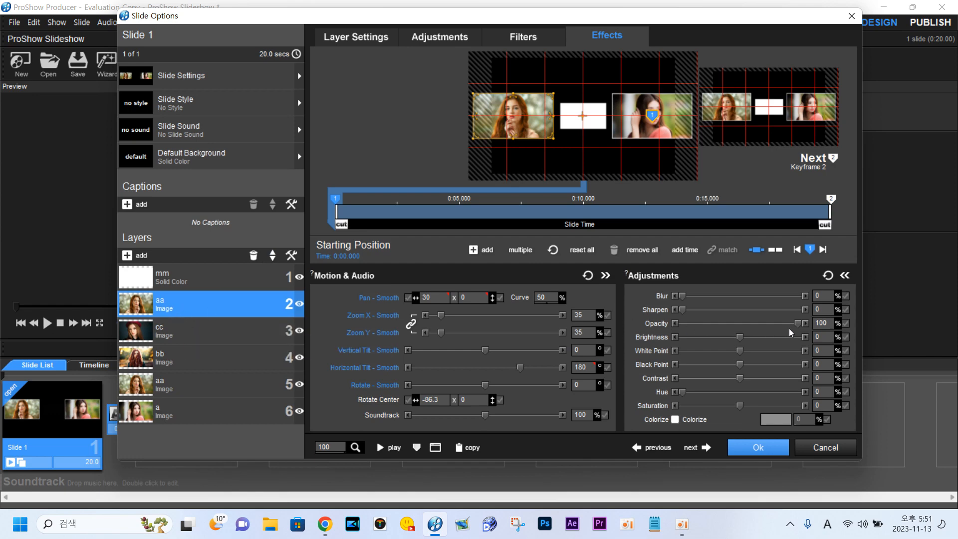
Step: Set the upper aa layer's opacity to 0% at the starting keyframe and copy that keyframe to the next one
left_click_drag(797, 324, 657, 344)
right_click(824, 324)
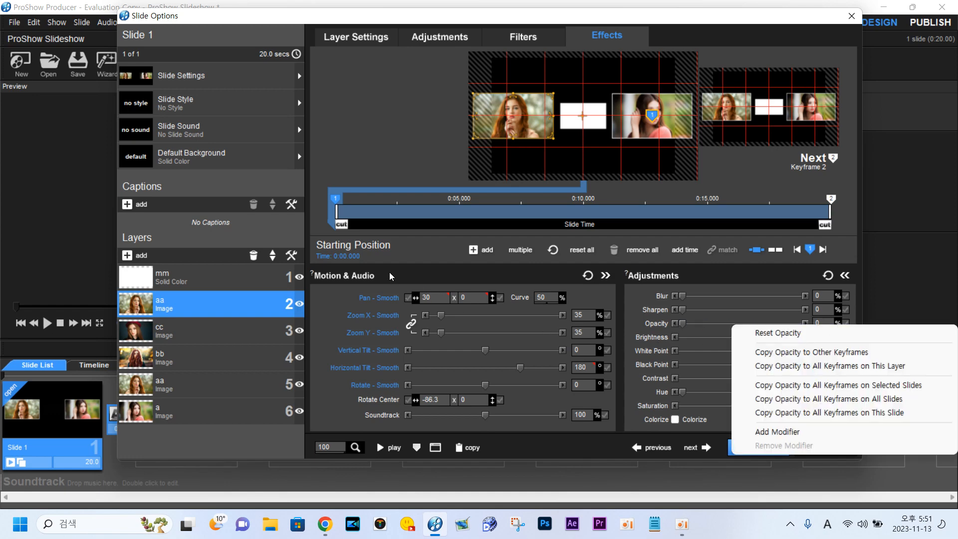
right_click(338, 204)
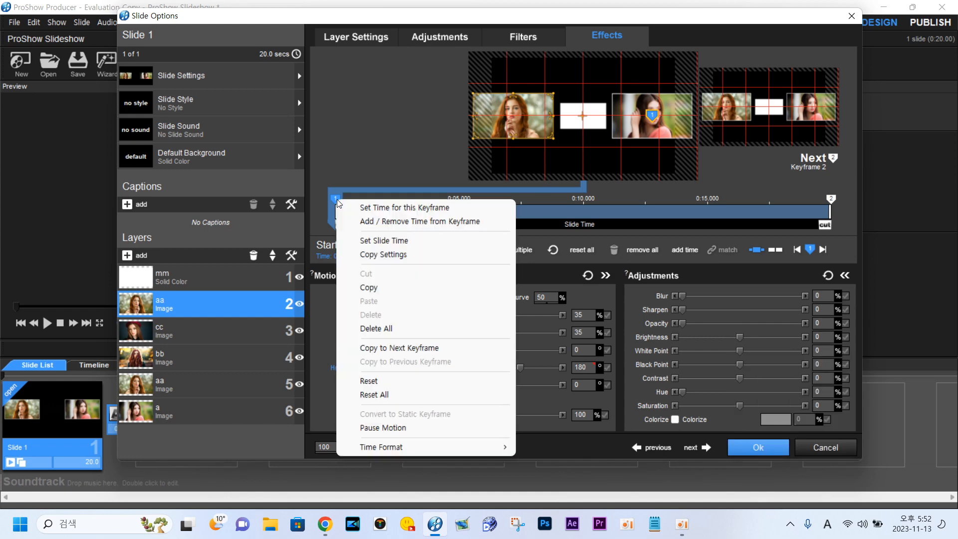
left_click(397, 346)
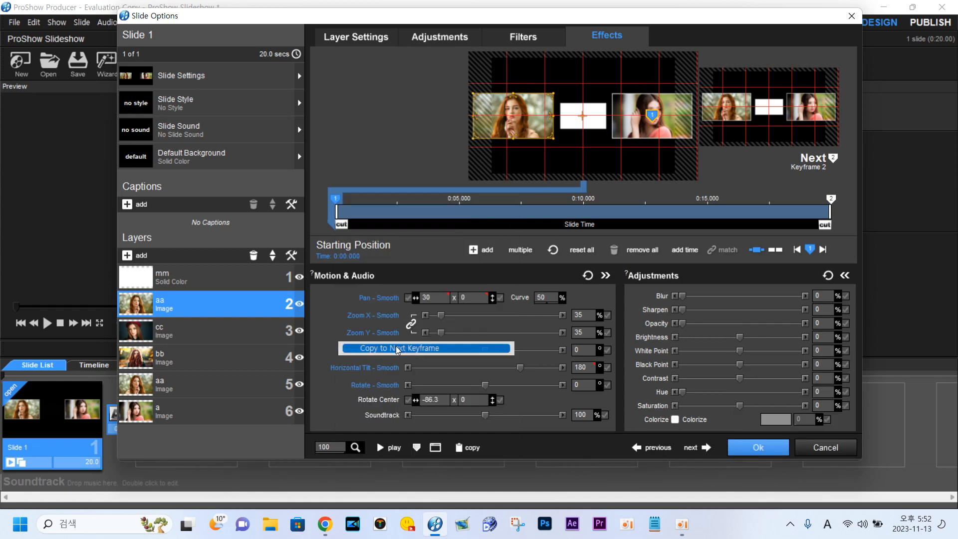
Step: Add an opacity modifier to the upper aa layer that takes its amount from the Block Wave function
right_click(823, 323)
left_click(806, 429)
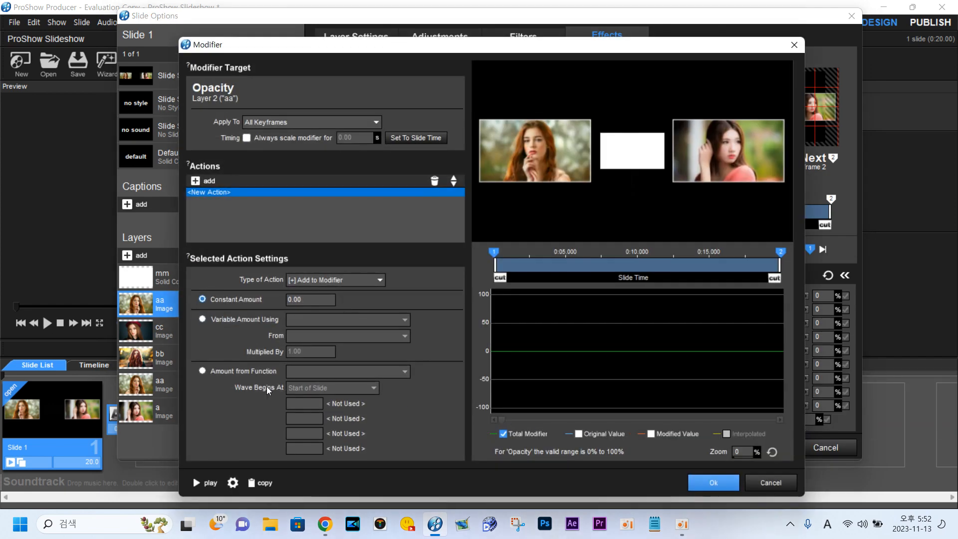
left_click(202, 372)
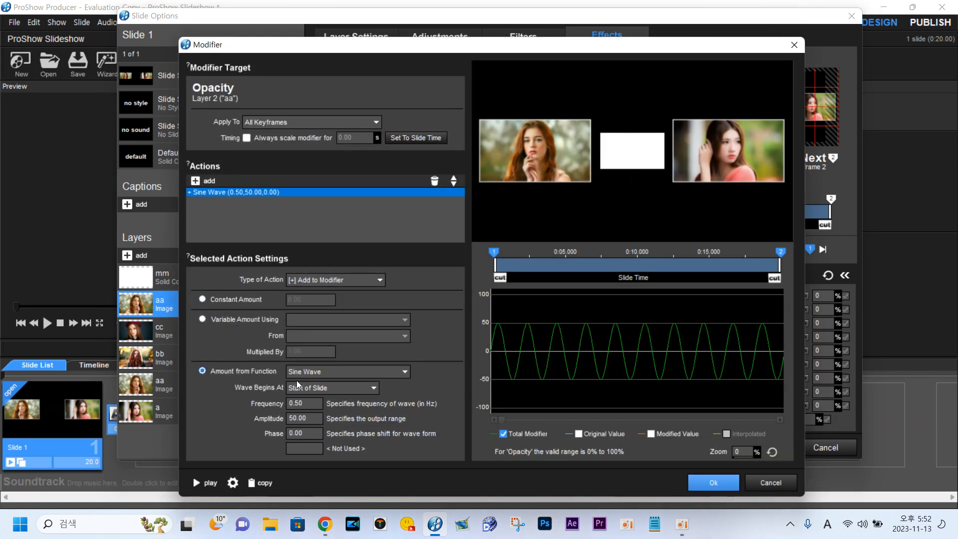
left_click(310, 372)
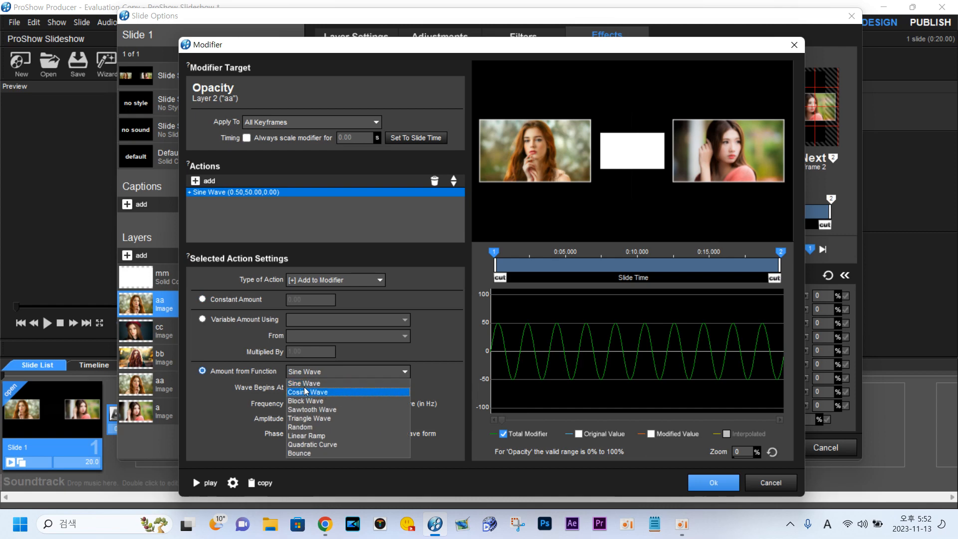
left_click(305, 400)
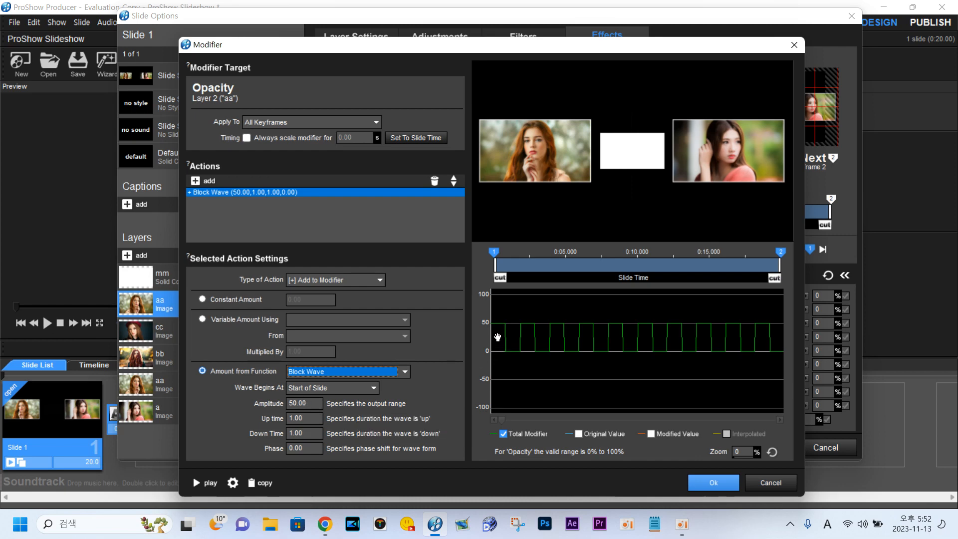
Step: Set the block wave's amplitude to 100, up time to 5, down time to 5 and phase to 2.5, and accept the modifier
left_click(311, 403)
key("BackSpace")
type("100")
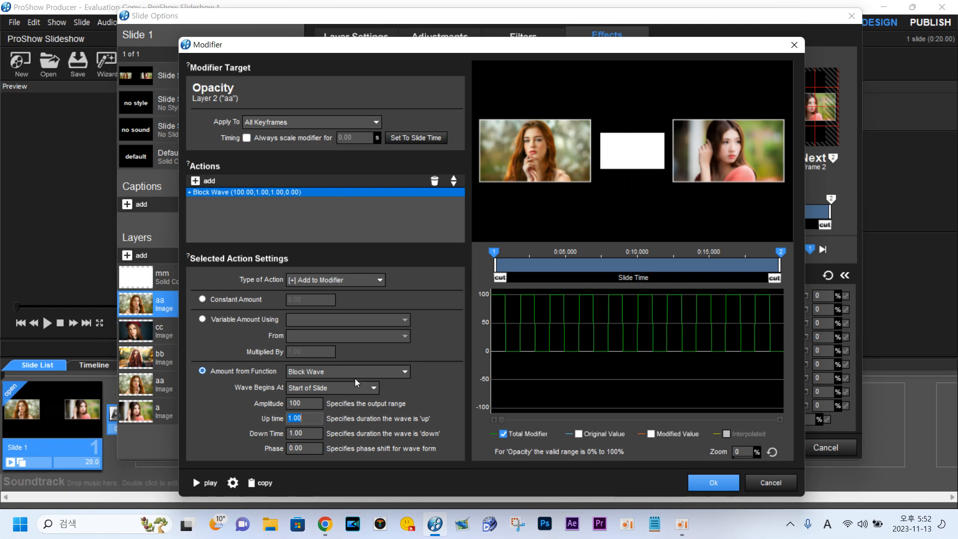
type("5")
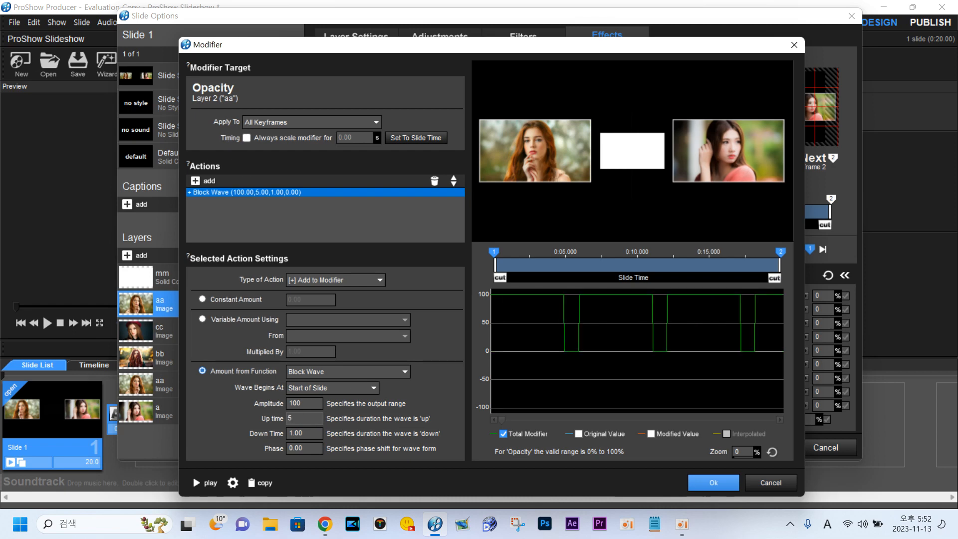
type("5")
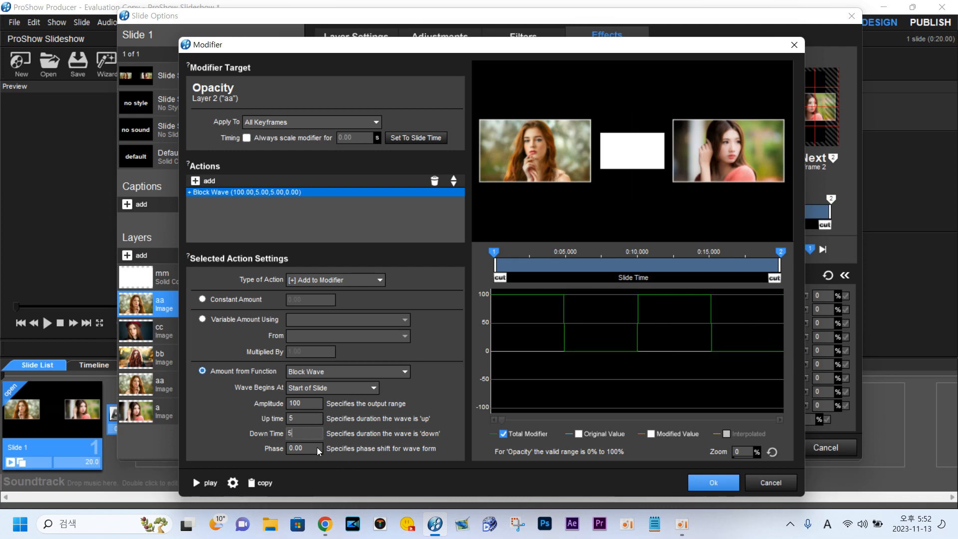
type("2")
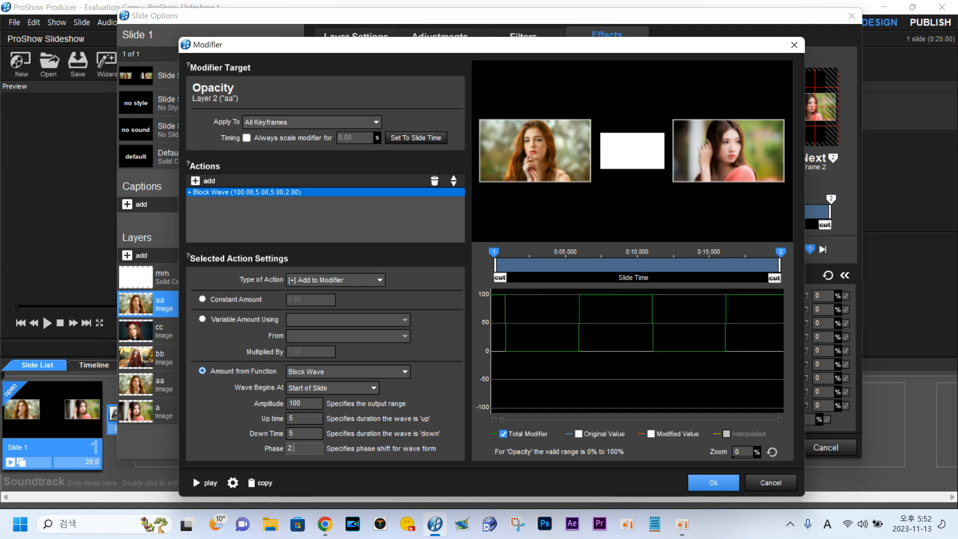
type(".5")
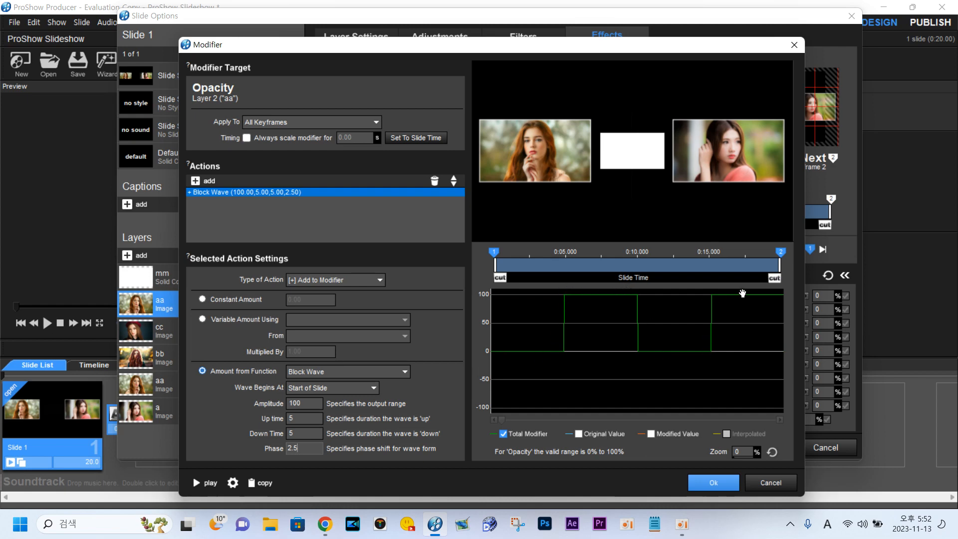
left_click(727, 479)
Step: Copy the upper aa layer's starting keyframe, including the opacity modifier, to the next keyframe and preview the slide
right_click(336, 198)
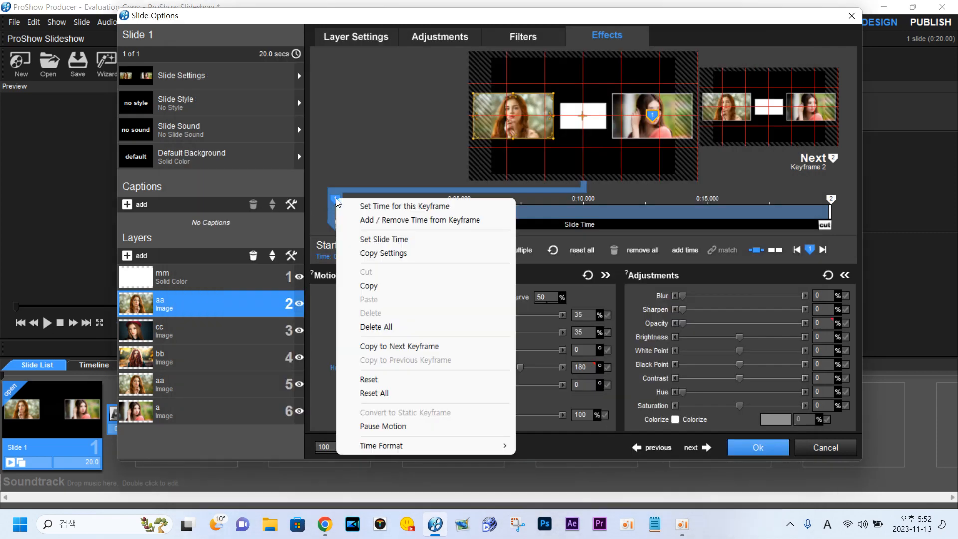
left_click(380, 346)
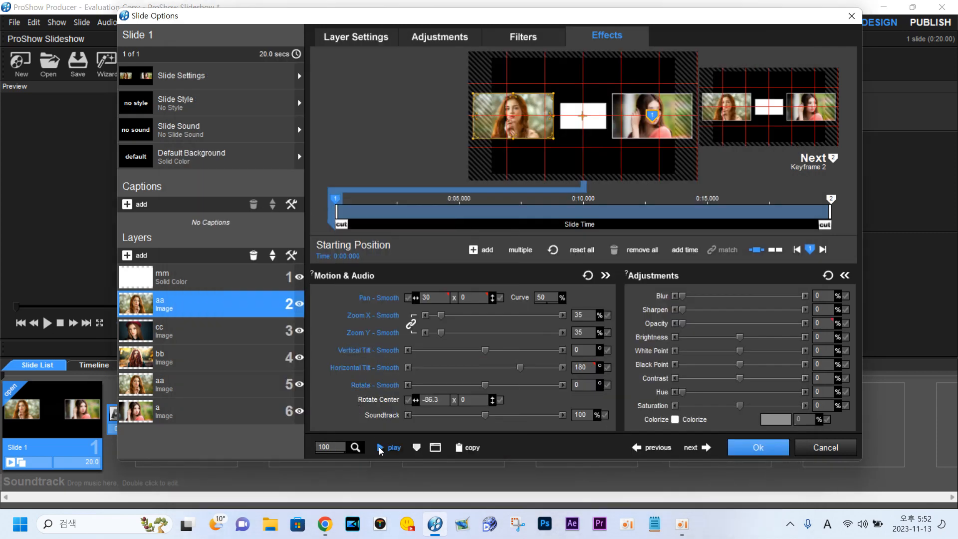
left_click(379, 446)
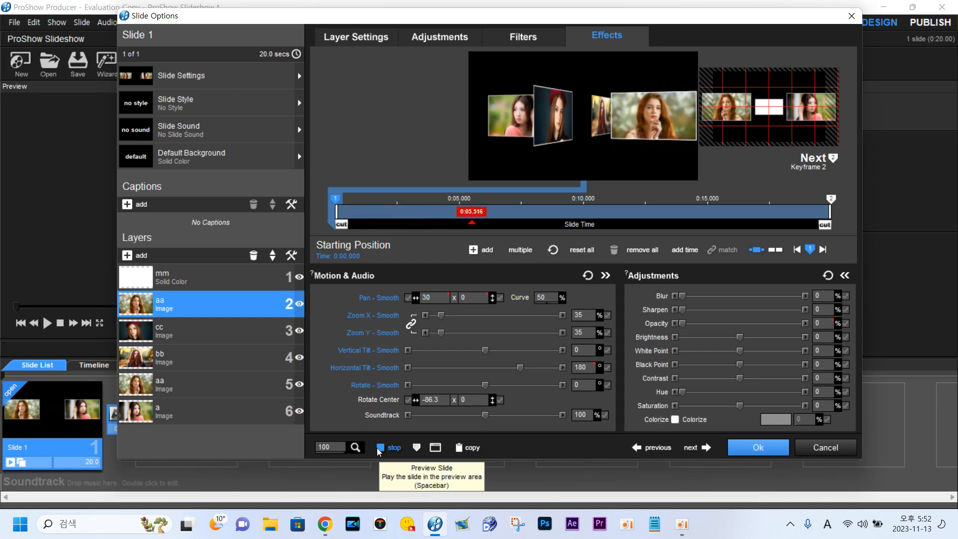
Step: Duplicate the bottom a image layer and move the copy up to just below the mm layer
left_click(378, 450)
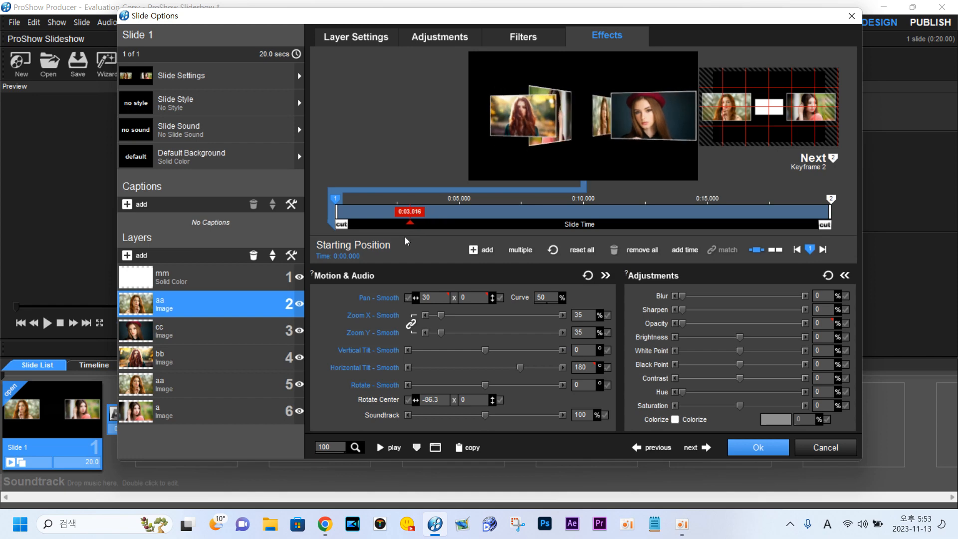
left_click(150, 416)
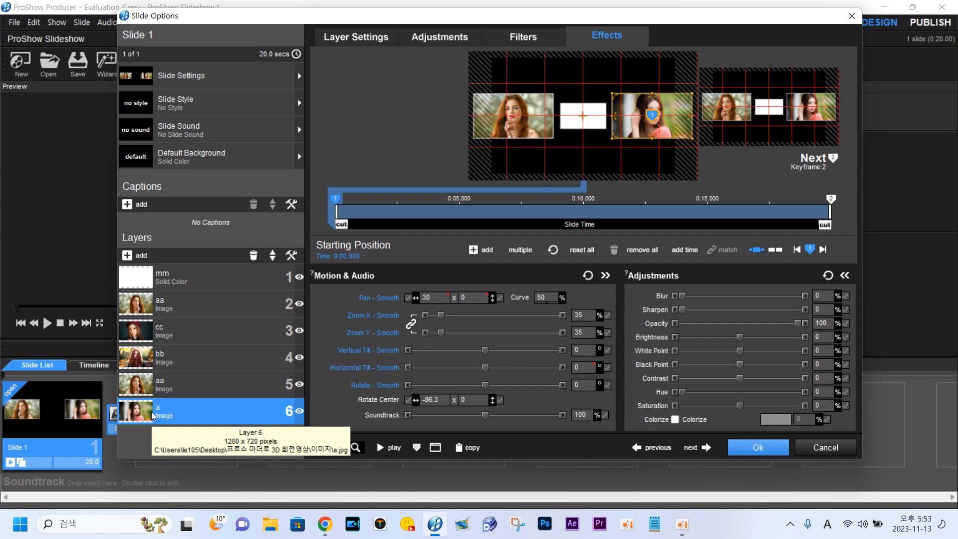
right_click(153, 416)
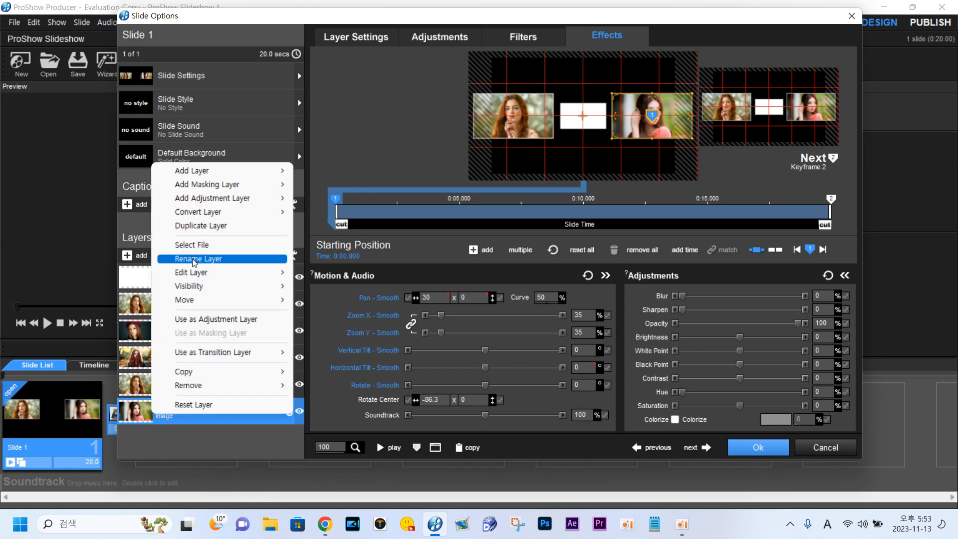
left_click(208, 227)
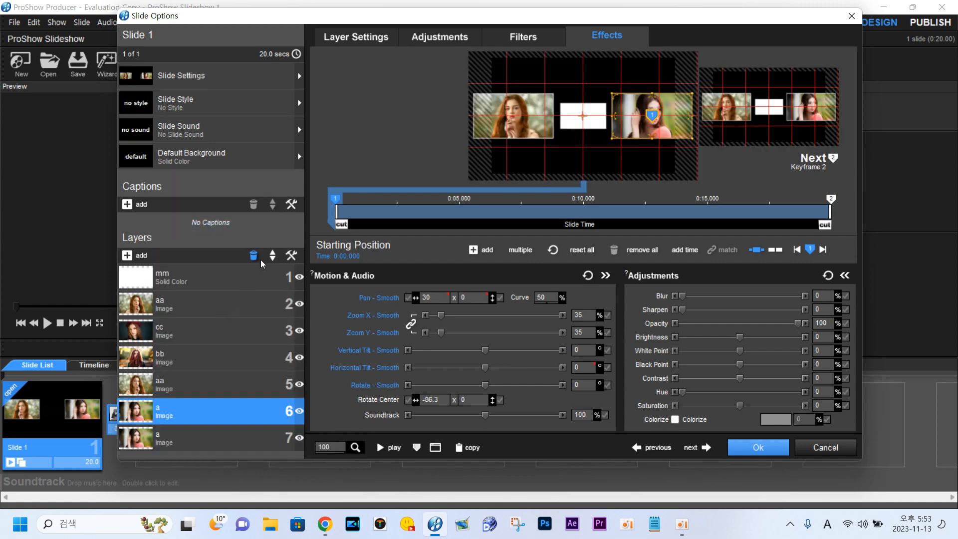
left_click(272, 256)
left_click(273, 255)
left_click(273, 255)
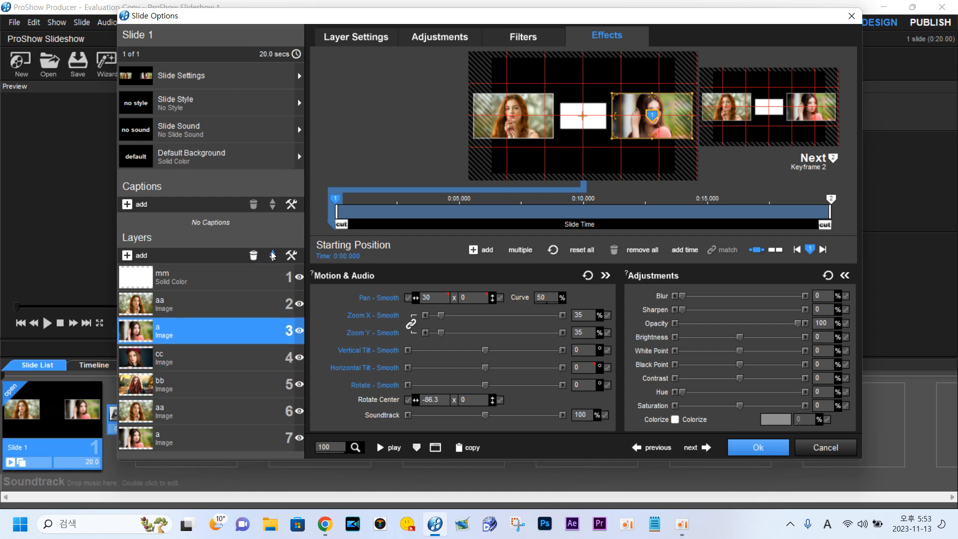
left_click(273, 255)
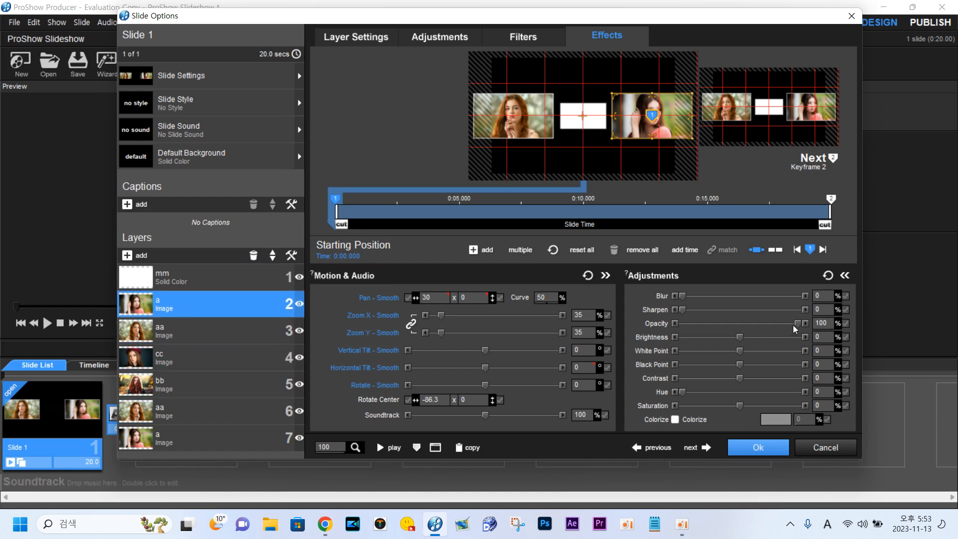
Step: Set the upper a layer's opacity to 0% at the starting keyframe and copy that keyframe to the next one
left_click_drag(795, 323, 676, 329)
right_click(334, 199)
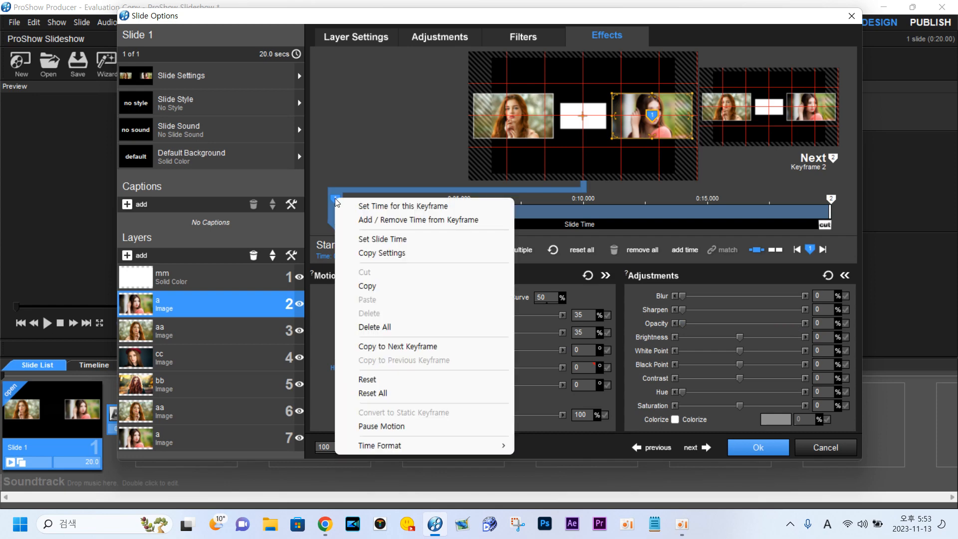
left_click(419, 342)
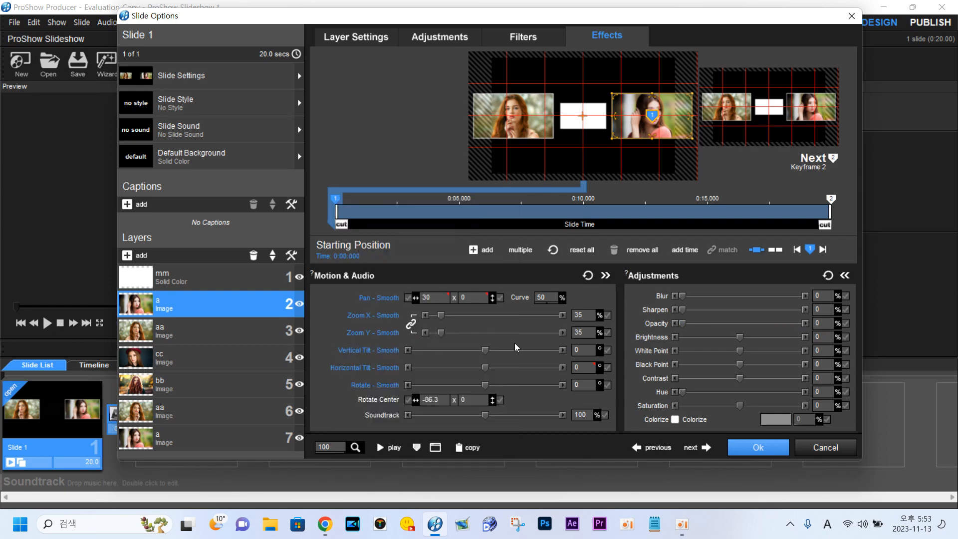
Step: Add an opacity modifier to the upper a layer that takes its amount from the Block Wave function
right_click(816, 323)
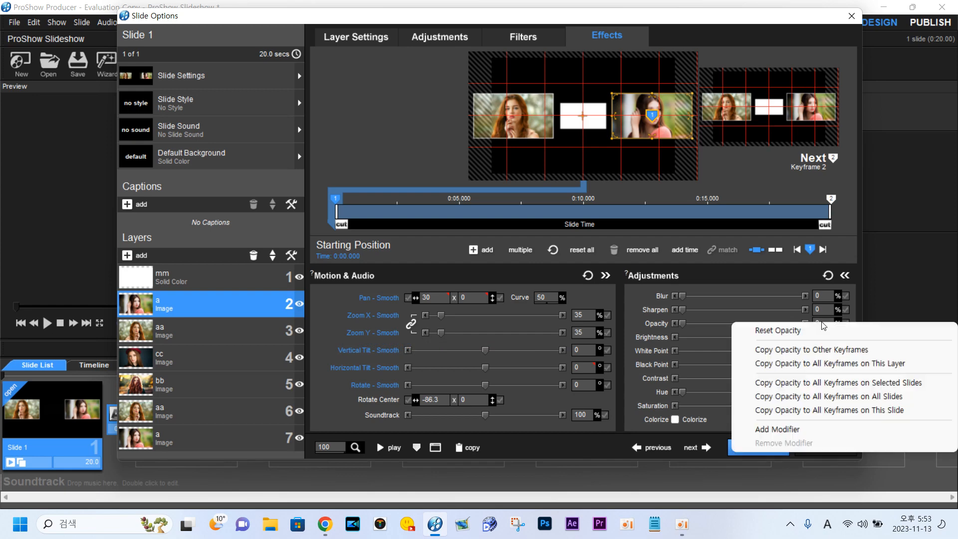
left_click(795, 429)
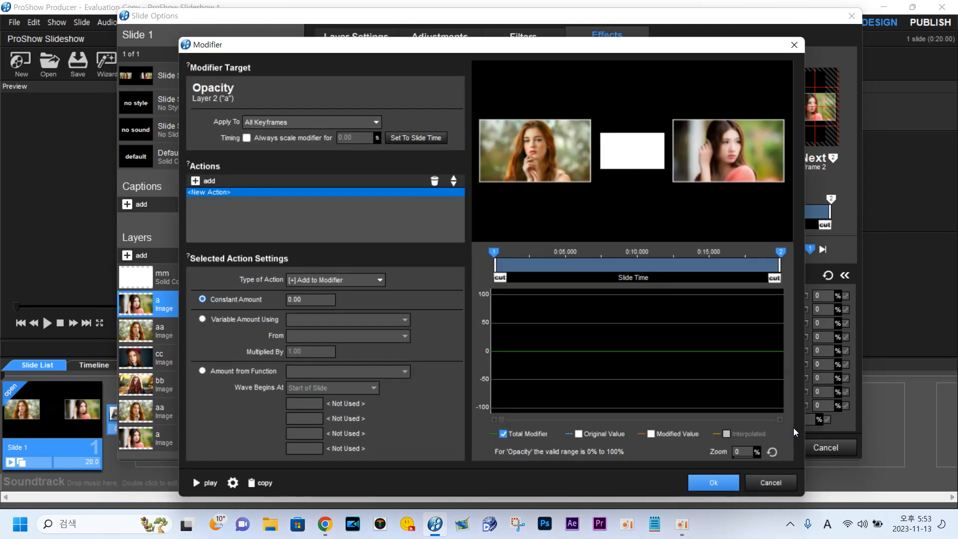
left_click(202, 371)
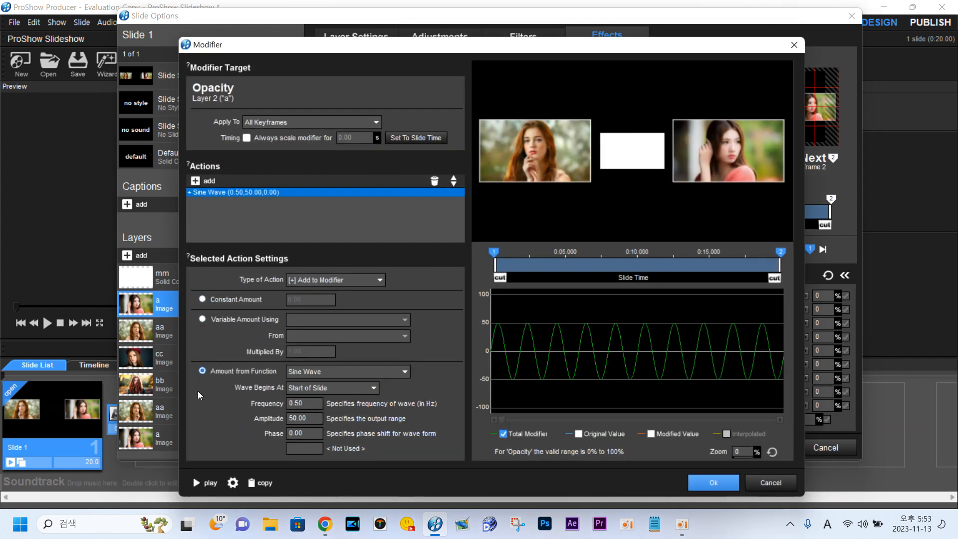
left_click(315, 382)
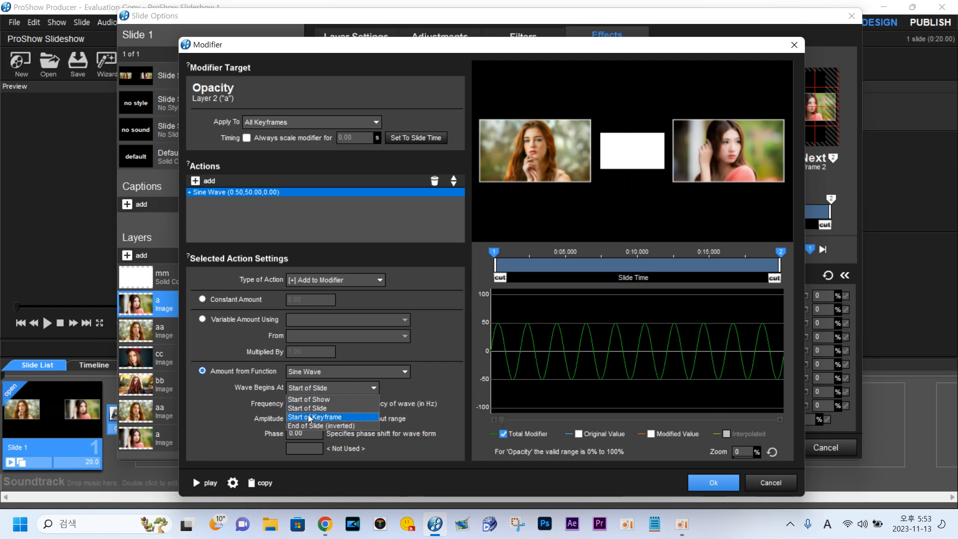
left_click(331, 375)
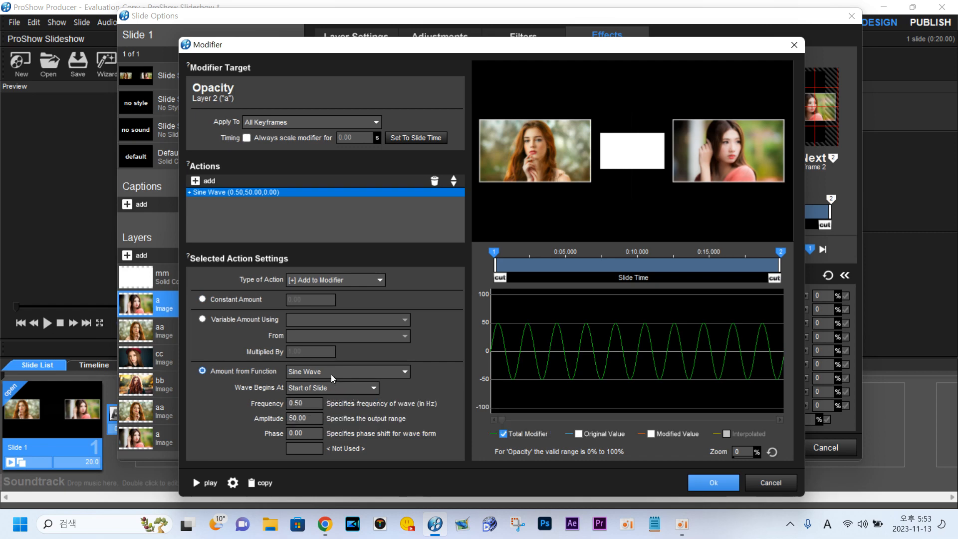
left_click(331, 374)
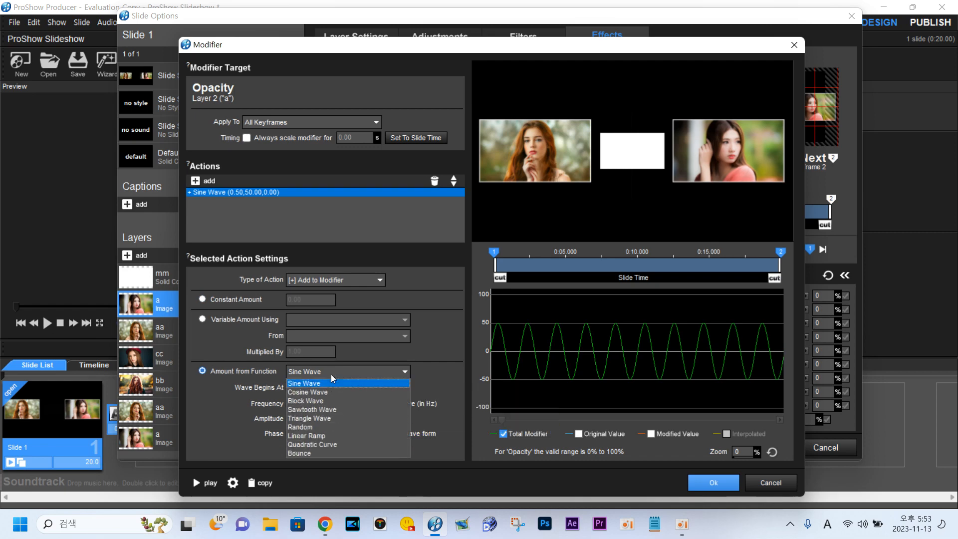
left_click(314, 400)
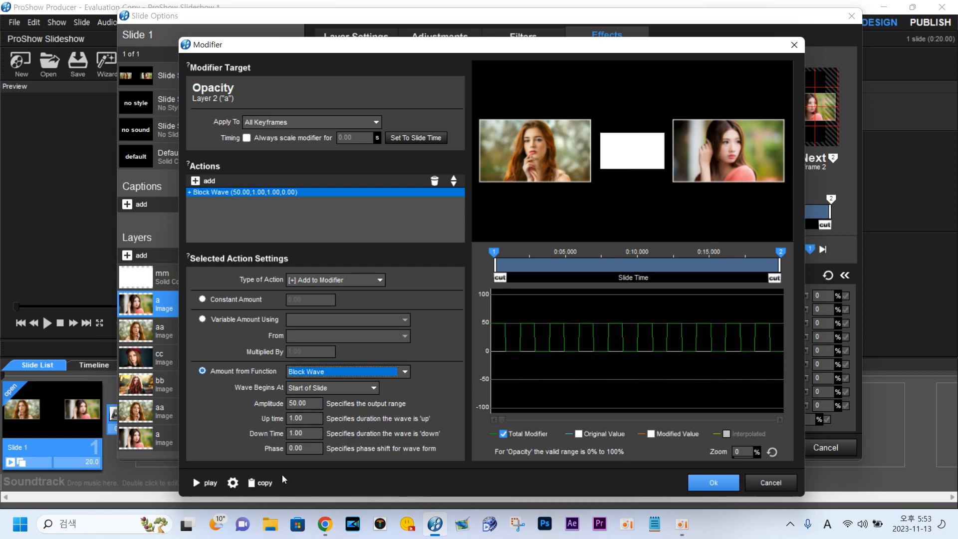
Step: Set the block wave's amplitude to 100, up time to 5 and down time to 5, and accept the modifier
double_click(304, 407)
key("BackSpace")
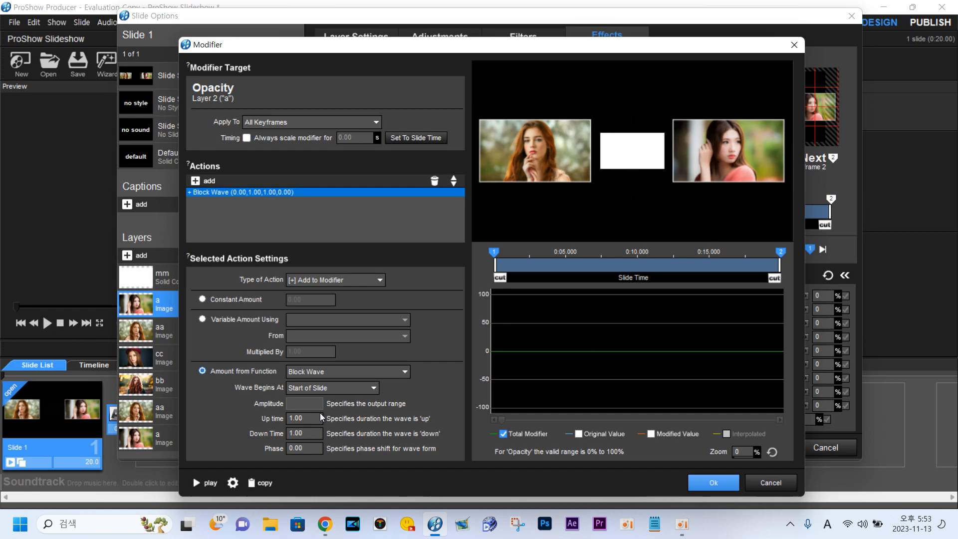
type("100")
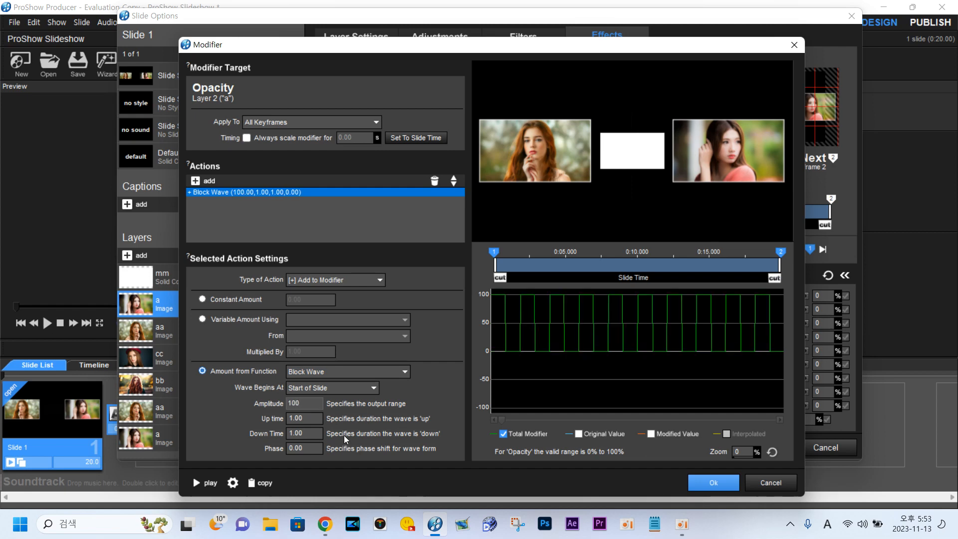
double_click(317, 420)
key("BackSpace")
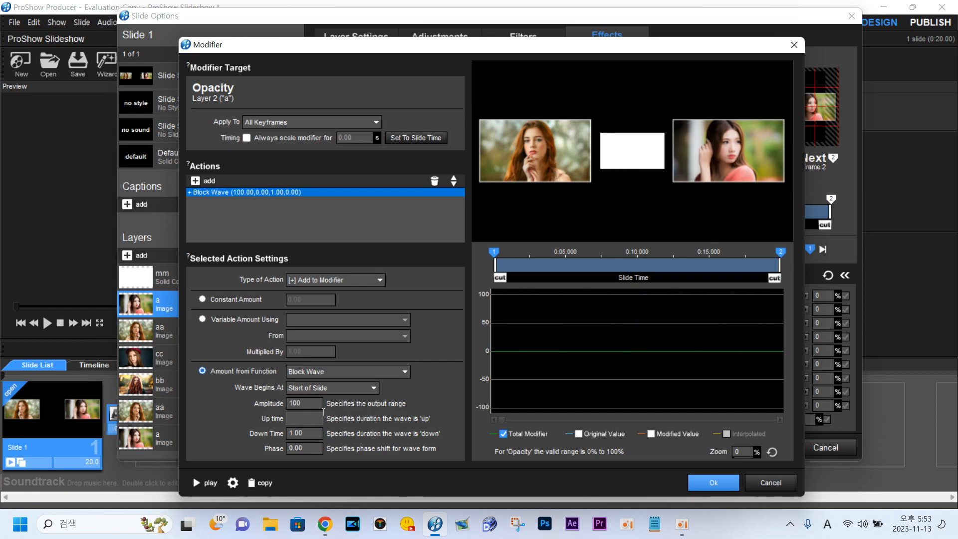
type("5")
double_click(310, 433)
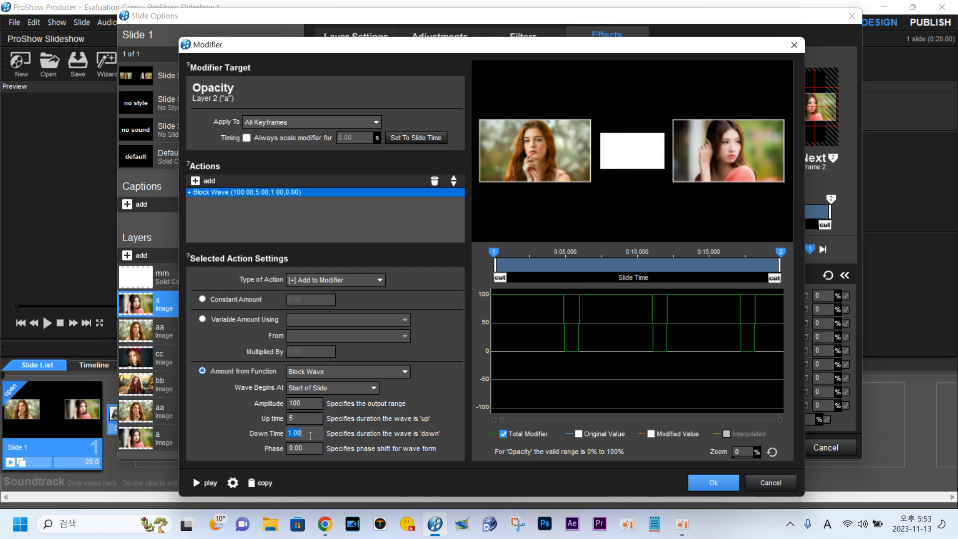
key("BackSpace")
type("5")
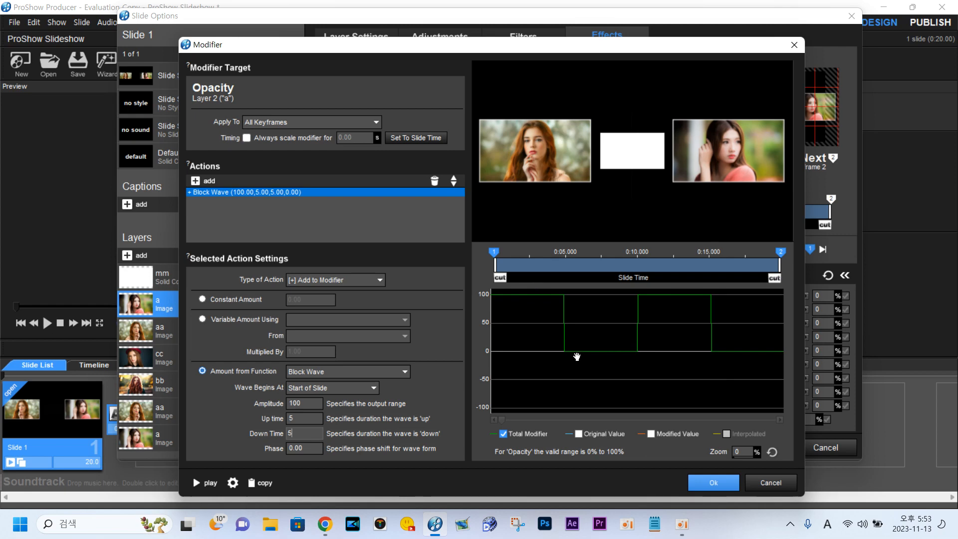
left_click(711, 482)
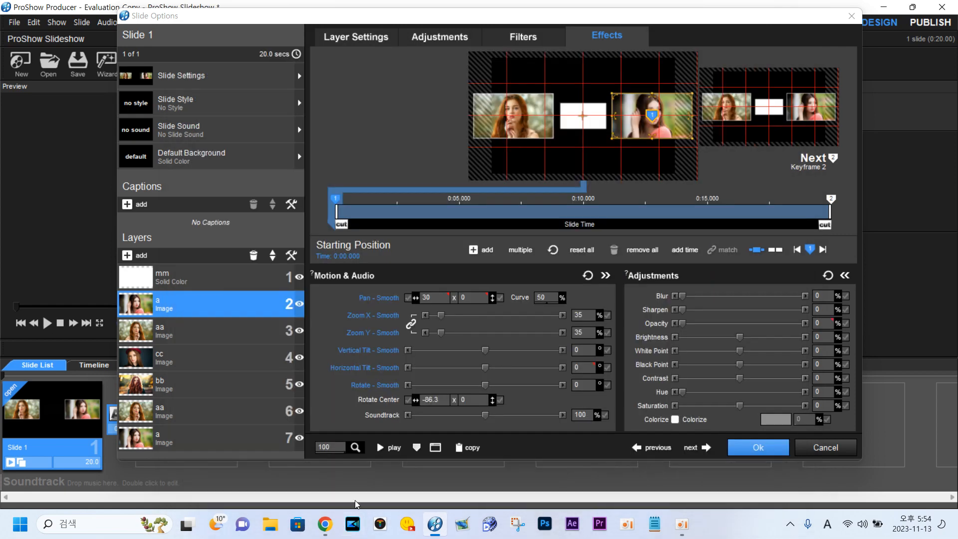
Step: Copy the upper a layer's starting keyframe, including the opacity modifier, to the next keyframe and preview the slide
right_click(341, 203)
left_click(403, 347)
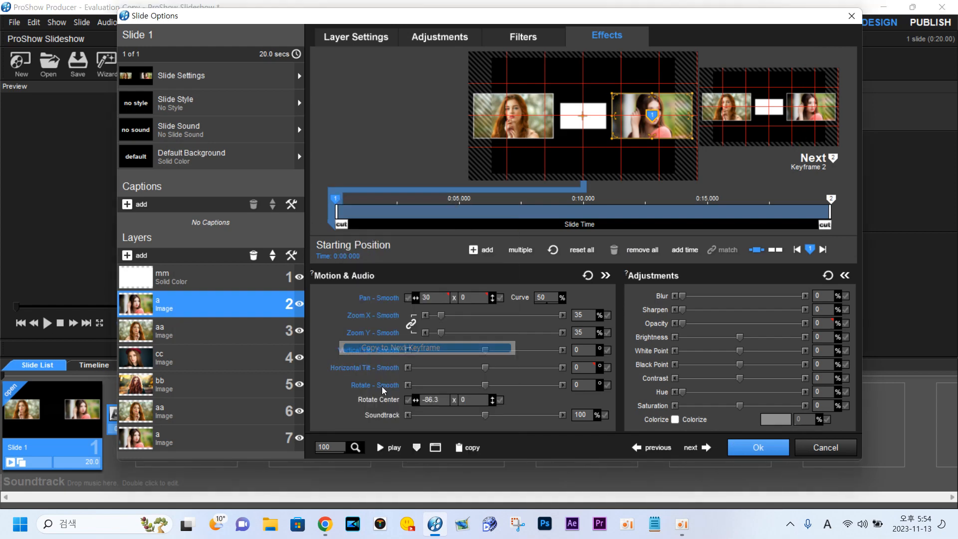
left_click(380, 448)
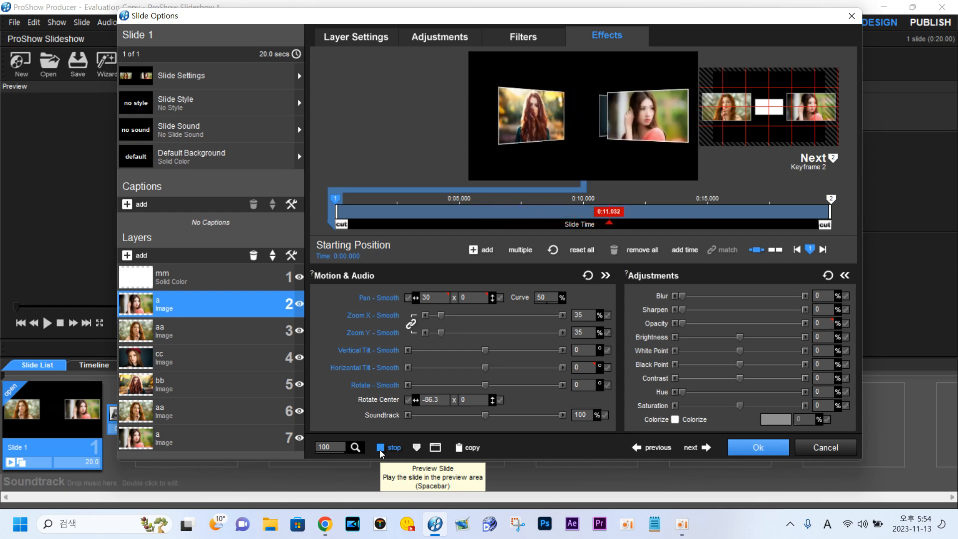
left_click(381, 448)
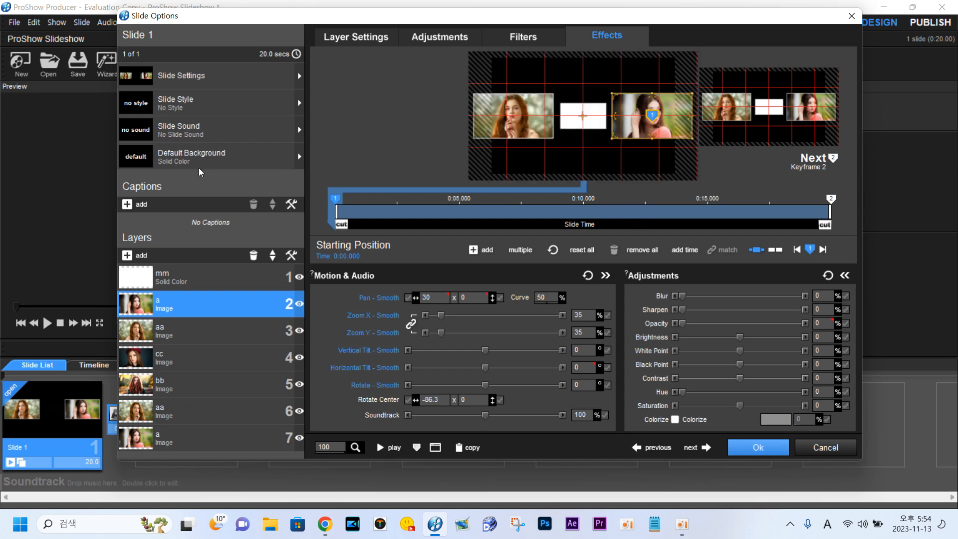
Step: Preview the slide again and add a Pan X modifier to the mm layer with its amount from the Sine Wave function
left_click(161, 276)
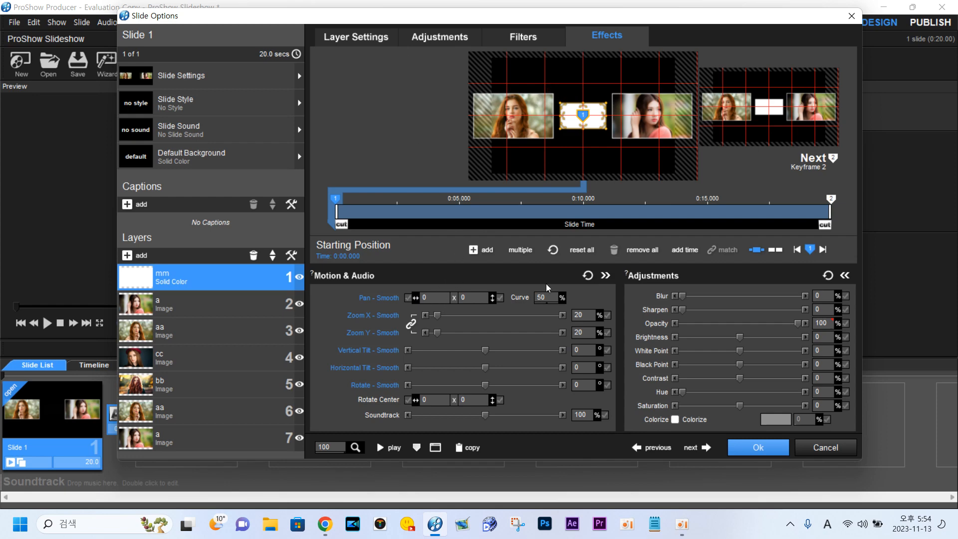
left_click(381, 448)
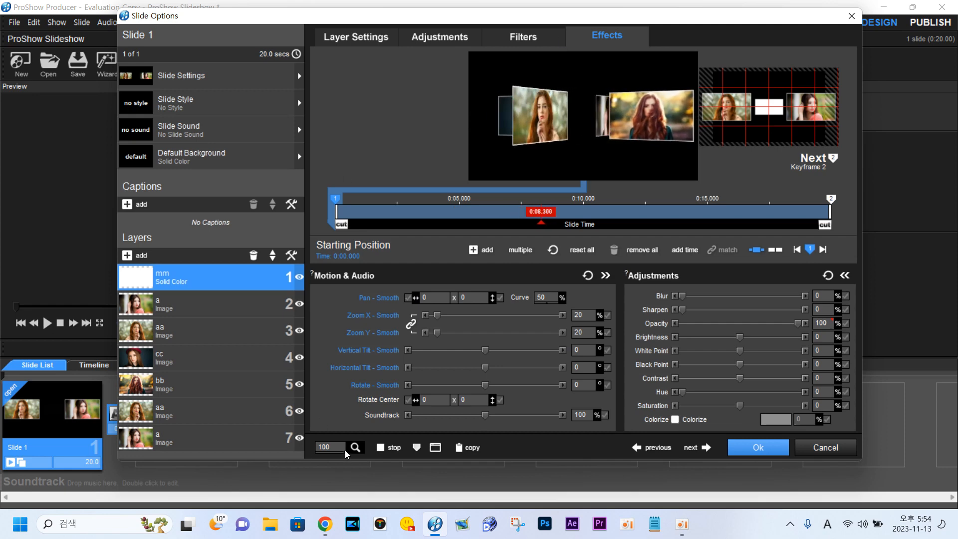
left_click(379, 449)
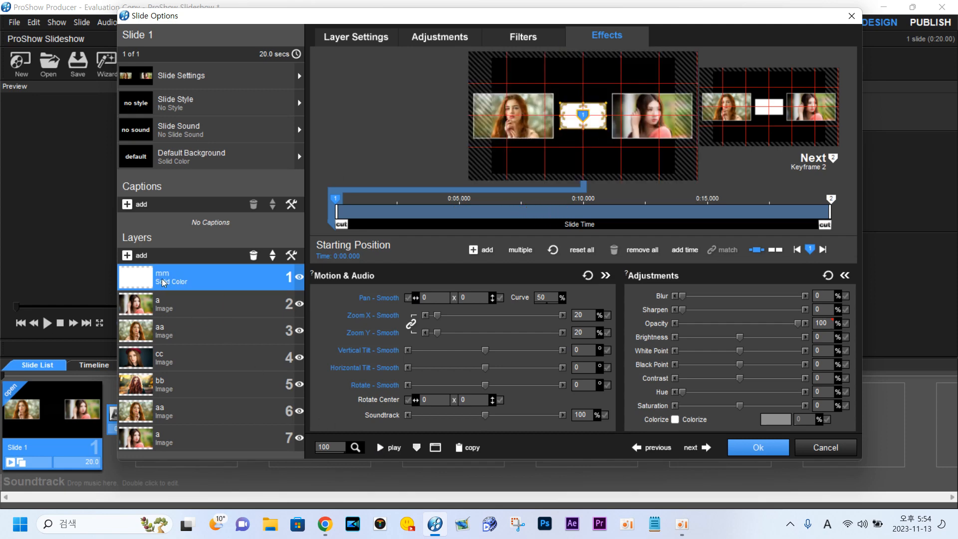
right_click(441, 300)
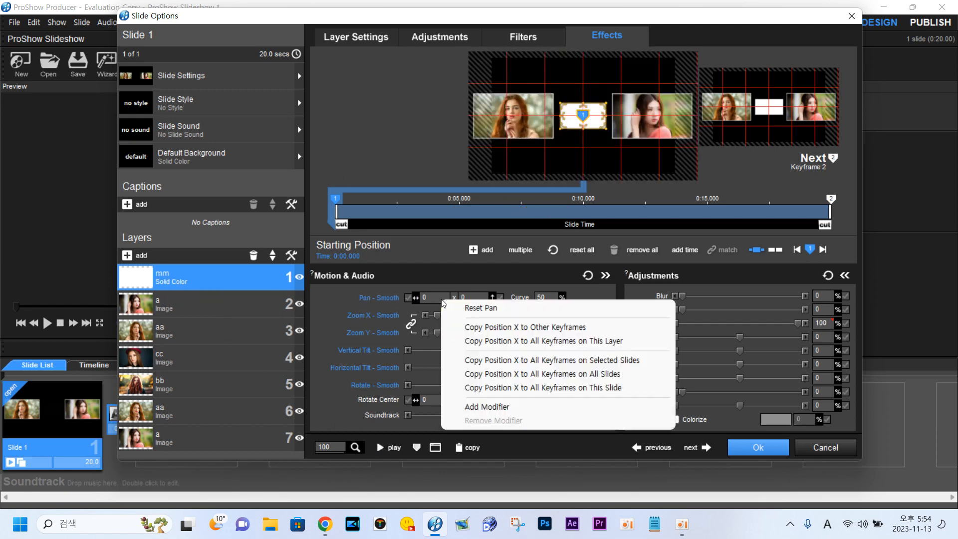
left_click(481, 406)
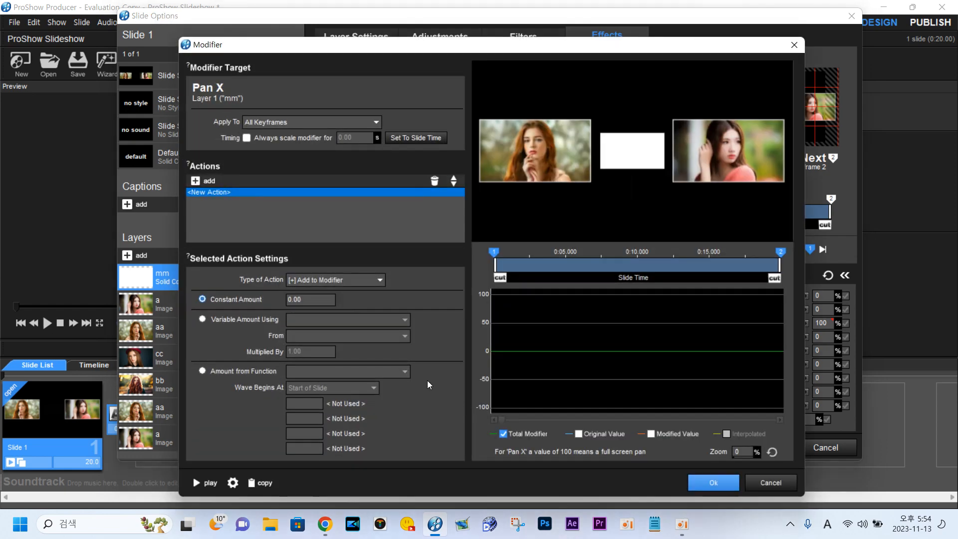
left_click(202, 371)
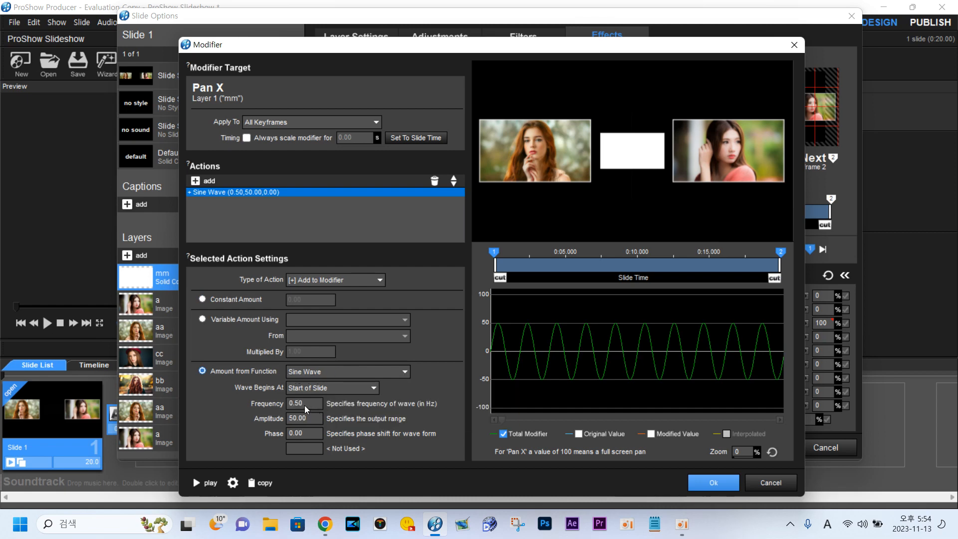
Step: Set the mm pan modifier's sine wave to frequency 0.3 and amplitude 3, and accept the modifier
left_click(314, 403)
key("BackSpace")
key("BackSpace")
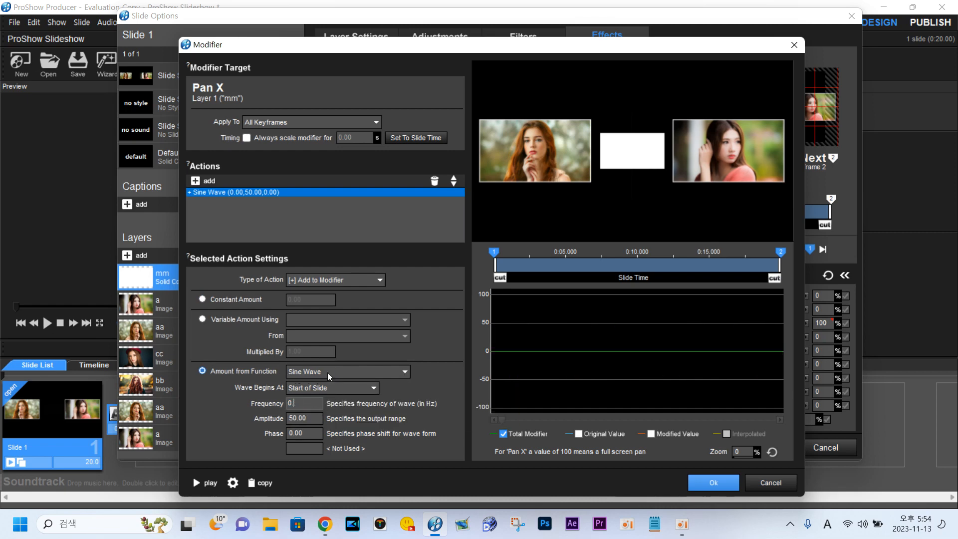
type("3")
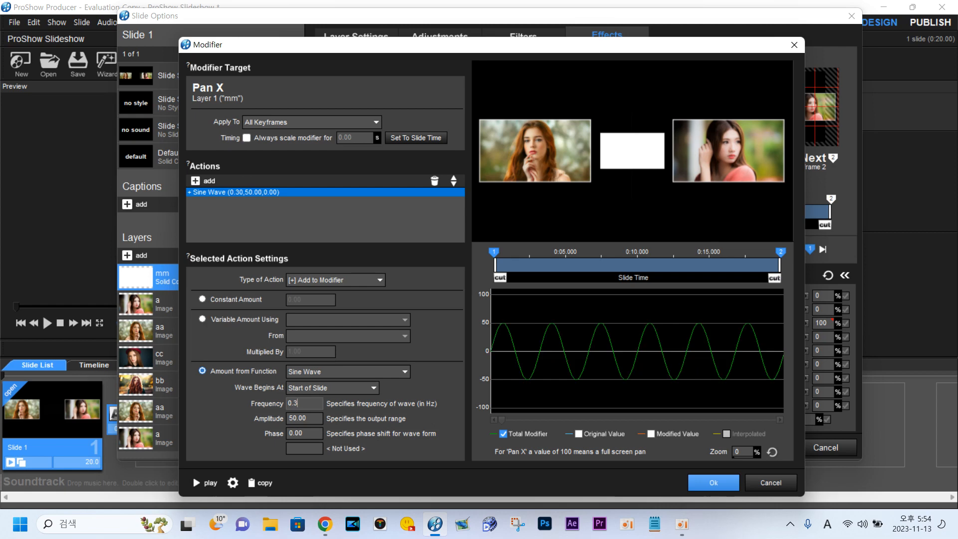
left_click(311, 419)
key("BackSpace")
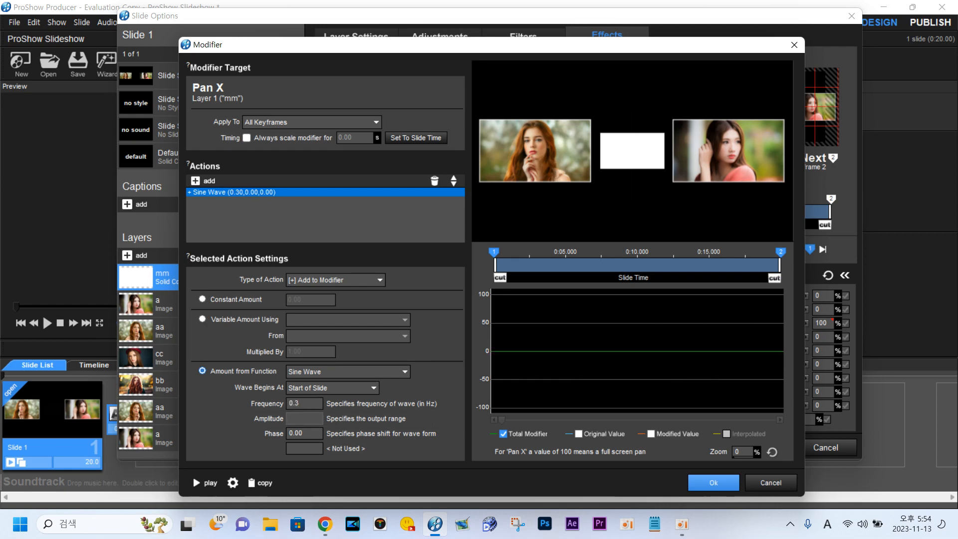
type("3")
left_click(312, 436)
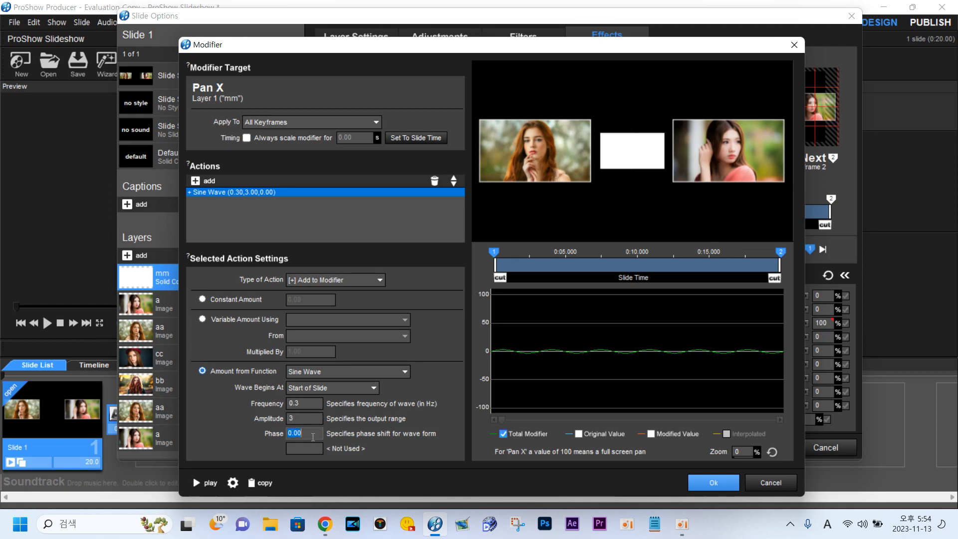
left_click(711, 482)
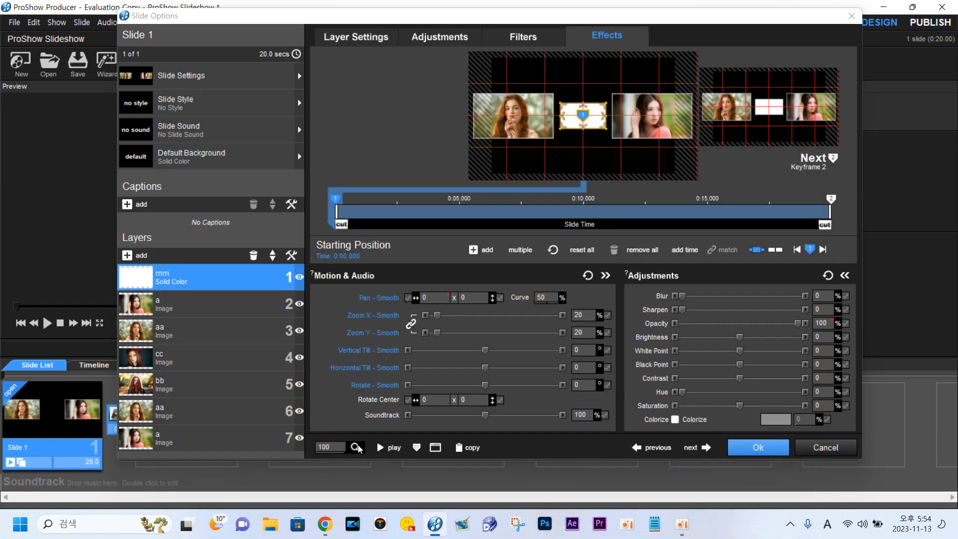
Step: Preview the slide and add a Pan Y modifier to the mm layer with its amount from the Sine Wave function
left_click(382, 447)
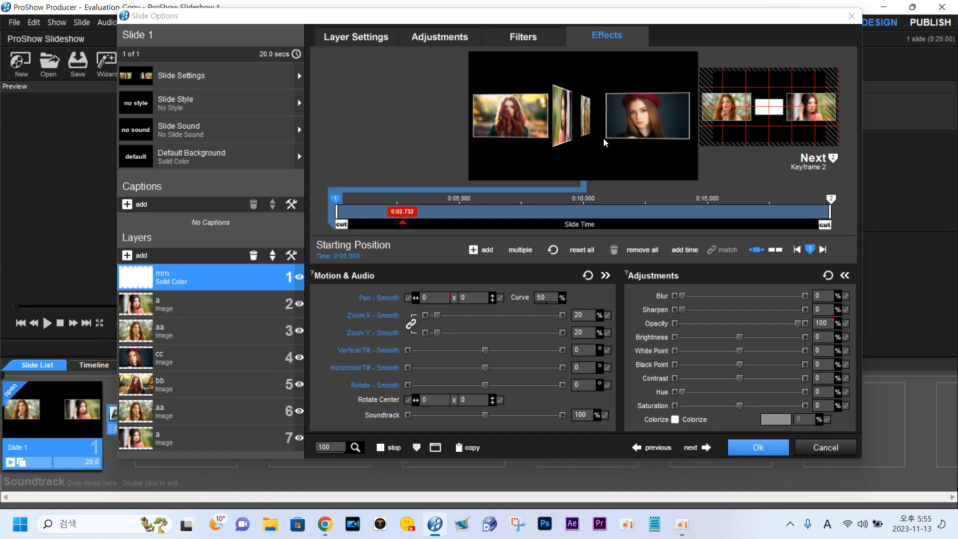
left_click(381, 447)
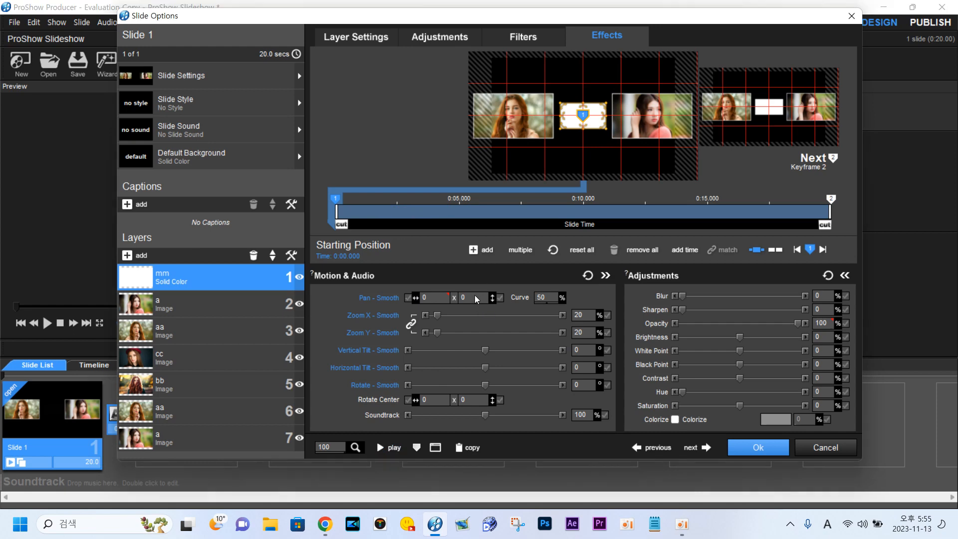
right_click(475, 297)
left_click(510, 399)
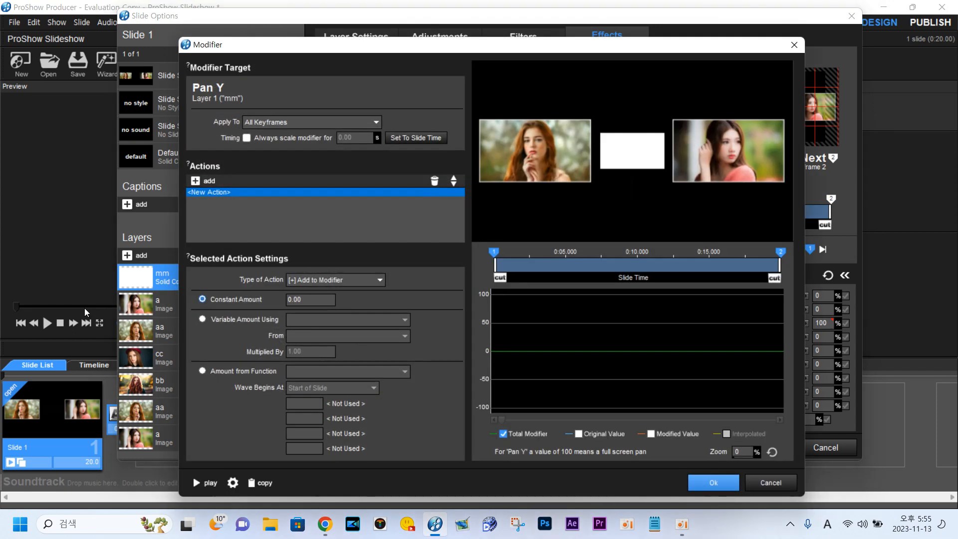
left_click(201, 370)
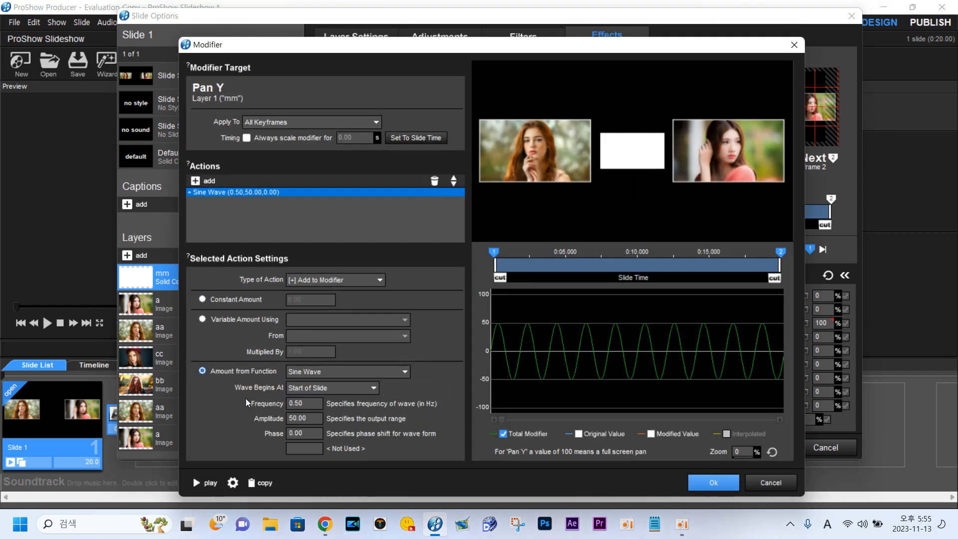
Step: Set the mm Pan Y sine wave to frequency 0.3 and amplitude 3, clear its phase, accept the modifier and preview the slide
left_click(310, 404)
key("BackSpace")
key("BackSpace")
type("3")
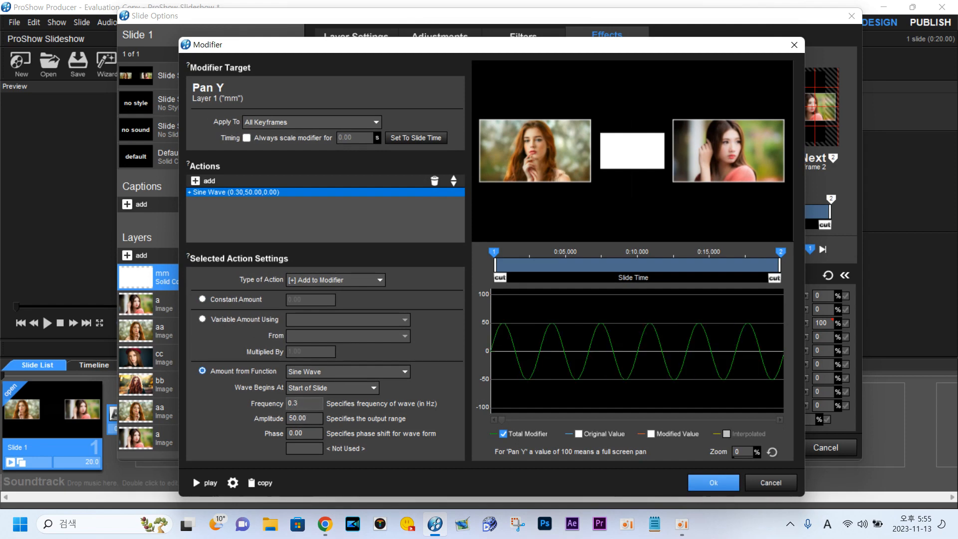
left_click(316, 419)
type("3")
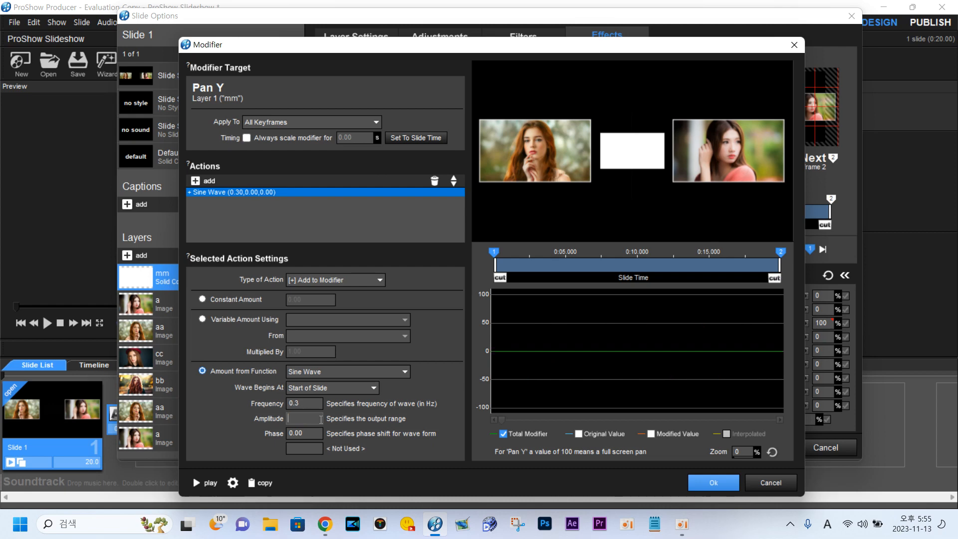
left_click(314, 433)
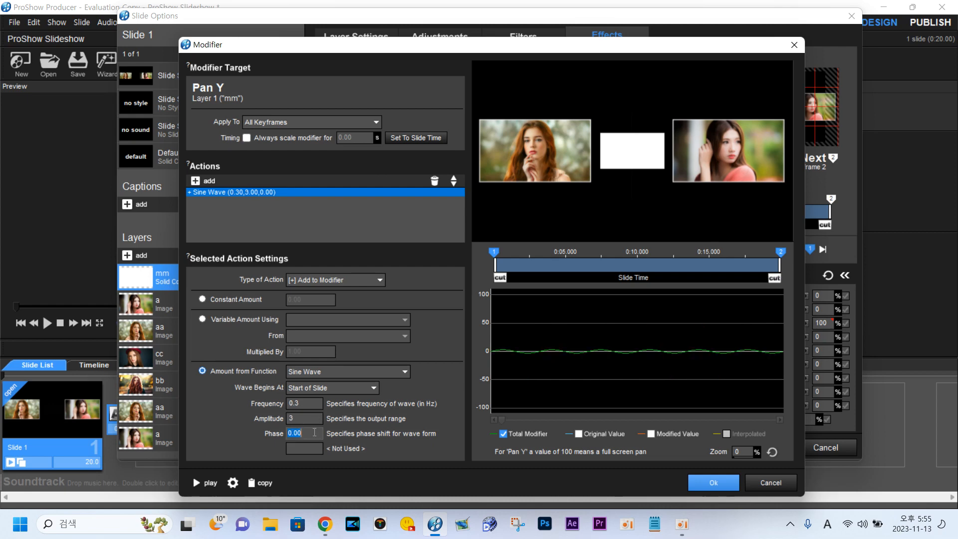
key("BackSpace")
left_click(713, 483)
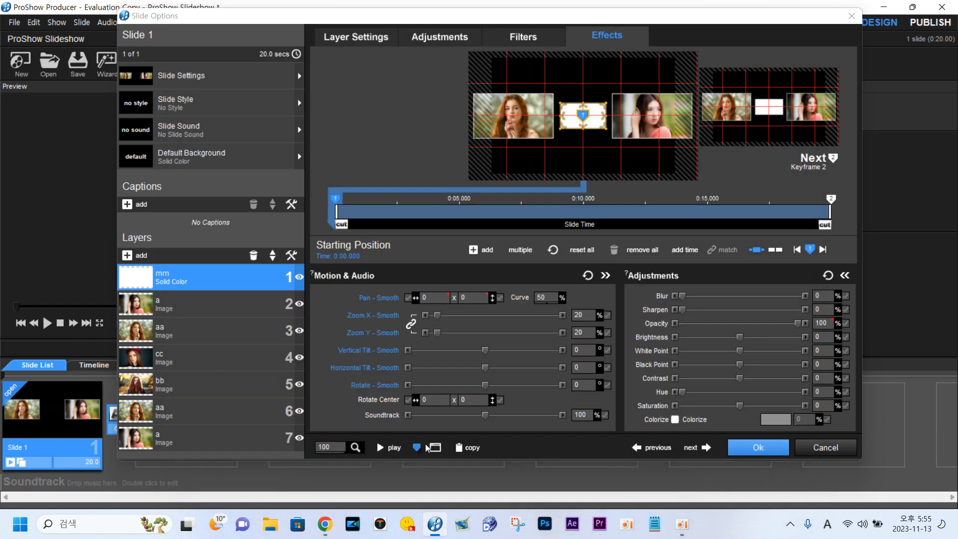
left_click(387, 449)
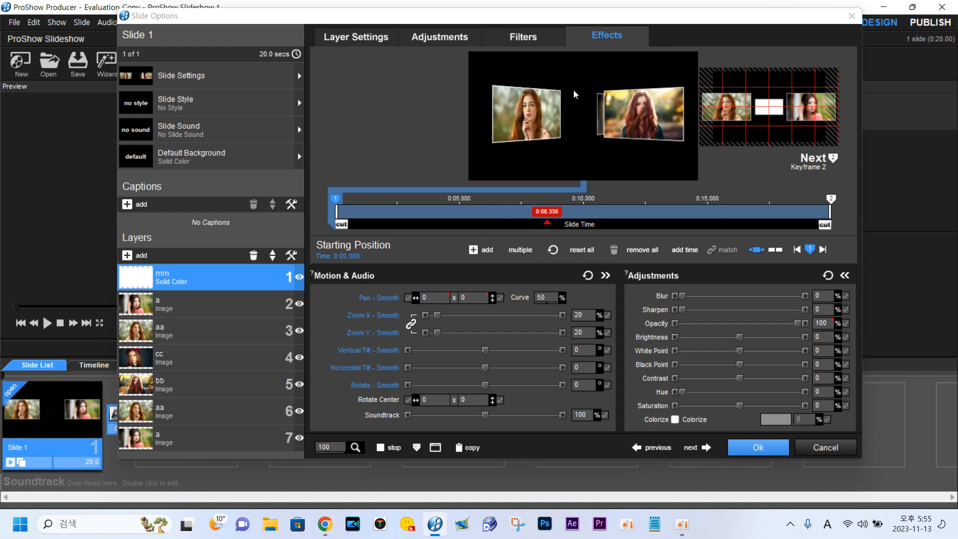
left_click(389, 447)
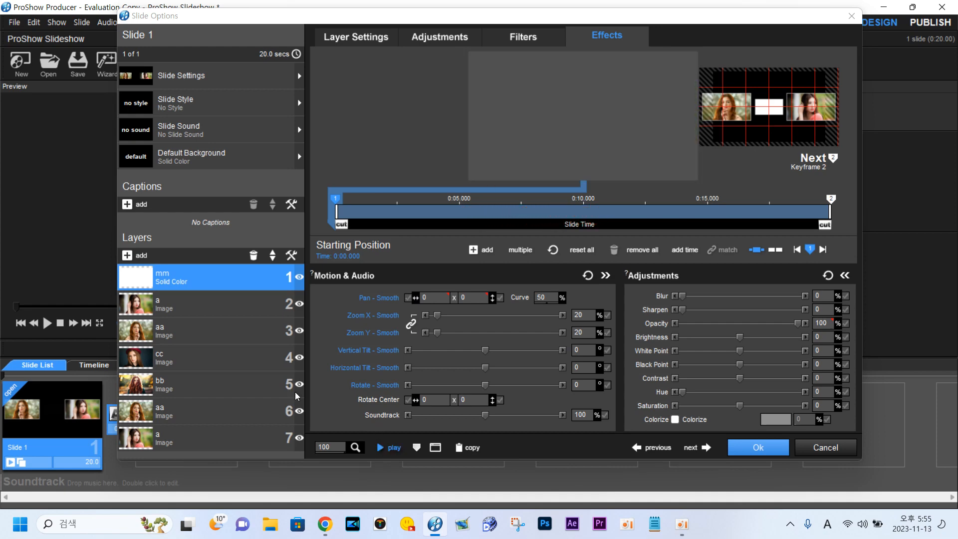
Step: Add the xx solar eclipse image to the slide as a new layer
left_click(130, 256)
left_click(168, 267)
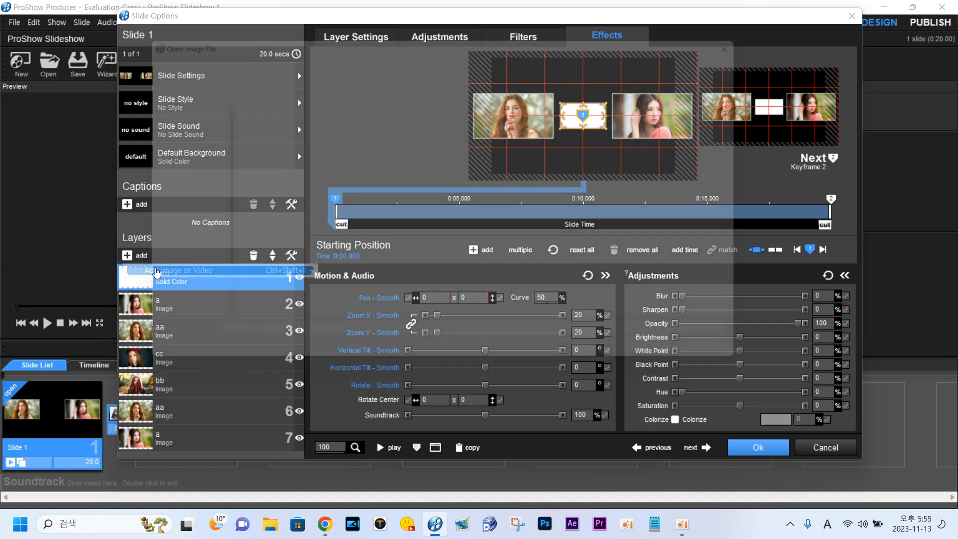
double_click(541, 145)
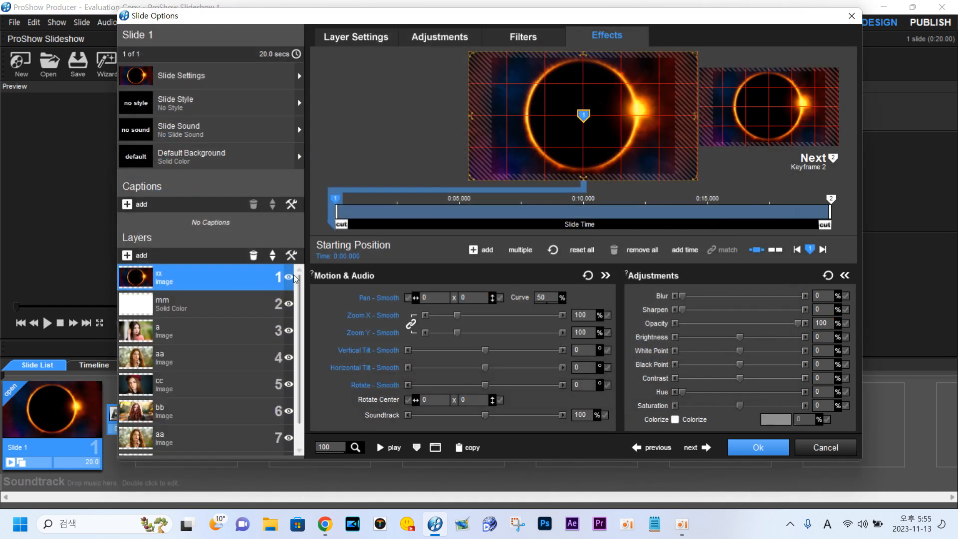
Step: Move the xx image layer down to the bottom of the layer stack so it serves as the background
left_click(273, 259)
left_click(273, 260)
left_click(272, 260)
left_click(273, 259)
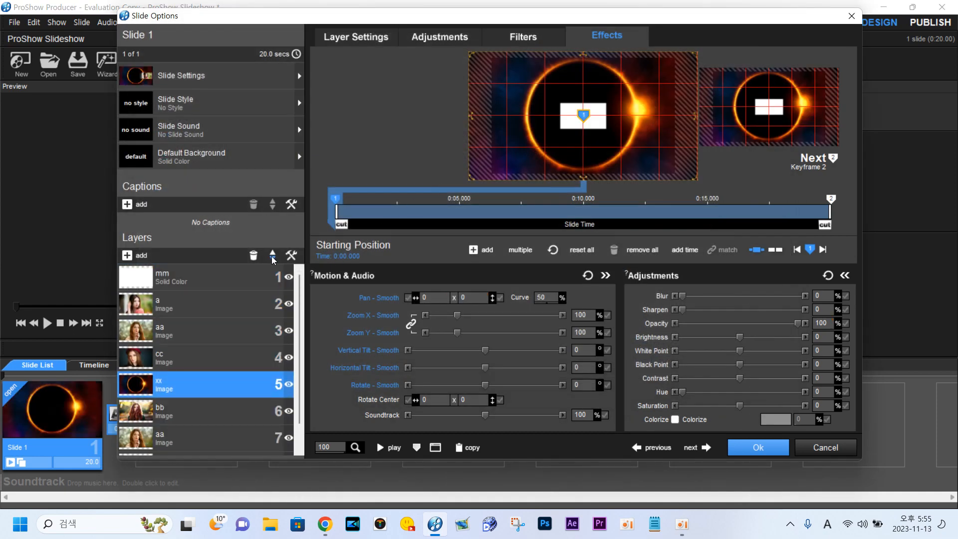
left_click(273, 259)
left_click(273, 259)
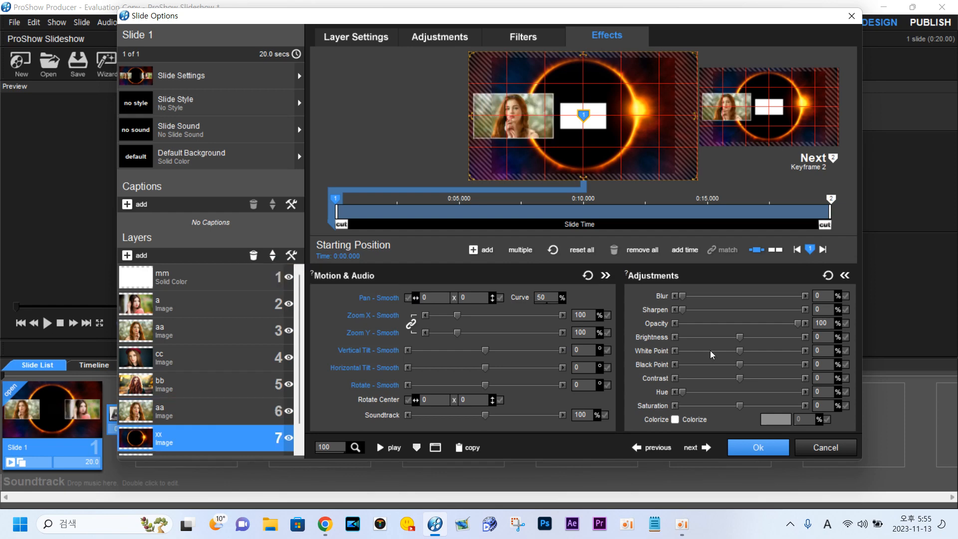
scroll(302, 408, "down", 1)
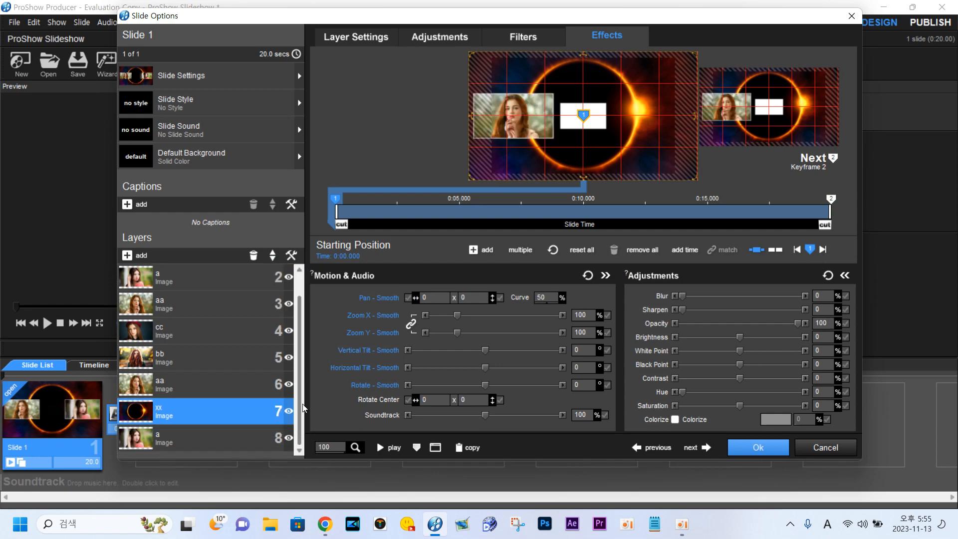
left_click(273, 258)
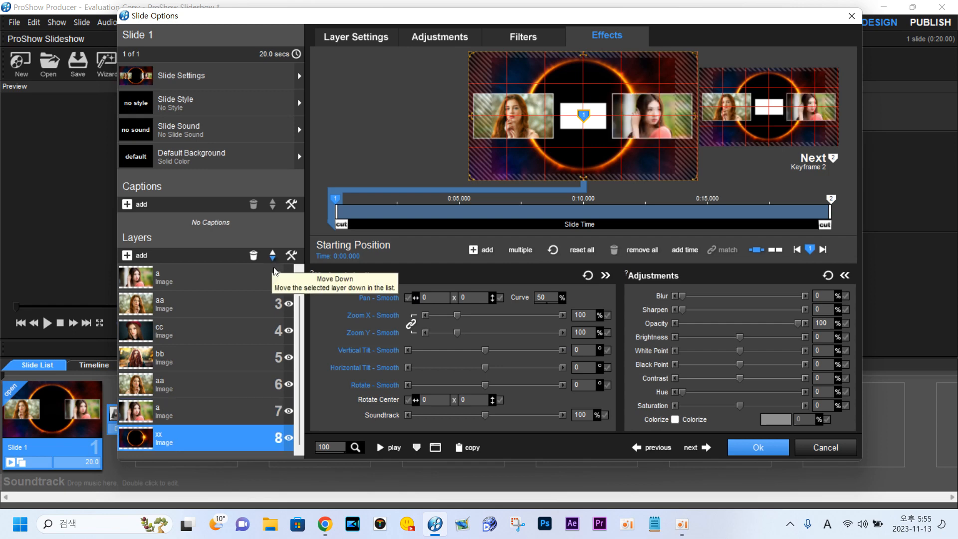
Step: Preview the slide with its background, accept the slide options, and play part of the slideshow in the main preview
left_click(380, 447)
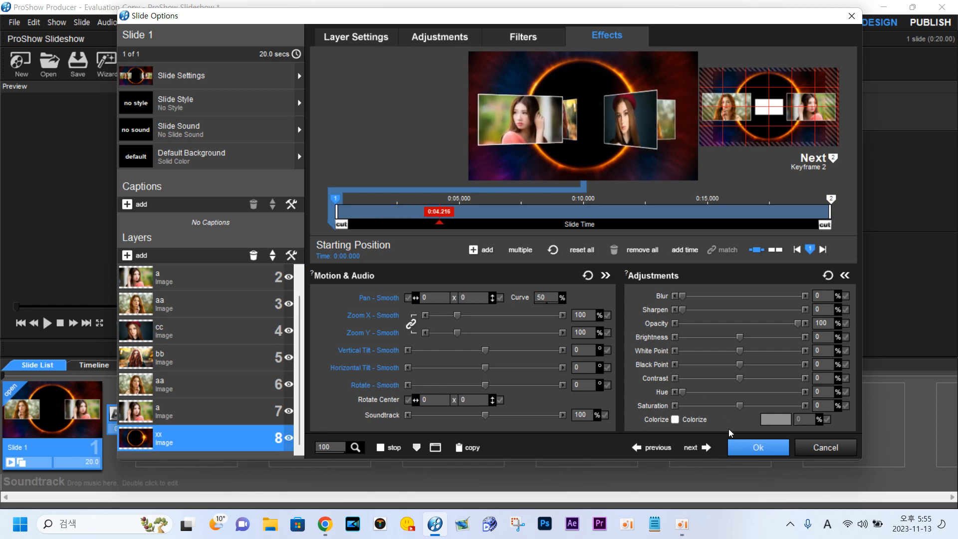
left_click(739, 448)
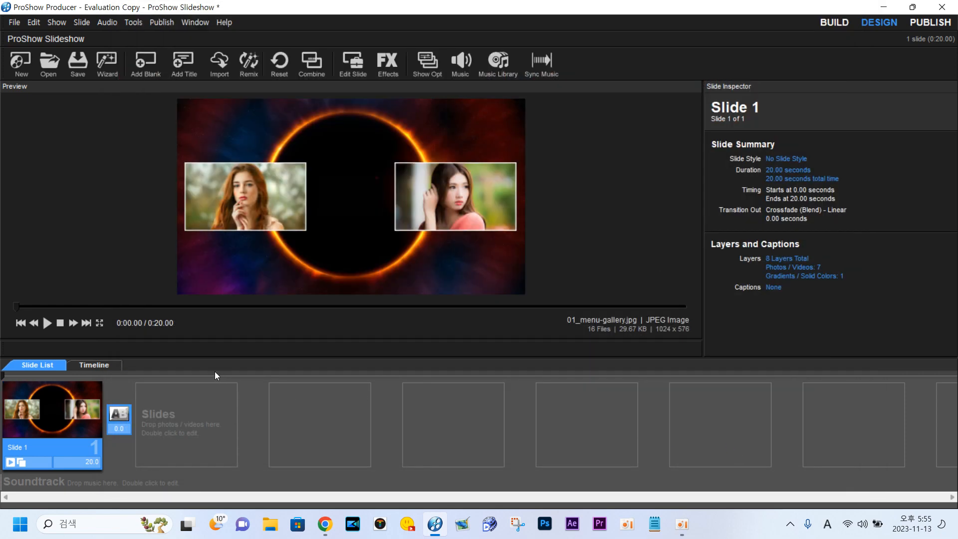
left_click(47, 326)
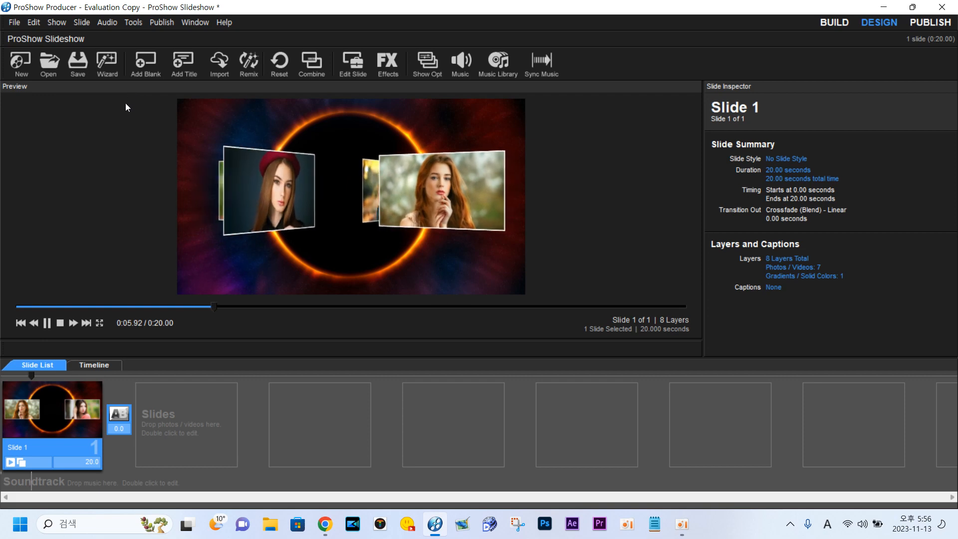
left_click(47, 323)
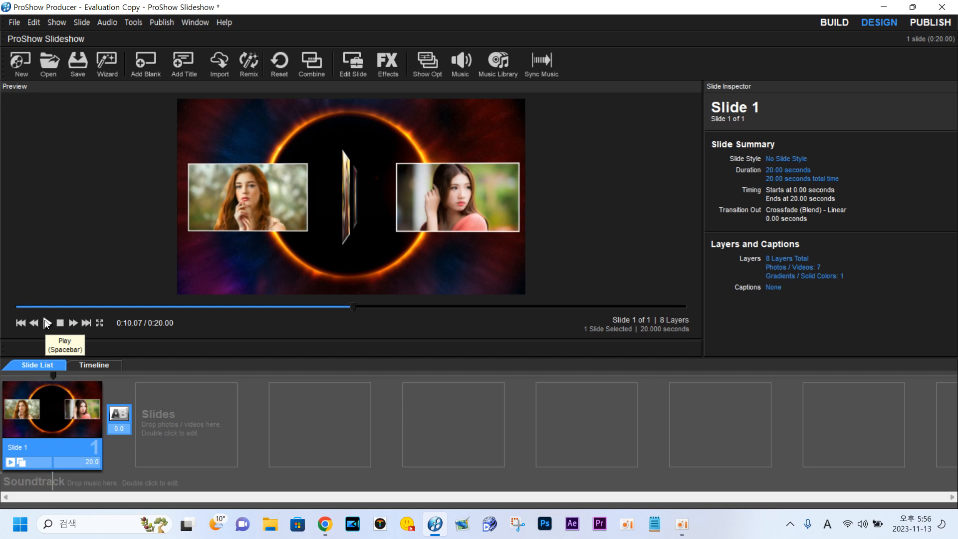
Step: Reopen the slide's options and review the Pan Y modifier on the upper a layer, accepting it without edits
double_click(64, 403)
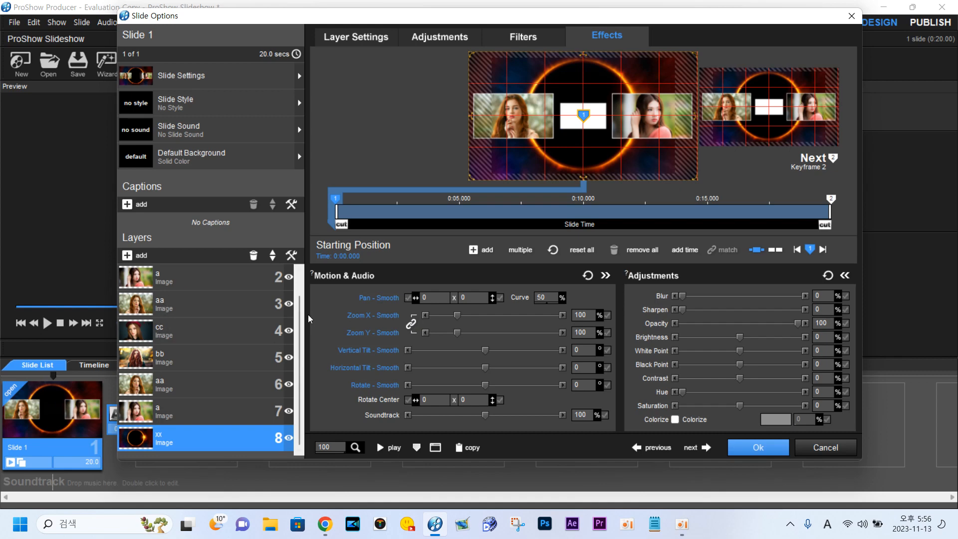
scroll(302, 322, "up", 1)
left_click(144, 305)
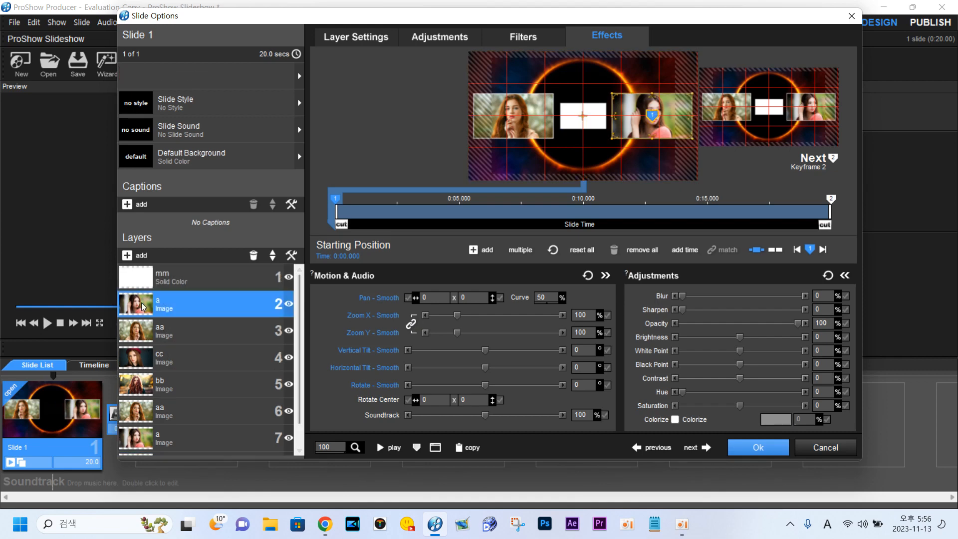
right_click(473, 305)
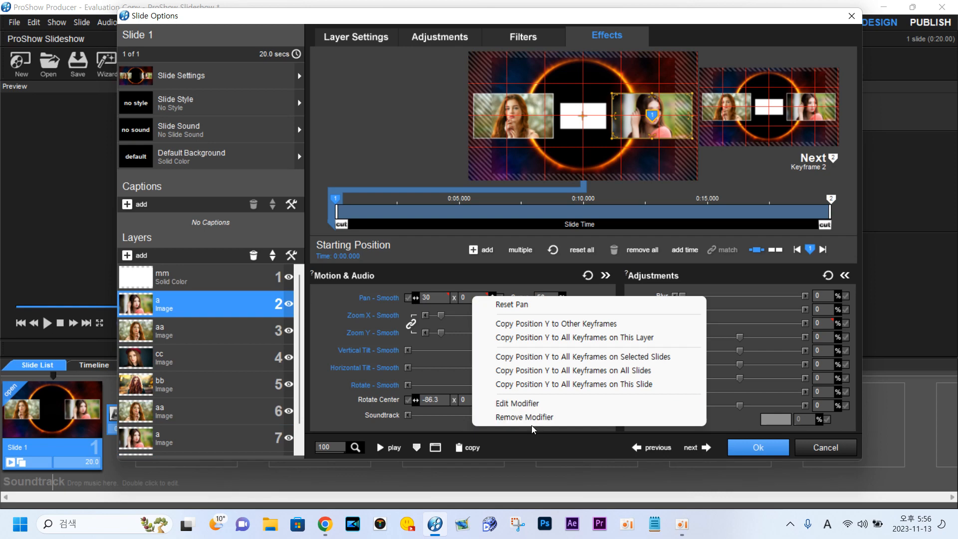
left_click(535, 403)
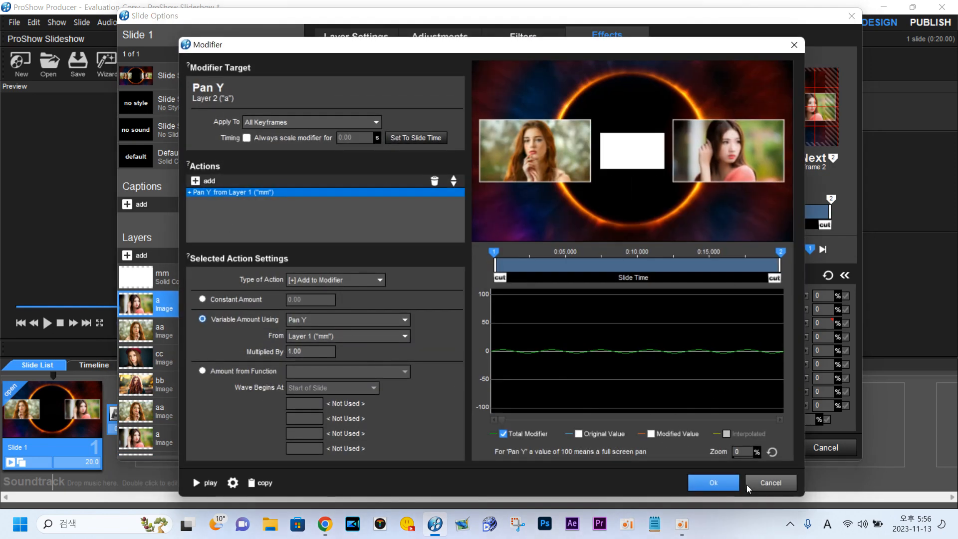
left_click(714, 482)
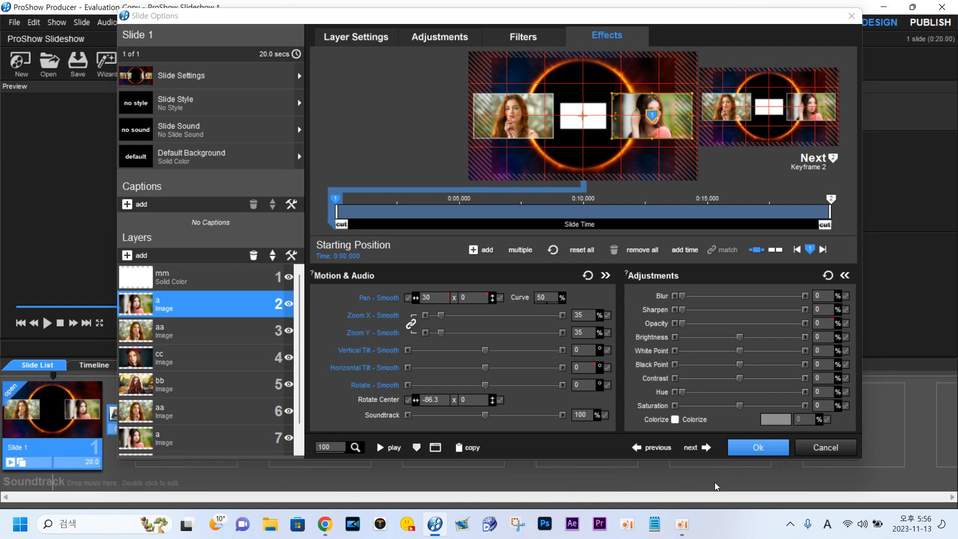
Step: Switch to the YouTube page in Chrome and bring the finished 3D image rotation video into view
left_click(322, 530)
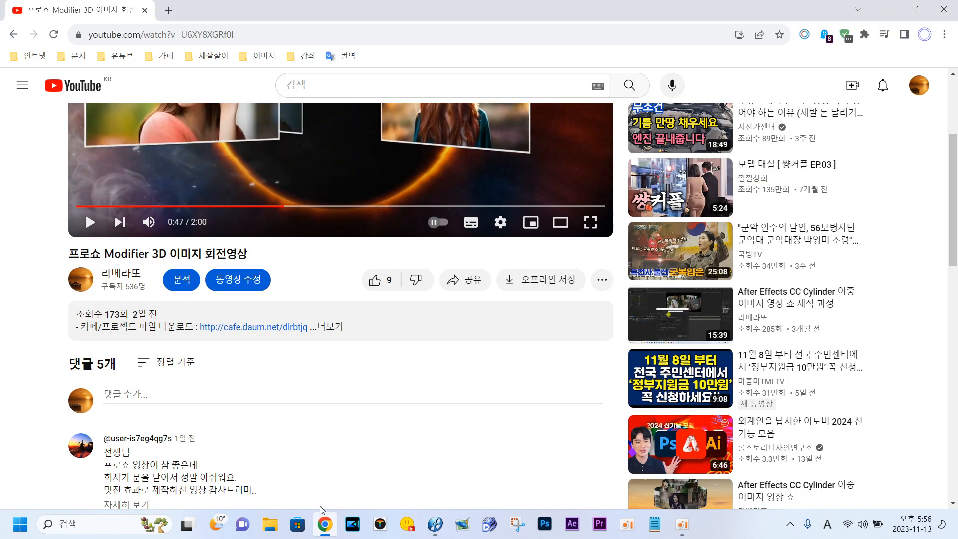
scroll(124, 434, "up", 4)
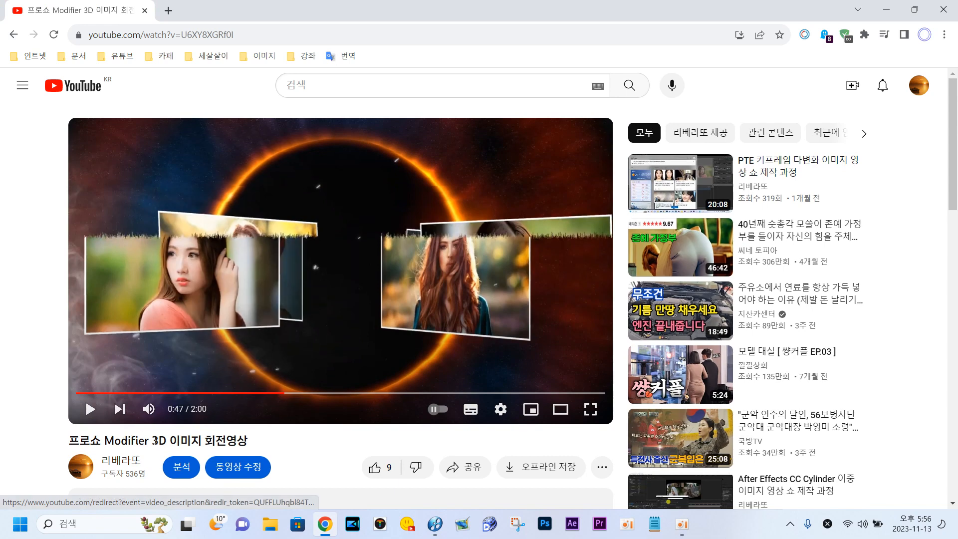